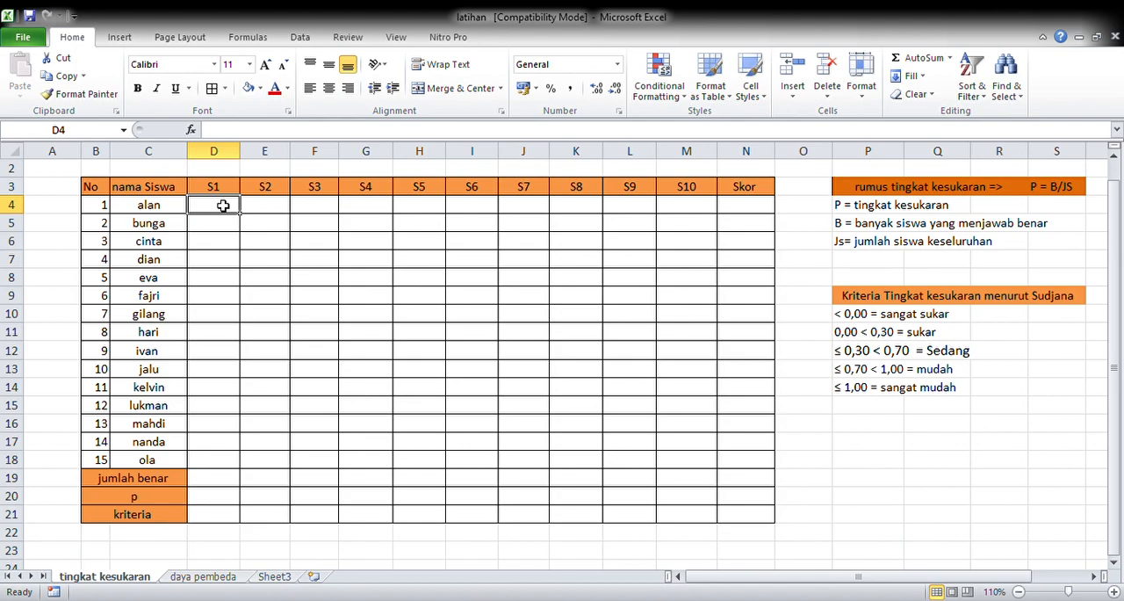
Step: Enter =RANDBETWEEN(0;1) in D4 and fill it across all students and questions through M18
type("=r")
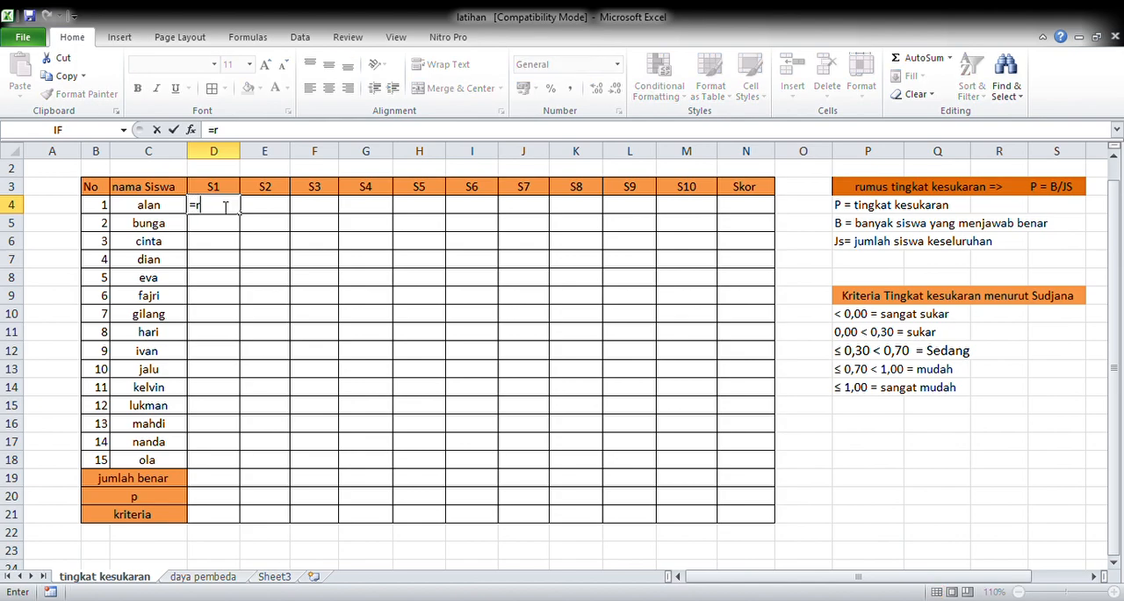
double_click(253, 256)
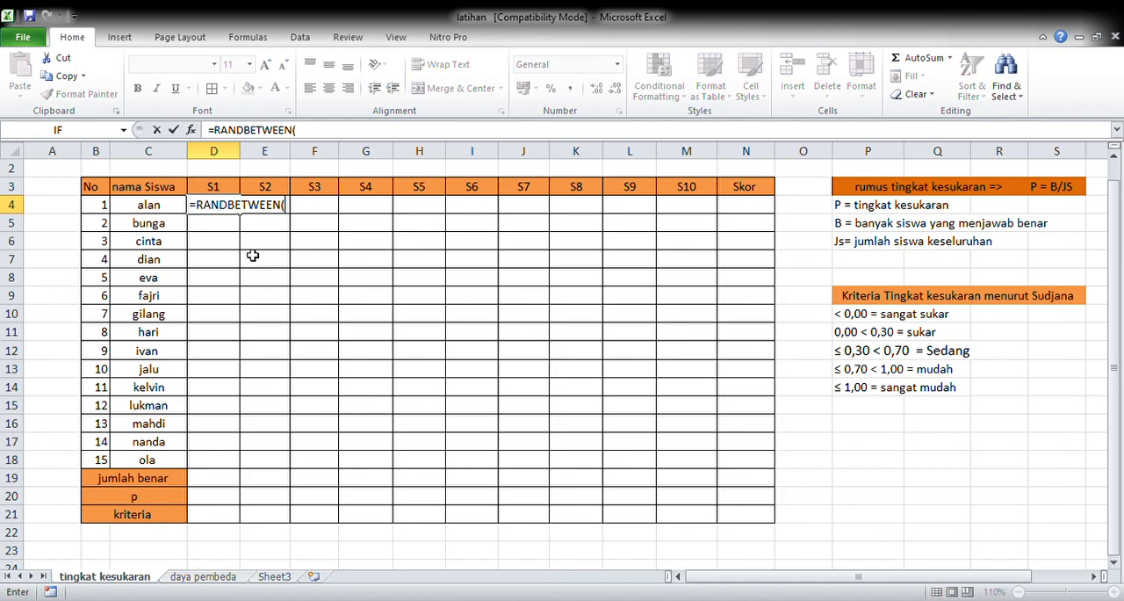
type("0;1")
key("Return")
left_click(235, 212)
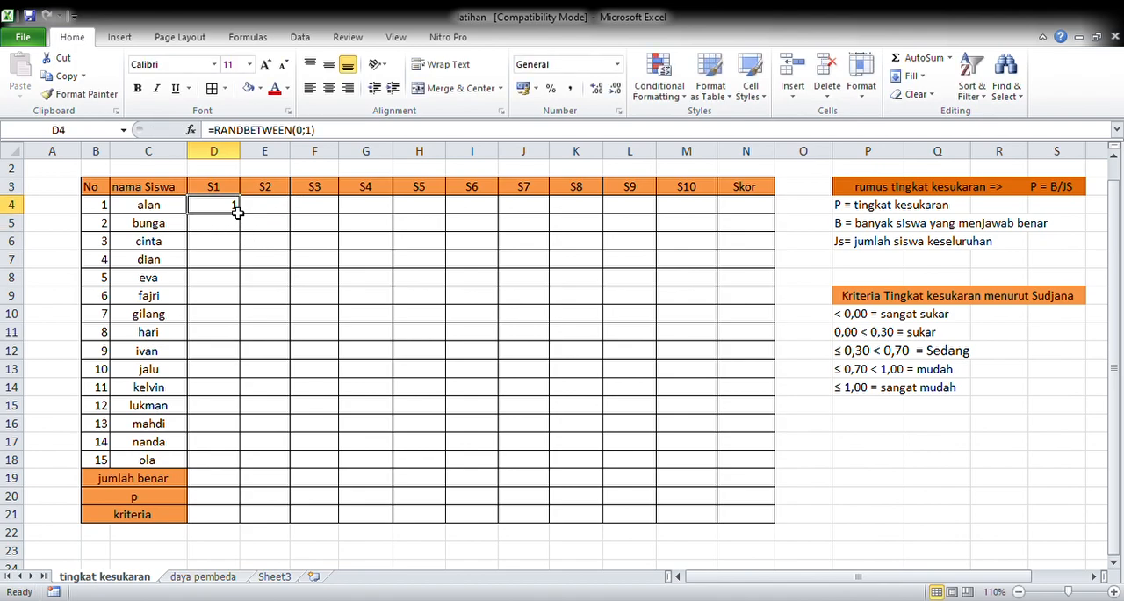
left_click_drag(239, 213, 714, 474)
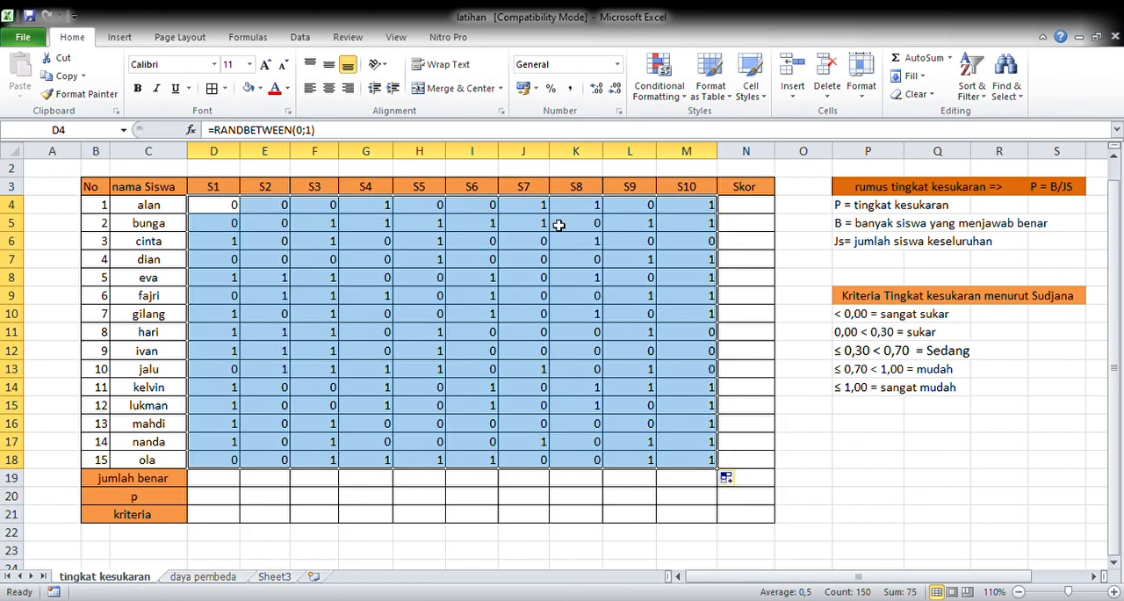
Step: Center the answers in D4:M18 and replace their random formulas with fixed values in place
left_click(330, 90)
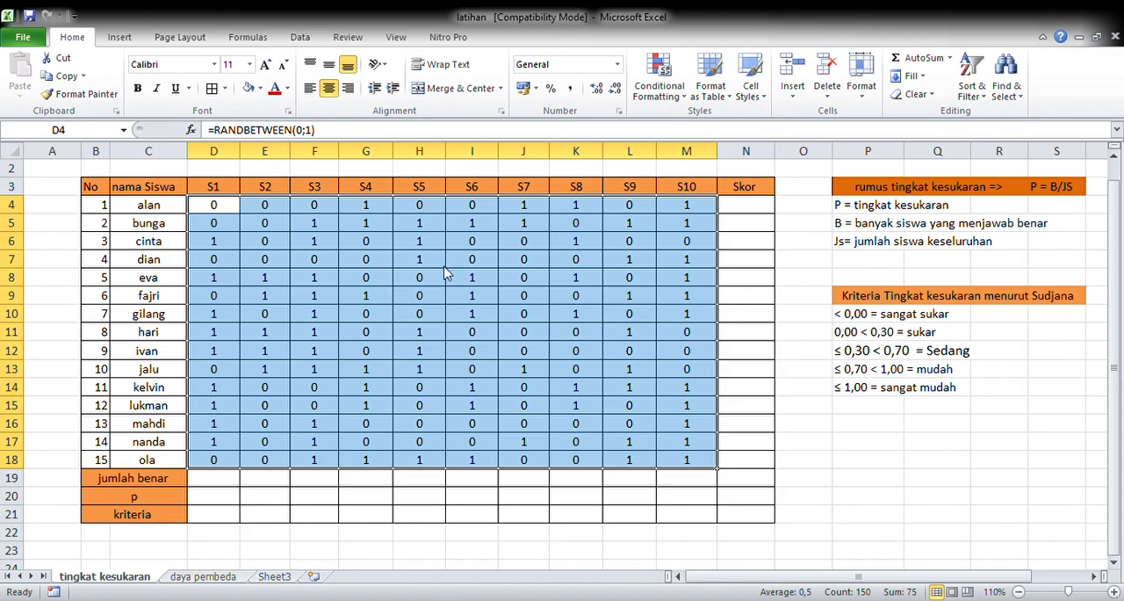
key("ctrl+c")
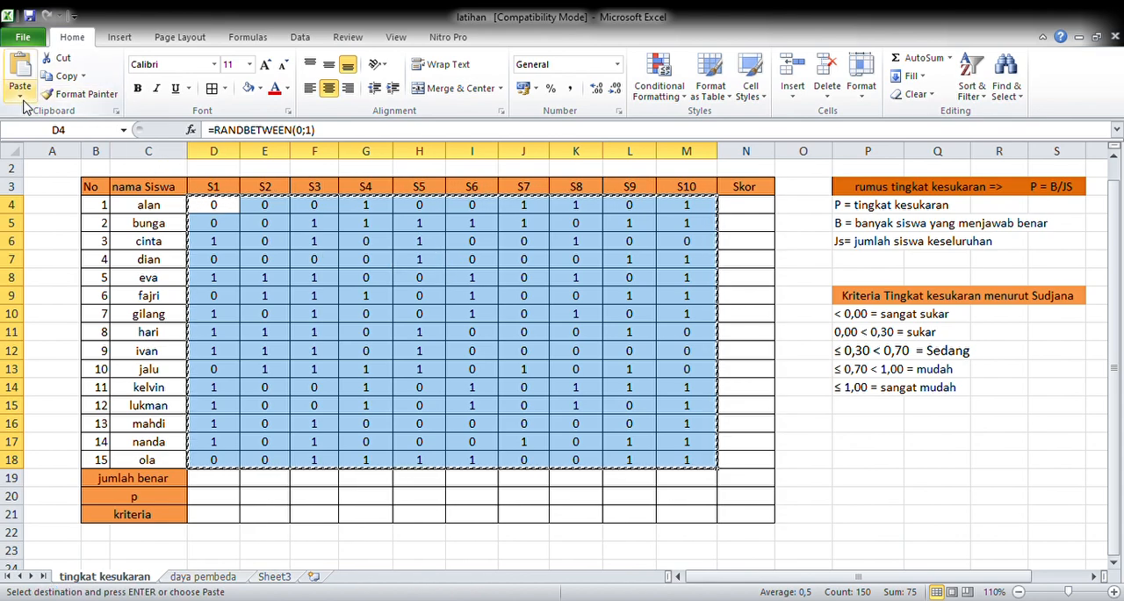
key("ctrl+v")
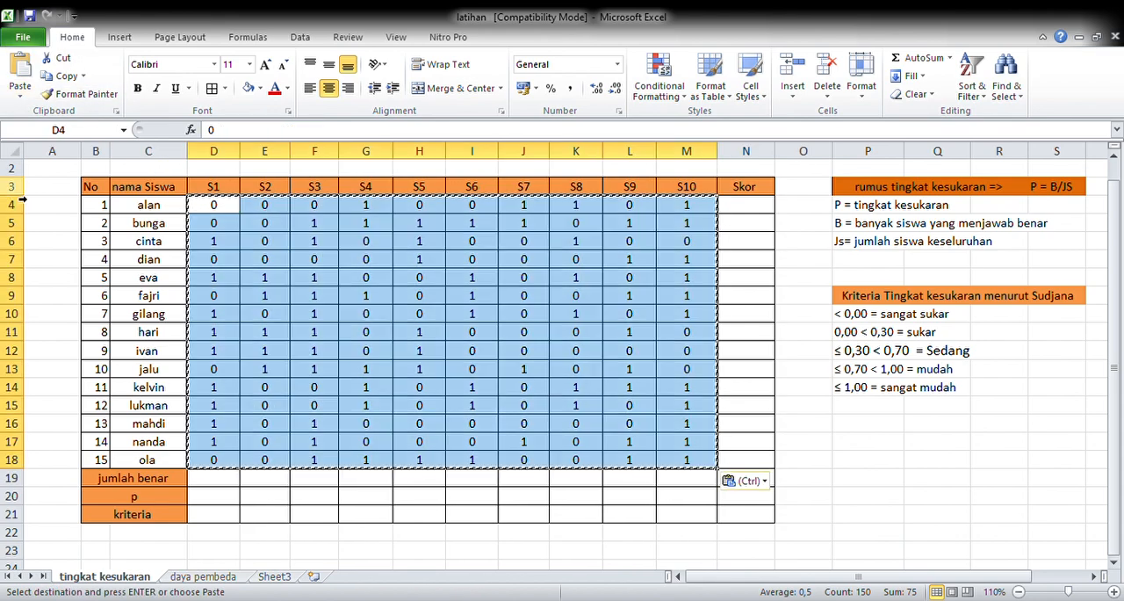
Step: Enter =SUM(D4:M4) in N4 to total the first student's score
left_click(753, 211)
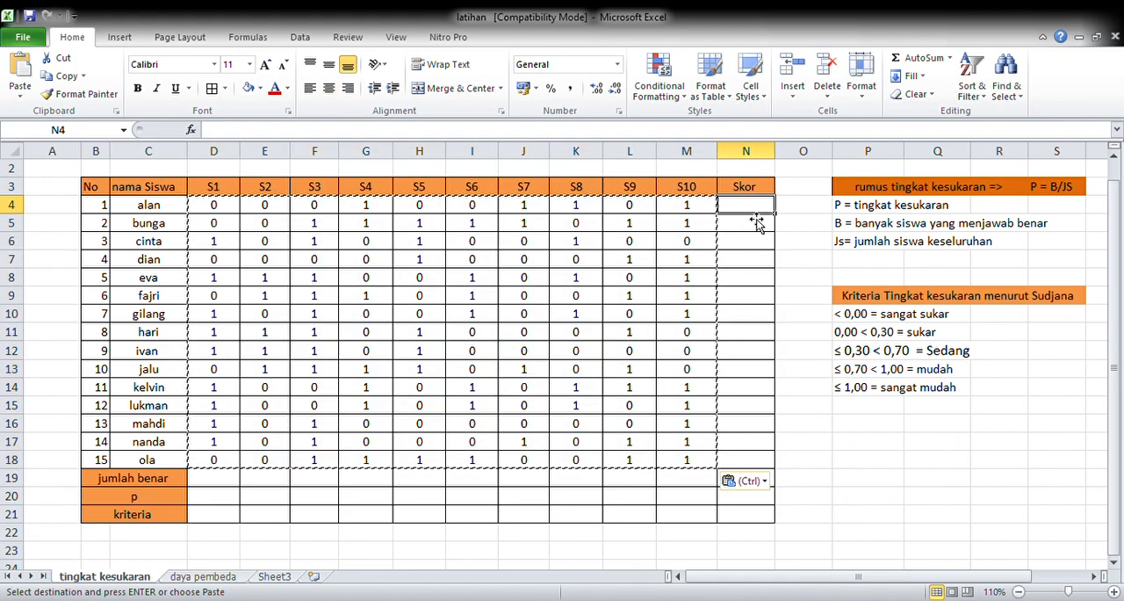
type("=sum")
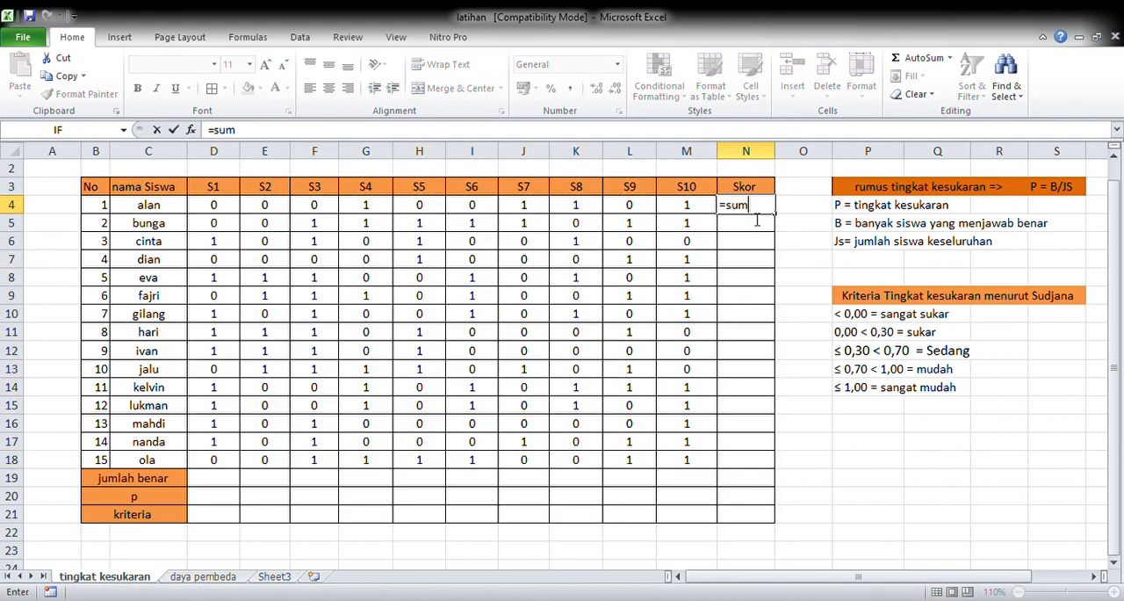
type("(")
left_click(227, 211)
left_click_drag(226, 213, 694, 221)
key("Return")
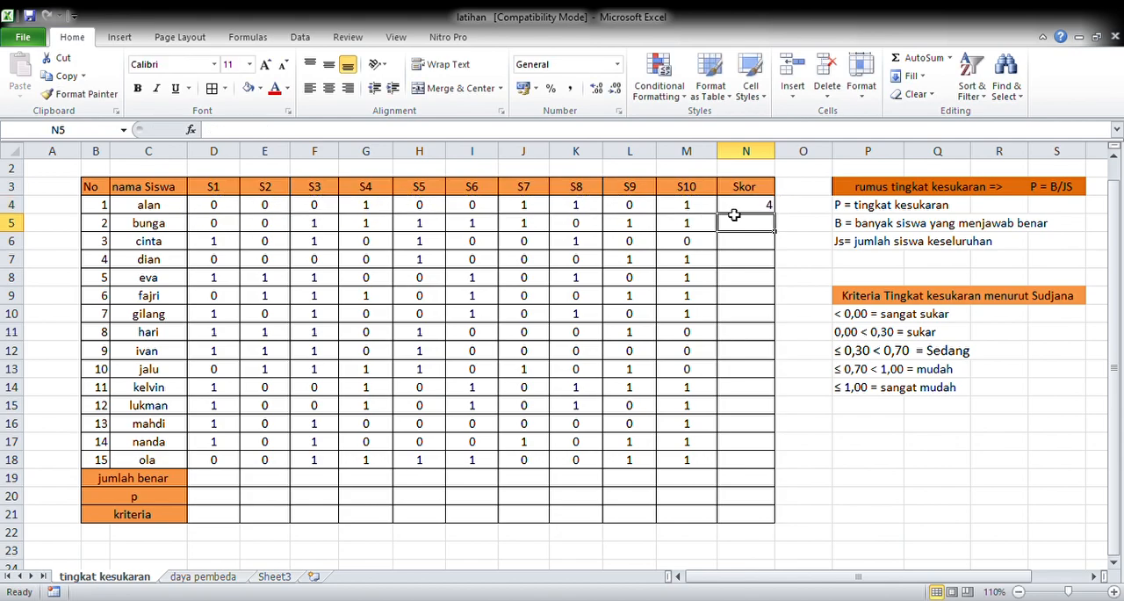
Step: Copy the Skor formula from N4 down through N18 and center the scores
left_click(745, 210)
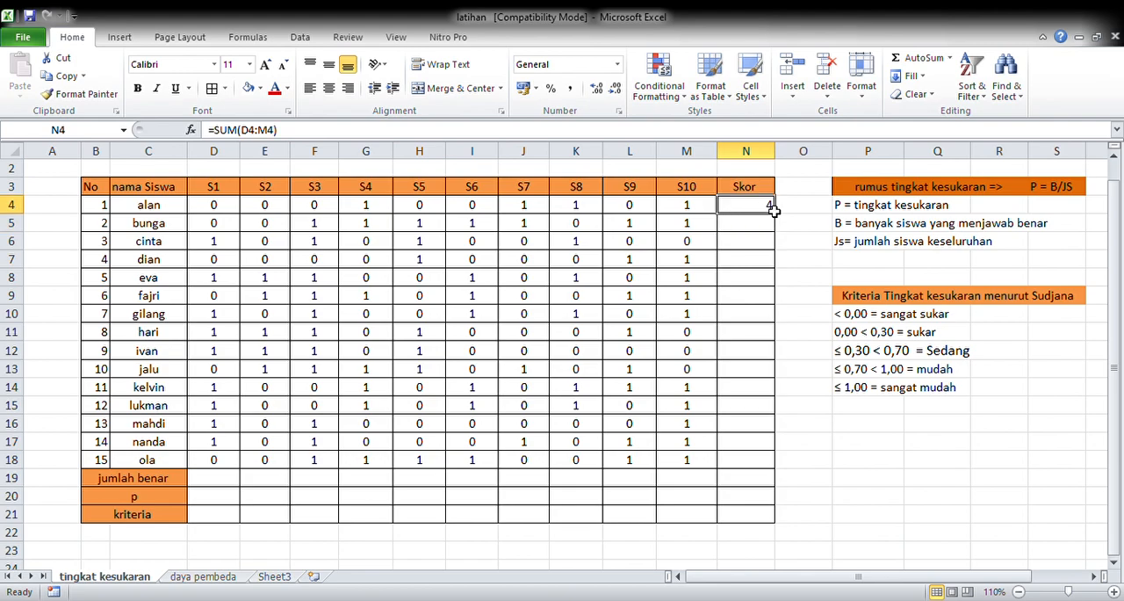
left_click_drag(775, 213, 762, 467)
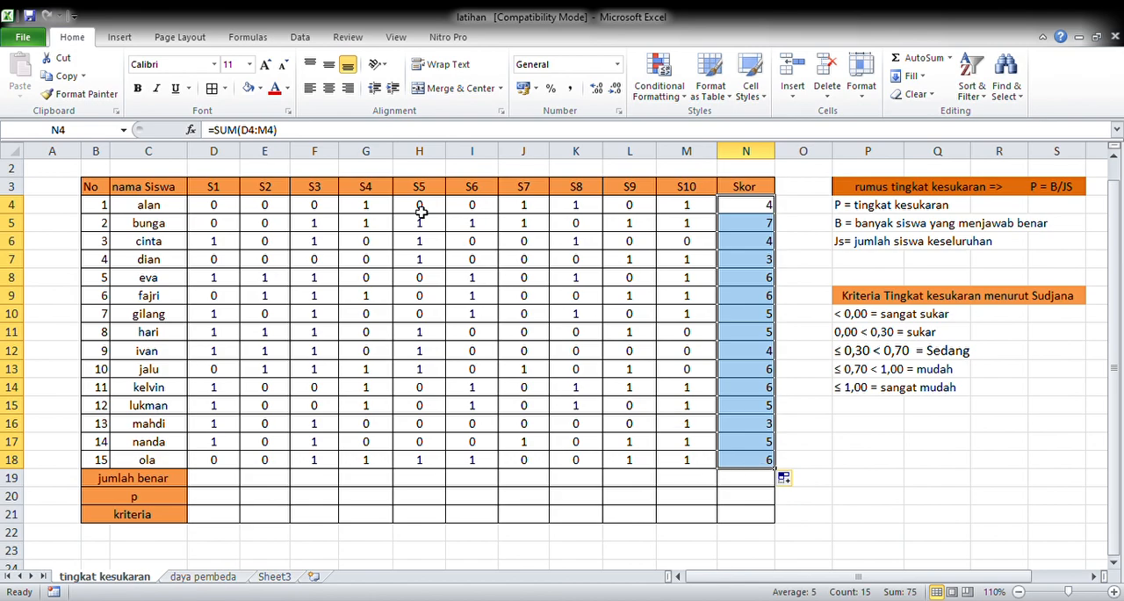
left_click(328, 92)
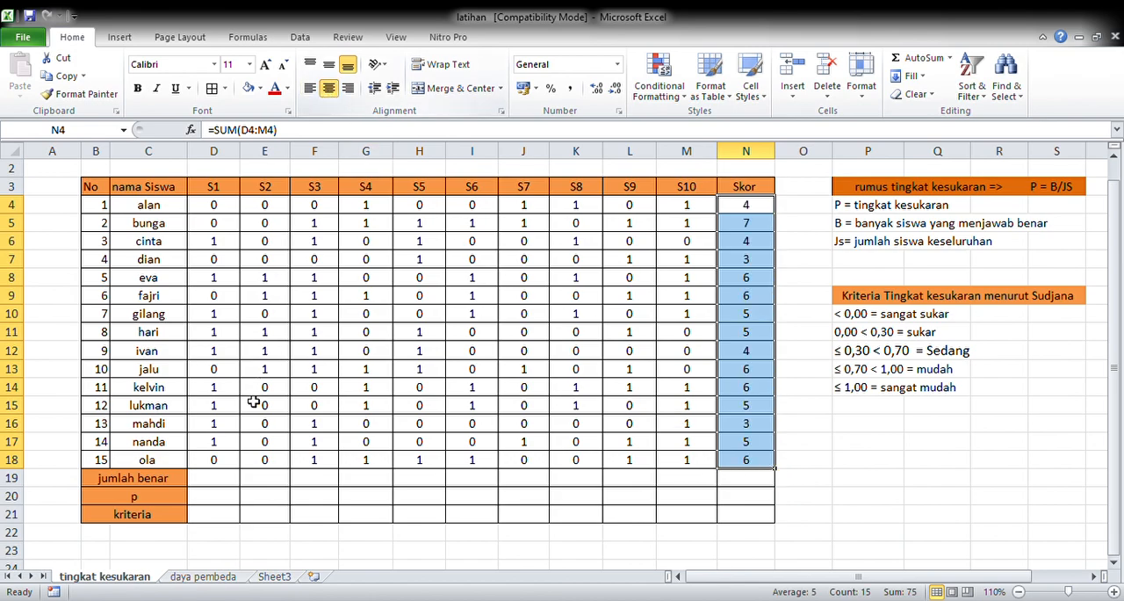
Step: Enter =SUM(D4:D18) in D19 to count the correct answers for question S1
left_click(227, 483)
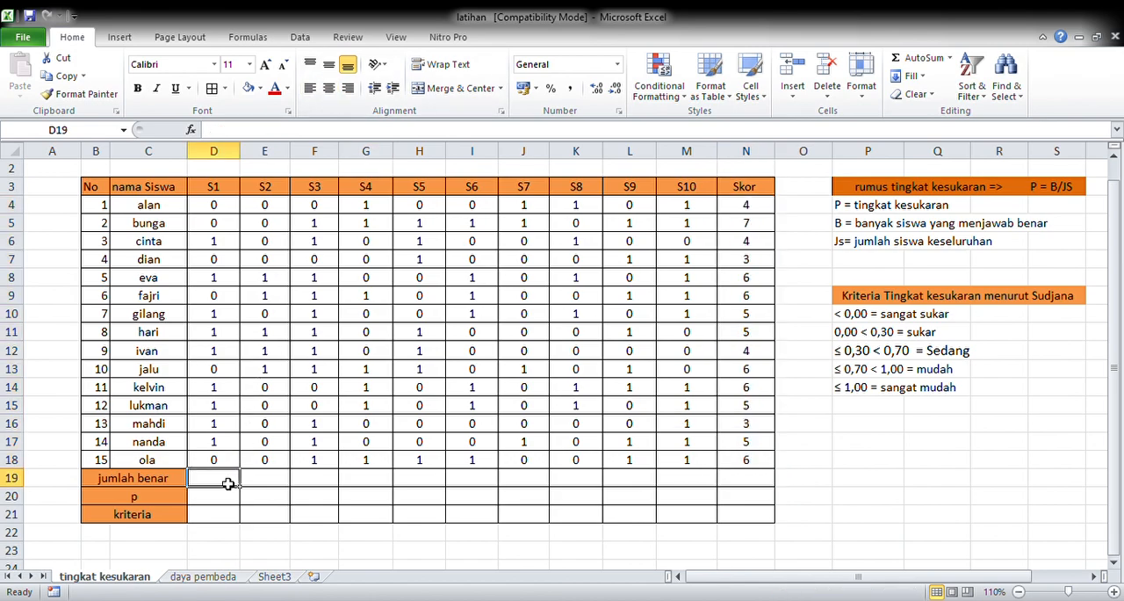
type("=")
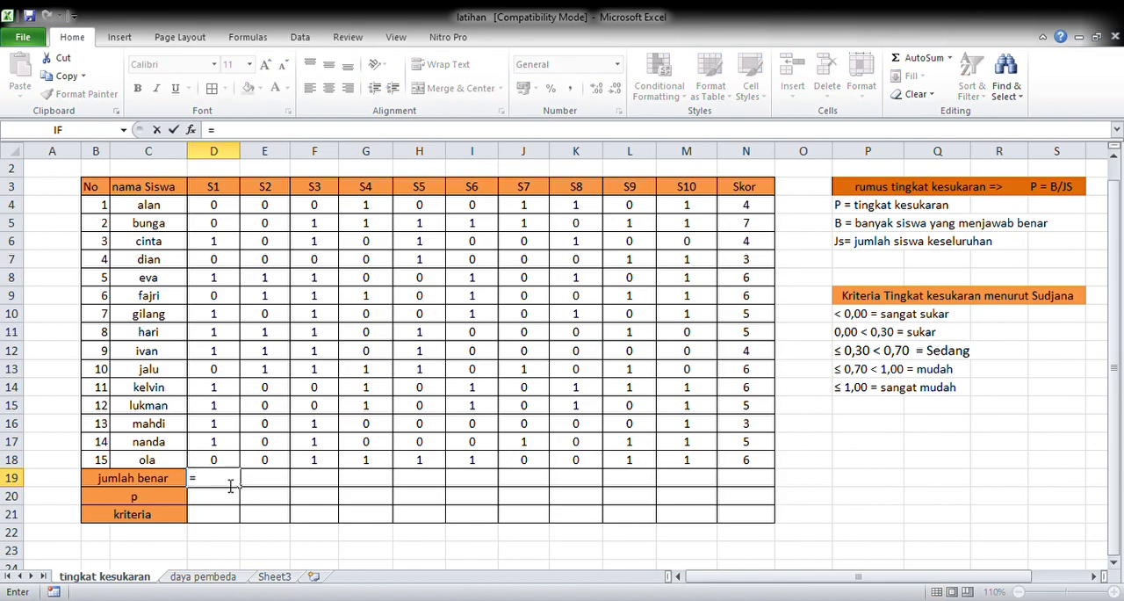
type("sum(")
left_click(224, 209)
left_click_drag(226, 211, 225, 459)
key("Return")
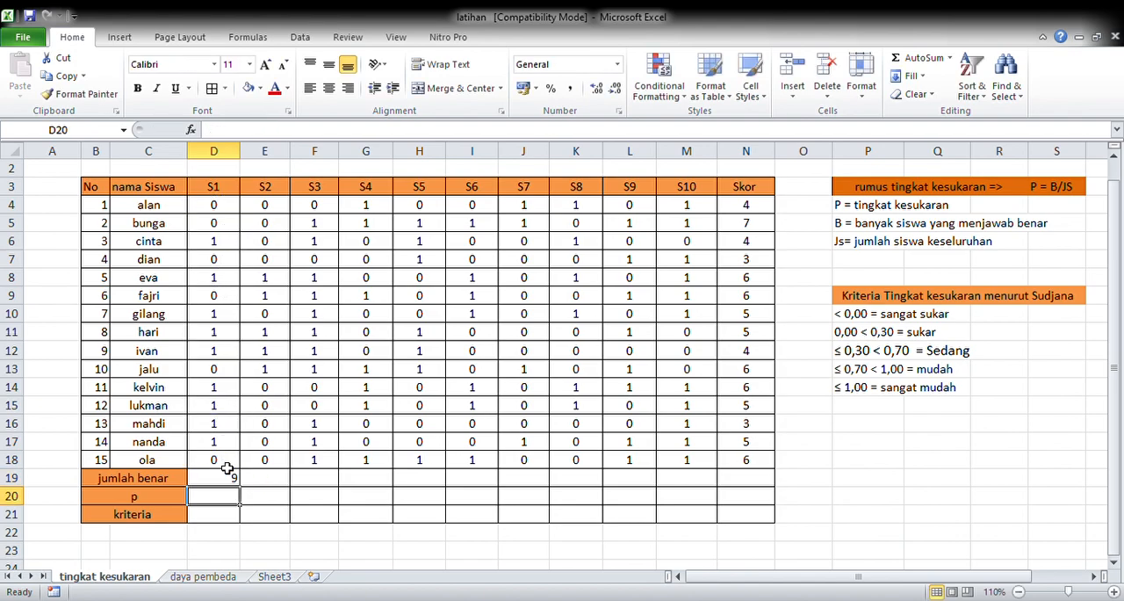
Step: Extend the jumlah benar formula from D19 across to M19 and center the row's values
left_click(227, 475)
left_click_drag(296, 492, 713, 477)
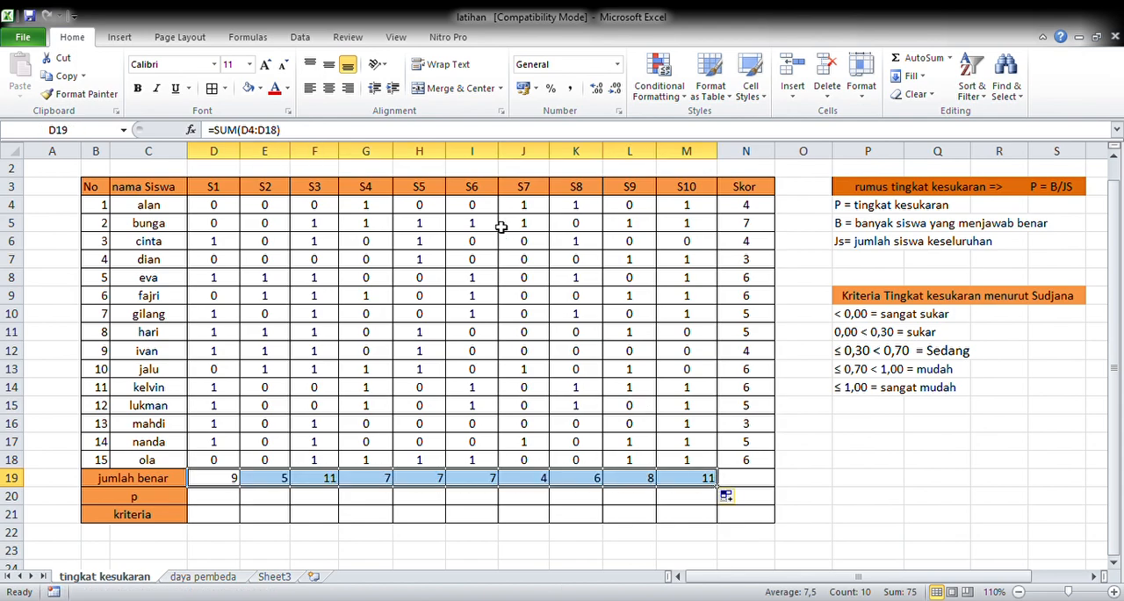
left_click(328, 88)
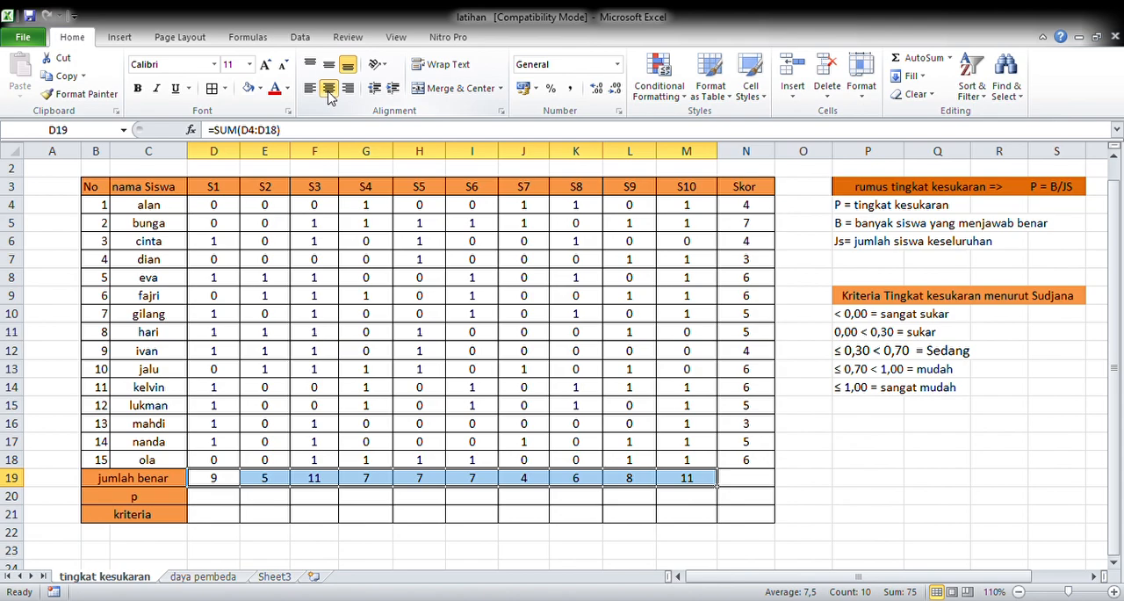
Step: Enter =D19/15 in D20 to calculate the difficulty index p for question S1
left_click(229, 497)
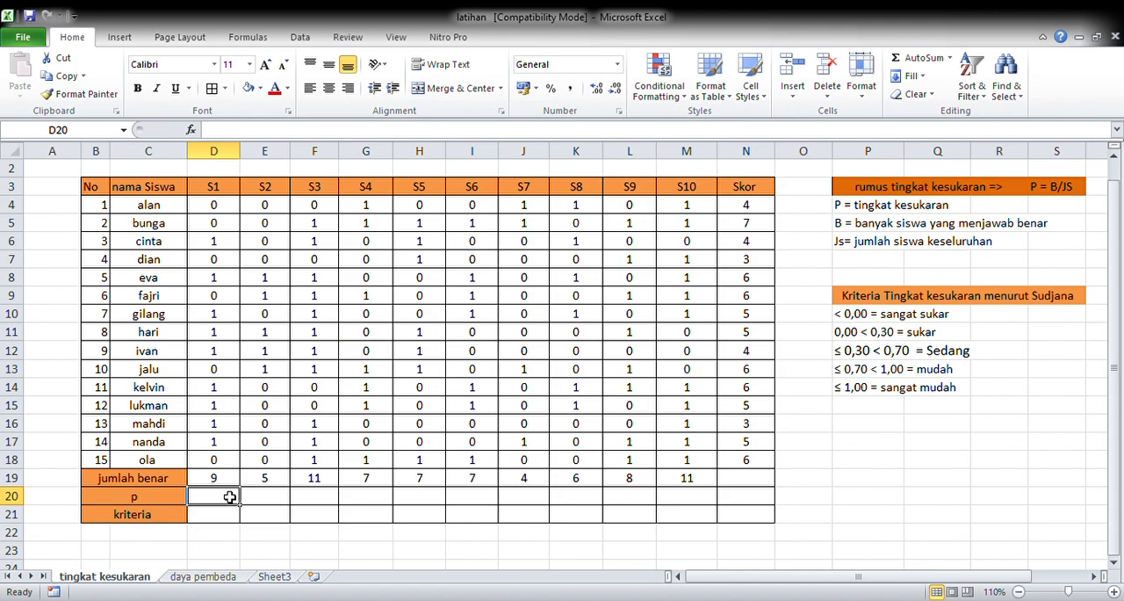
type("=")
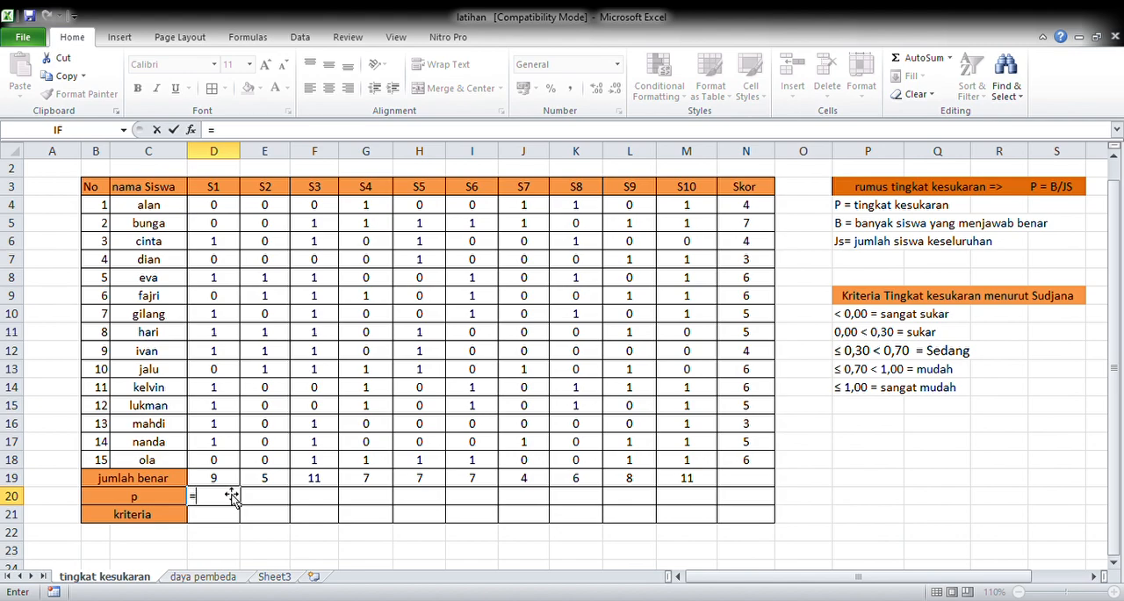
left_click(227, 485)
type("/")
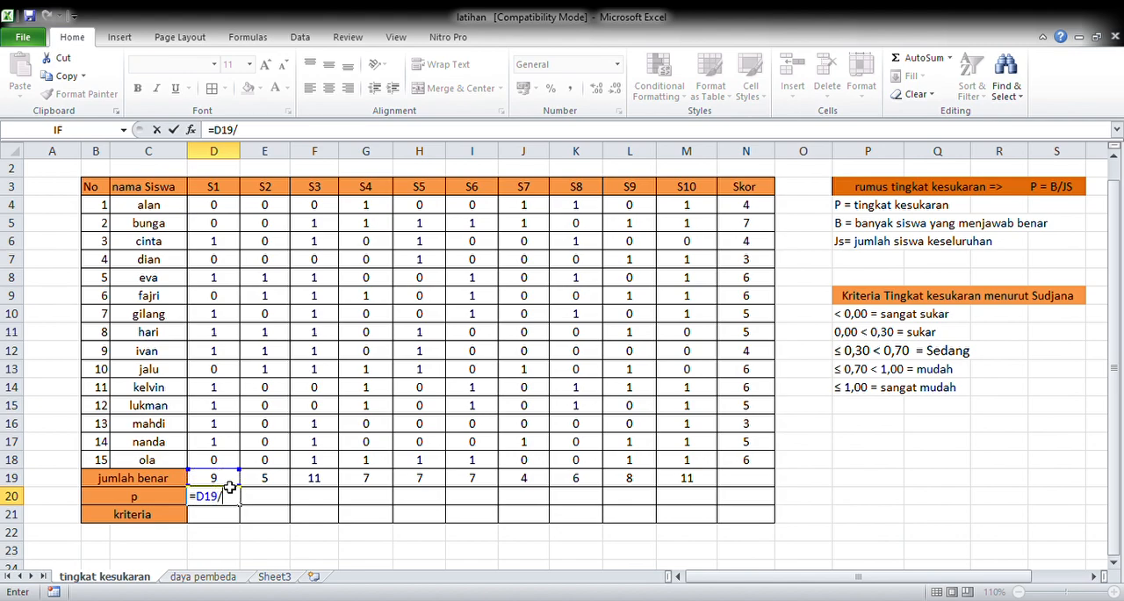
type("15")
key("Return")
Step: Extend the p formula from D20 across to M20 and center the row's values
left_click(230, 495)
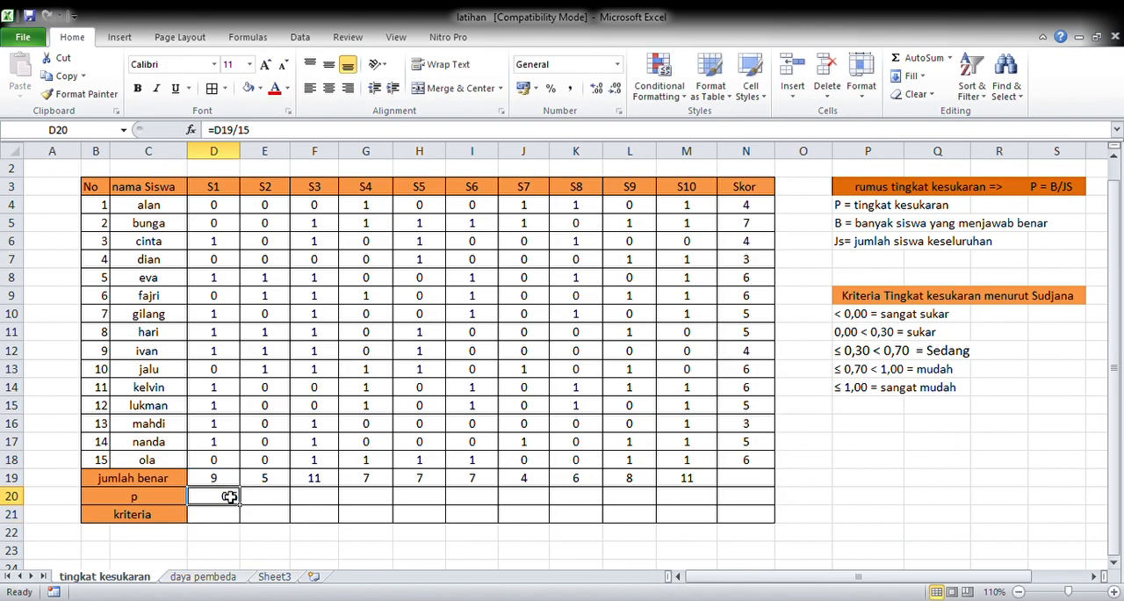
left_click_drag(240, 507, 700, 513)
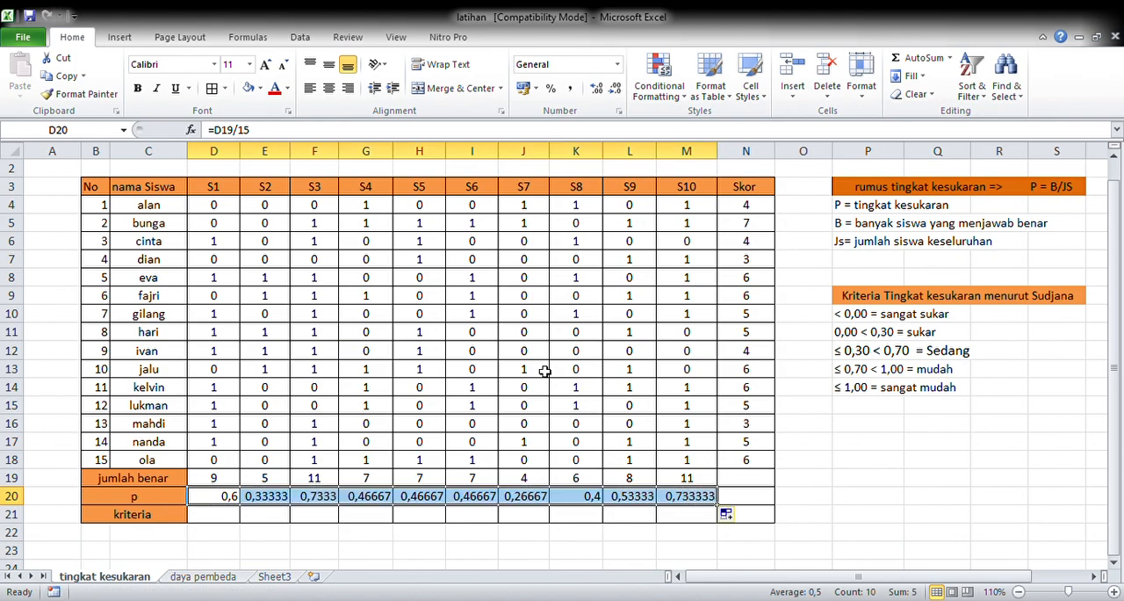
left_click(330, 88)
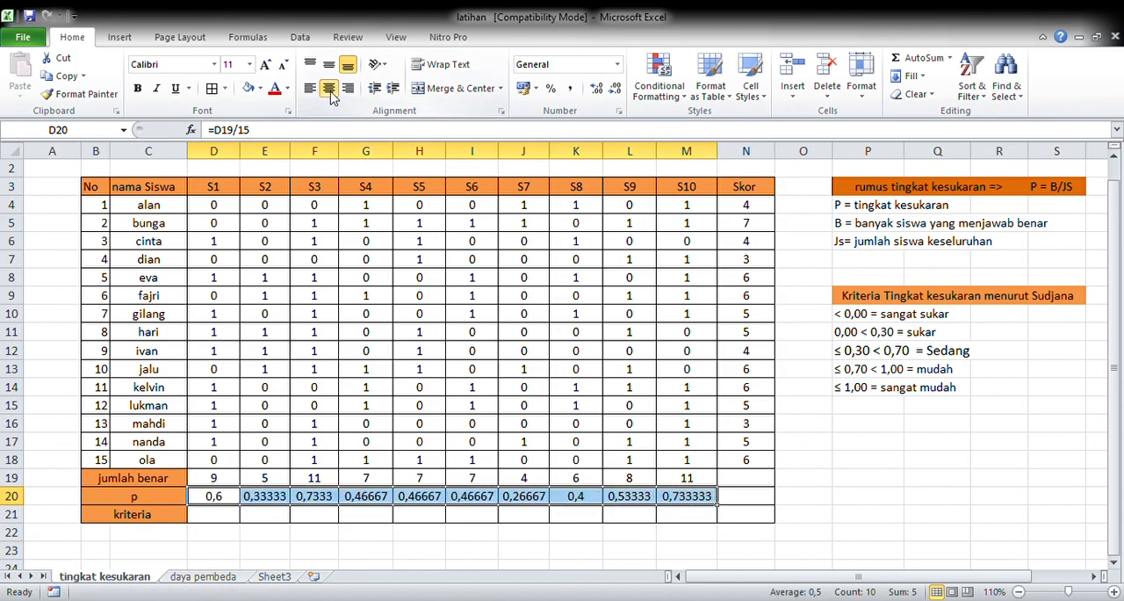
Step: Format the p values in D20:M20 to show three decimal places
left_click(614, 88)
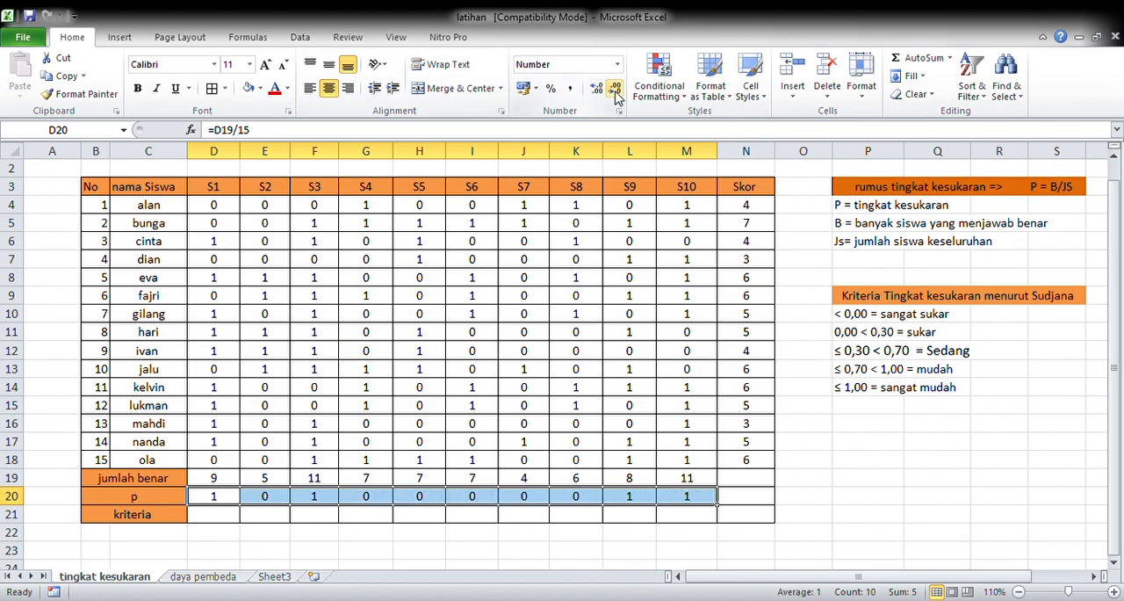
left_click(599, 90)
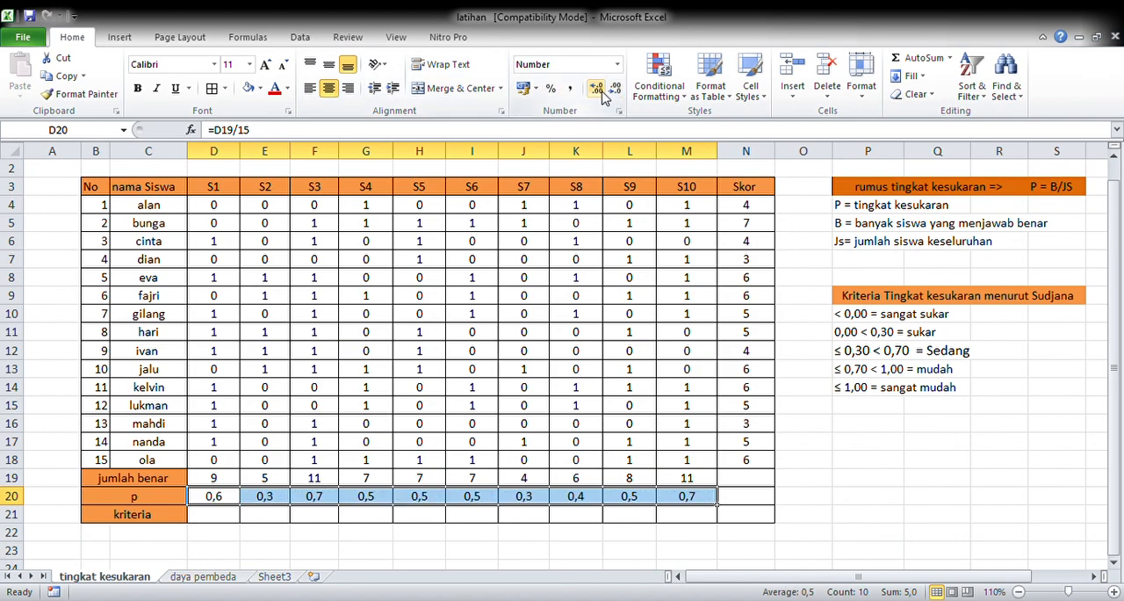
left_click(600, 90)
left_click(598, 89)
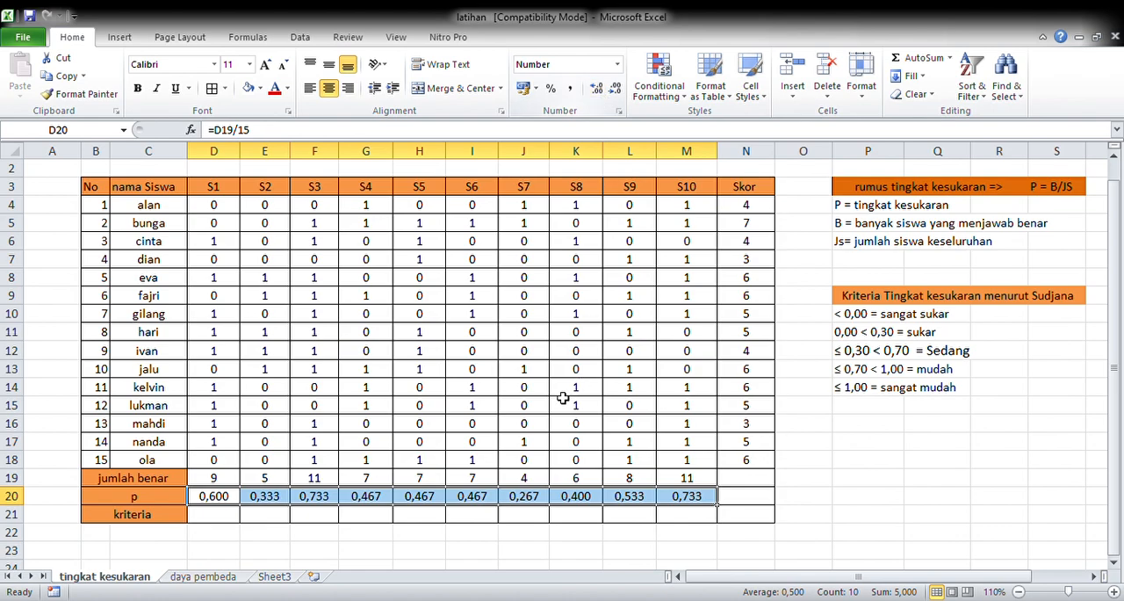
Step: Begin a nested IF formula in D21 that returns "sangat sukar" when D20<0,00
left_click(210, 515)
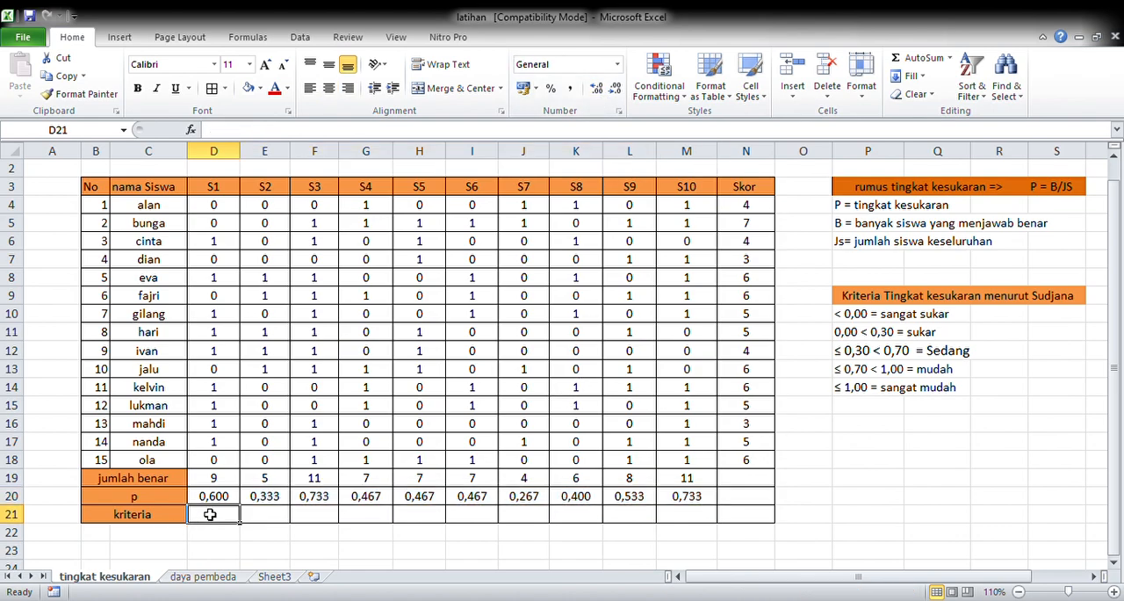
type("=")
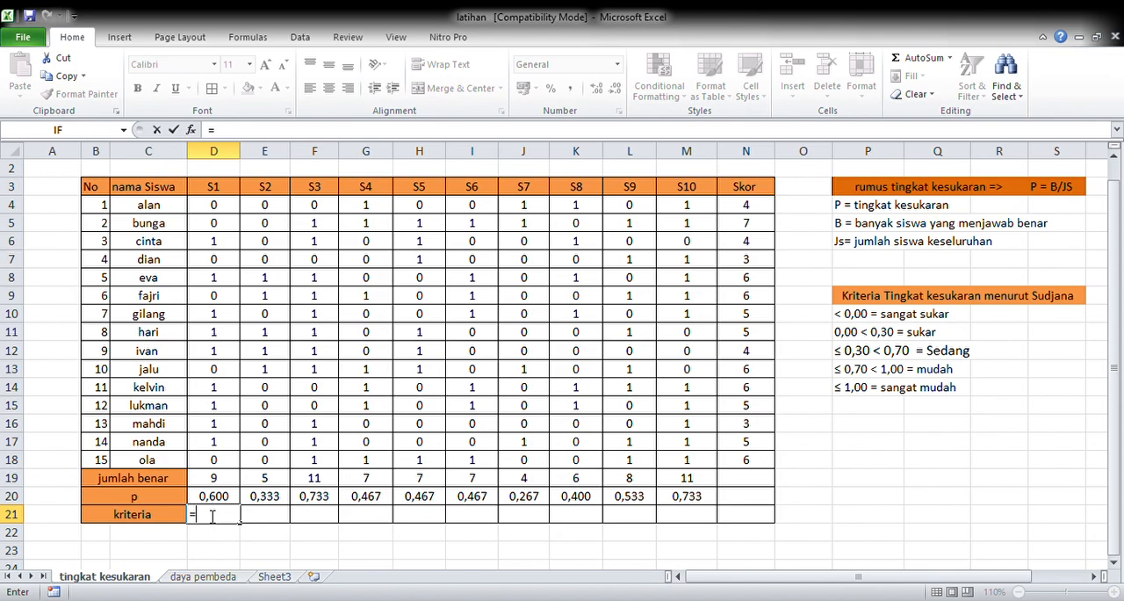
type("if9")
key("BackSpace")
type("(")
left_click(232, 496)
type("<")
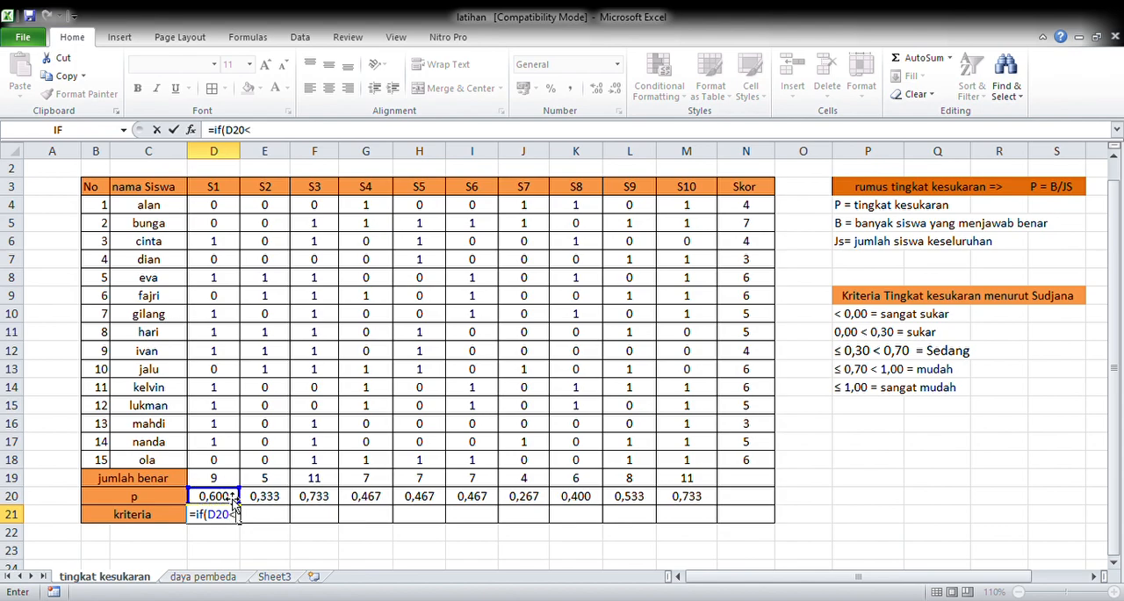
type("0,00;\"sangat su")
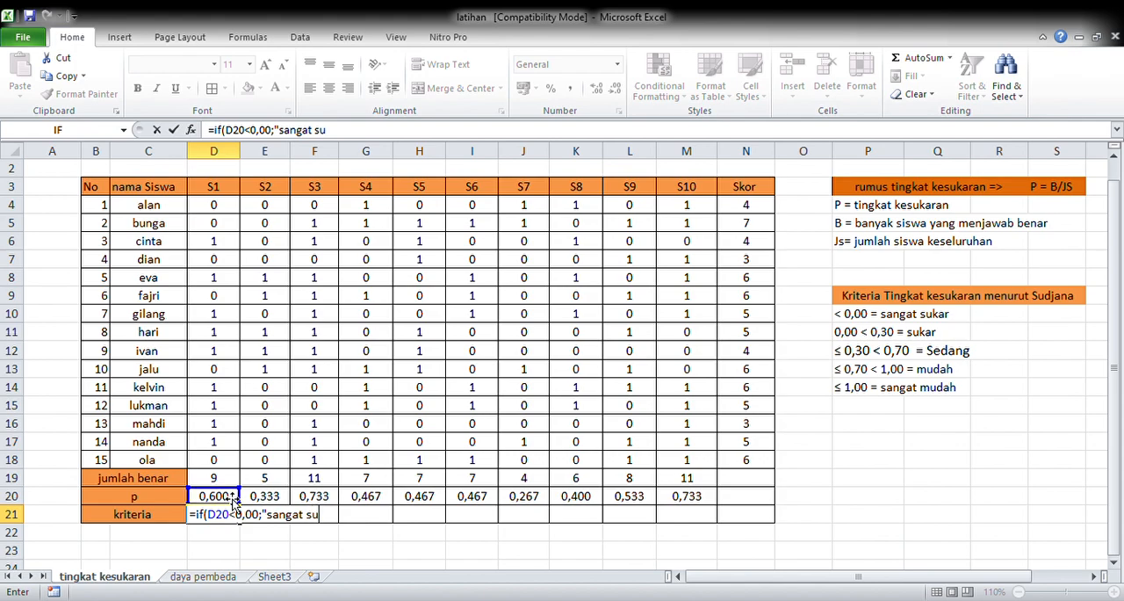
type("kar\";if(")
Step: Add a second IF to the D21 formula returning "sukar" when D20<0,30
left_click(228, 497)
type("<")
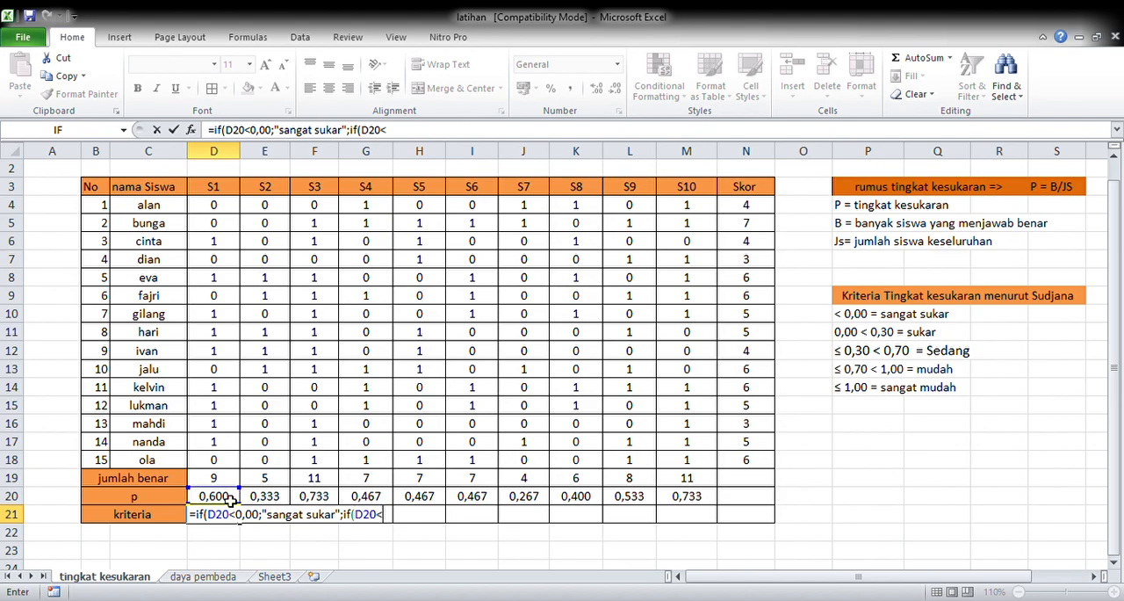
type("0,30;\"")
type("sukar\"")
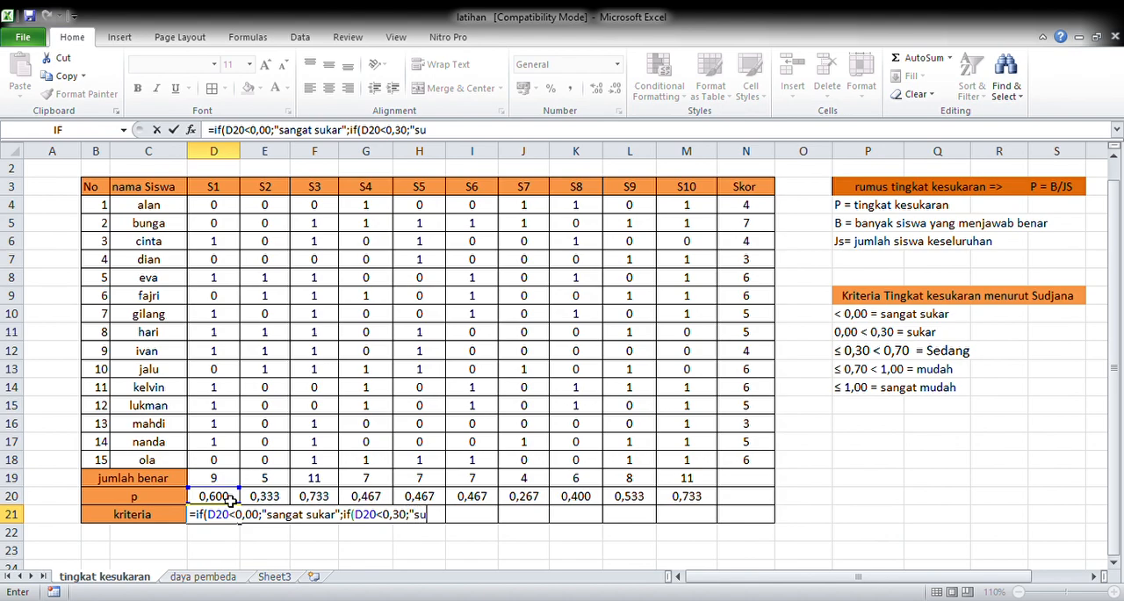
type(";if(")
Step: Add a third IF to the D21 formula returning "sedang" when D20<0,70
left_click(226, 497)
type("<")
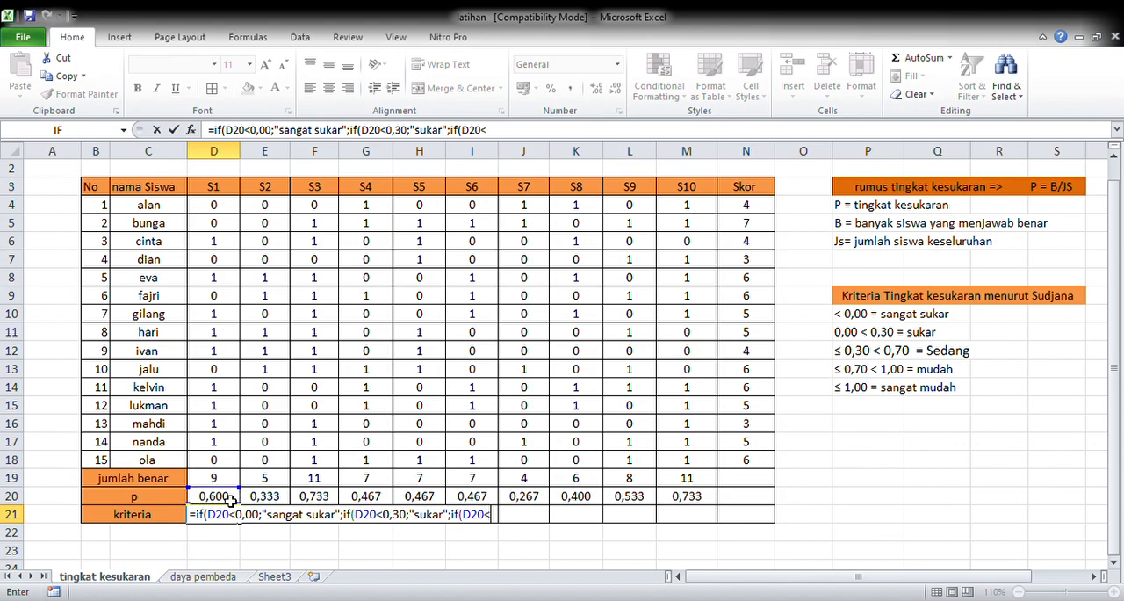
type("0,70;")
type("sedang")
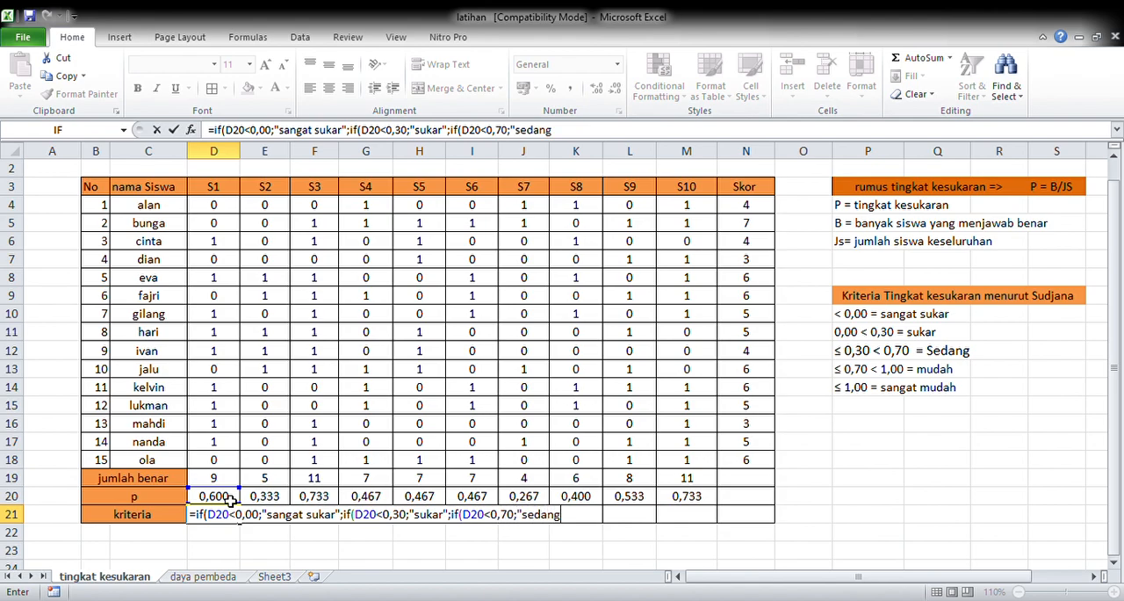
type("\";if(D20<")
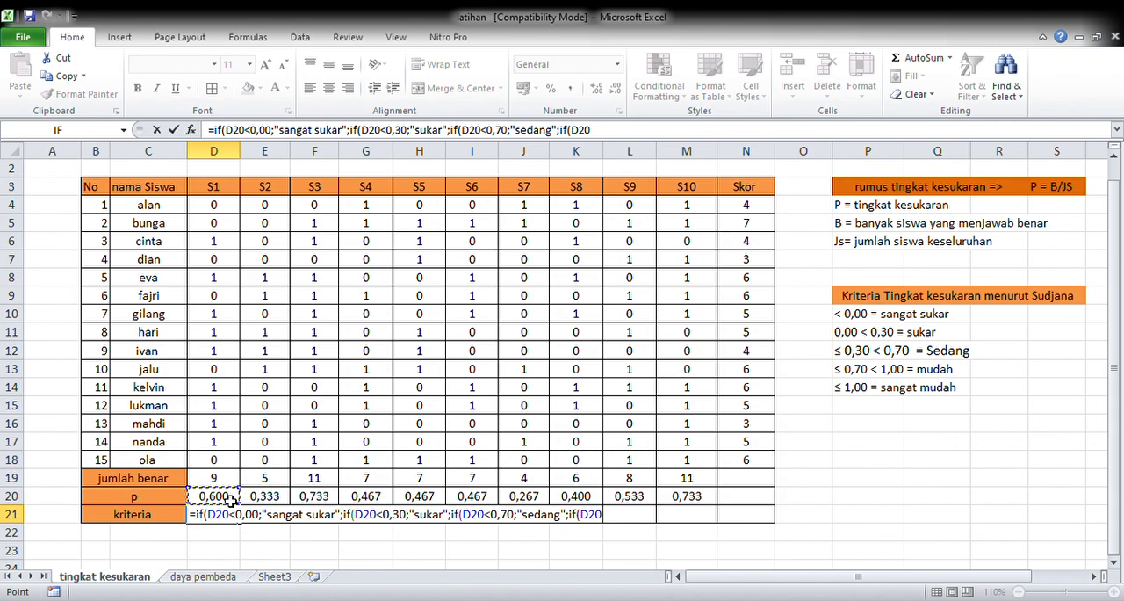
type("1,00;\"muda")
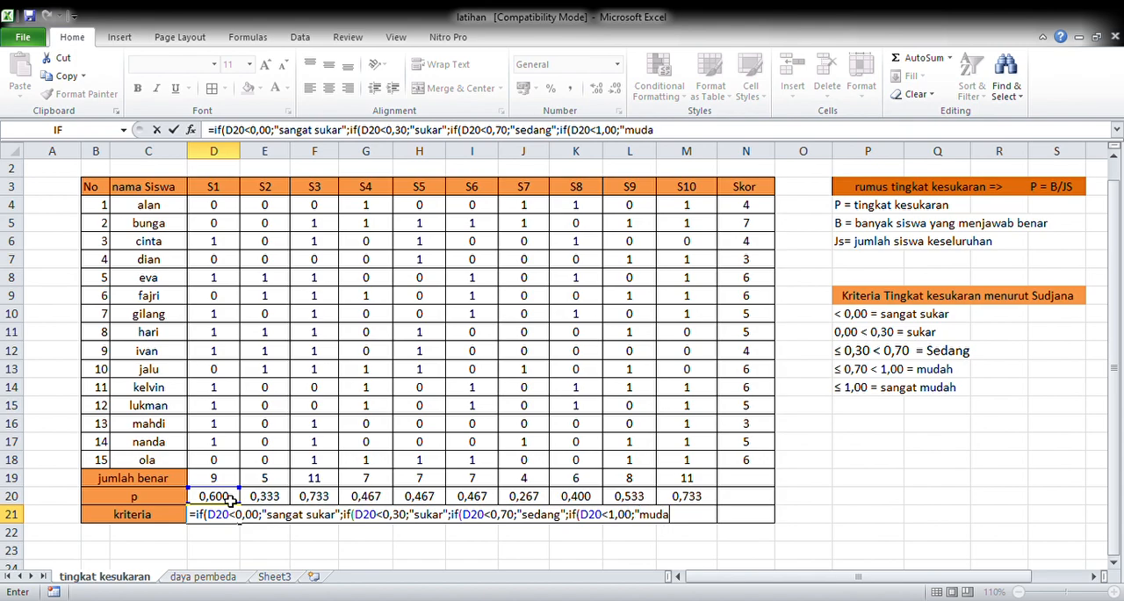
type("h\";if")
Step: Complete the D21 formula with a fifth IF returning "sangat mudah" when D20>1,00, and close all the nested brackets
type("(")
left_click(227, 498)
type(">1,")
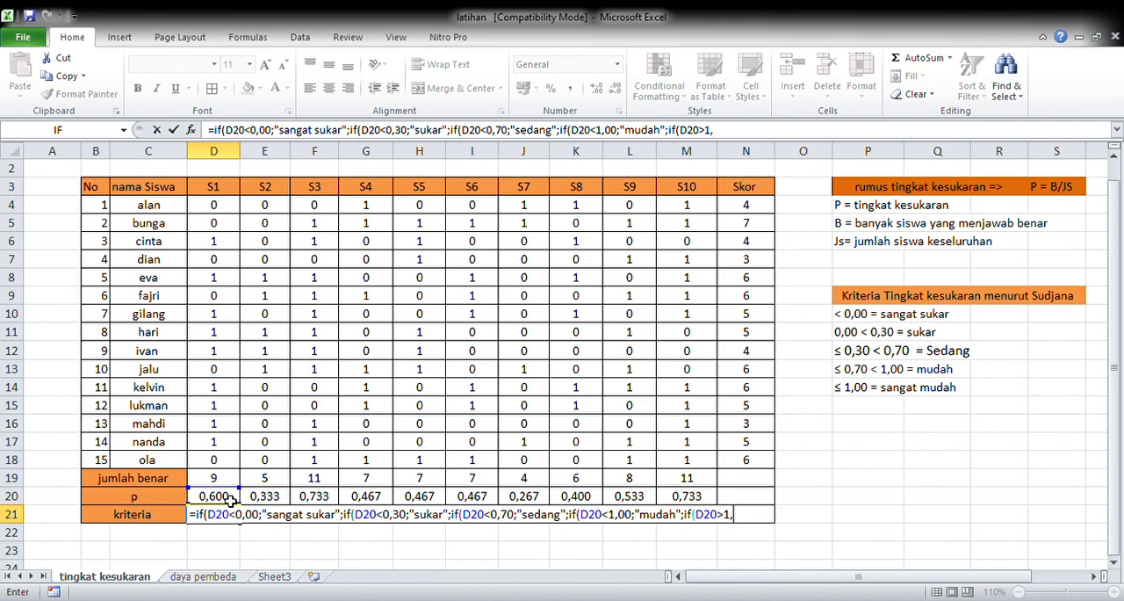
type("00;\"sangat ")
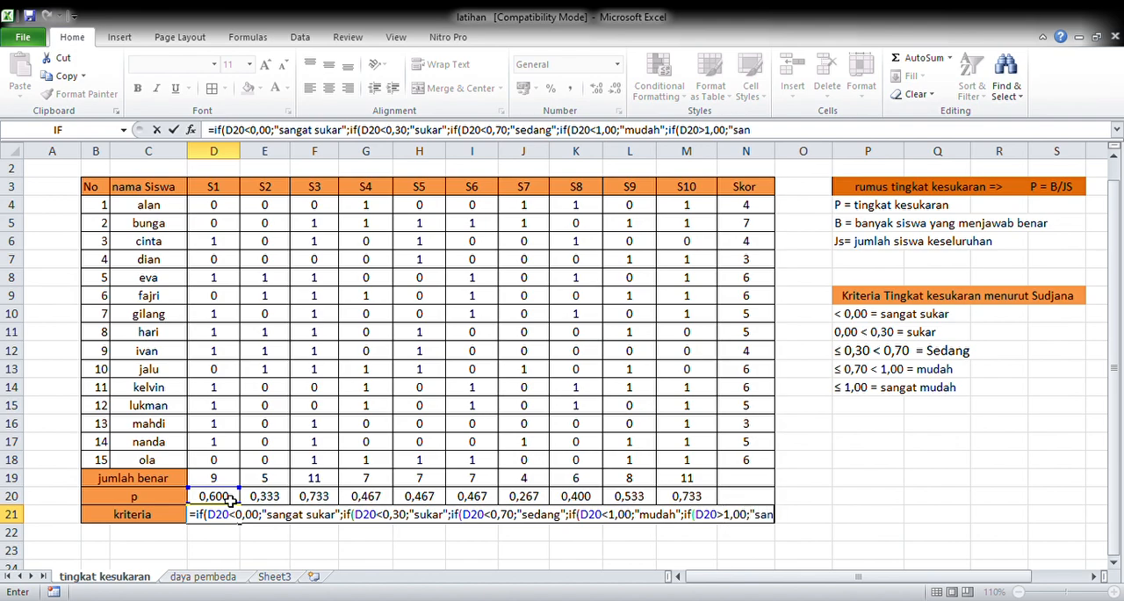
type("mudah")
type("\")")
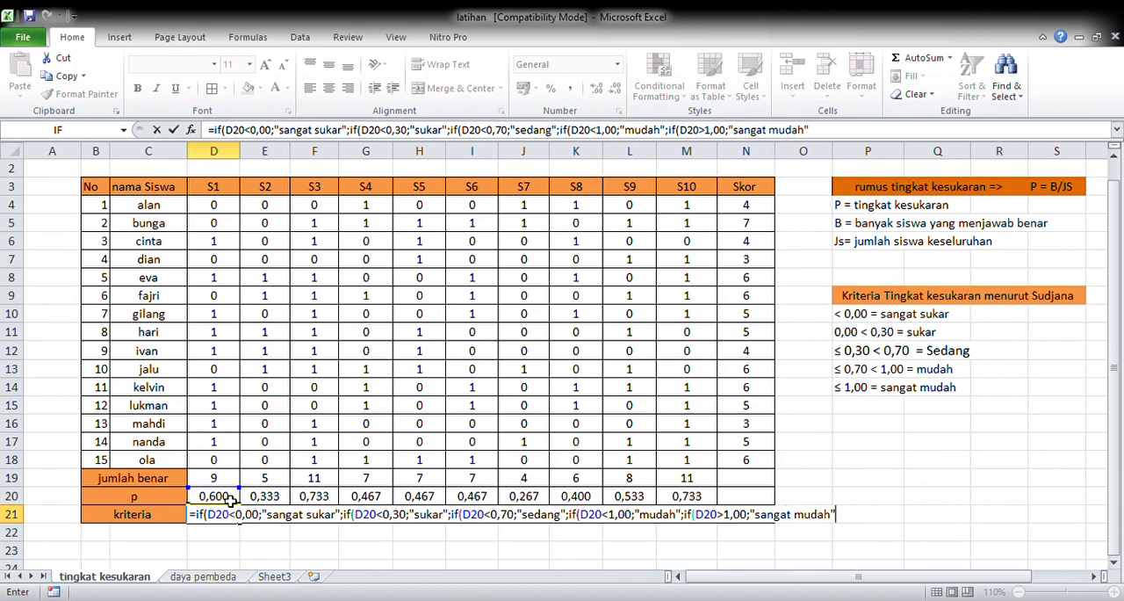
type(")))")
key("Return")
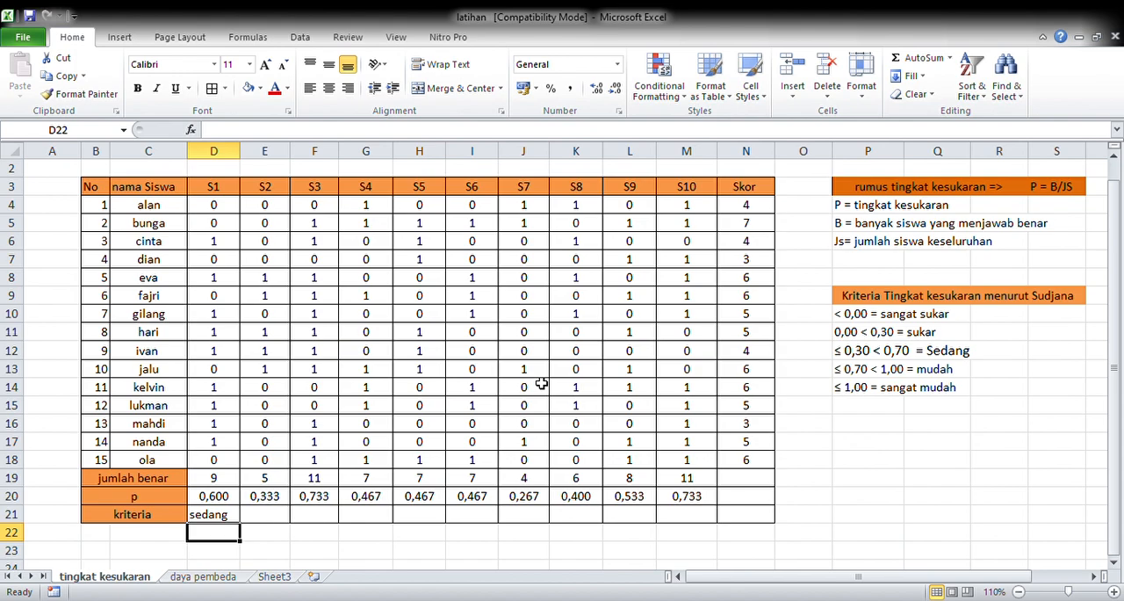
Step: Extend the kriteria formula from D21 across to M21
left_click(239, 521)
left_click_drag(242, 524, 705, 521)
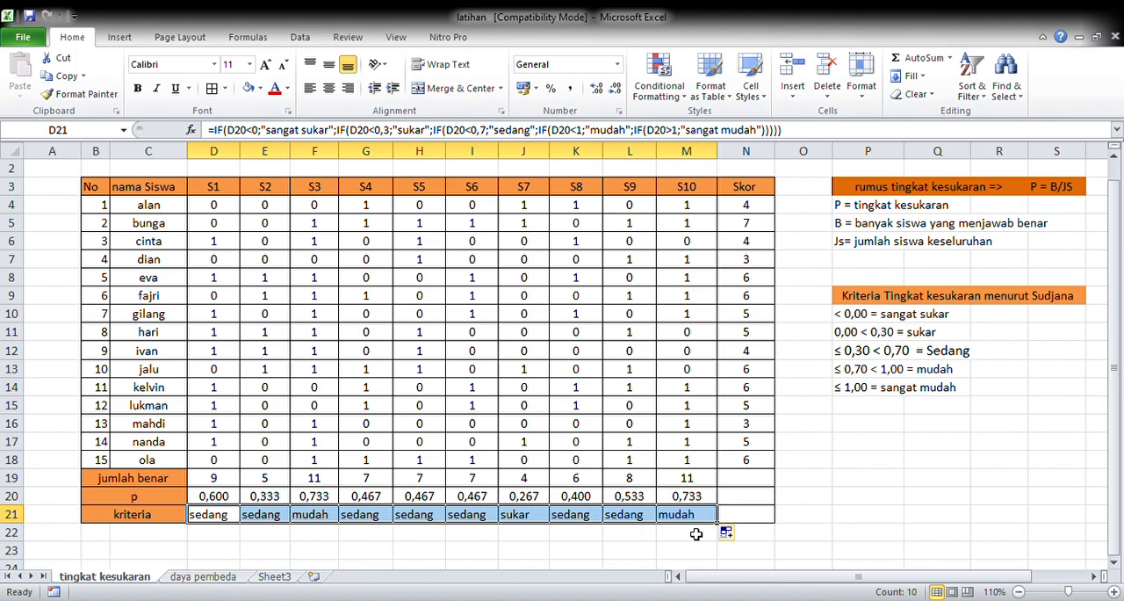
left_click(695, 534)
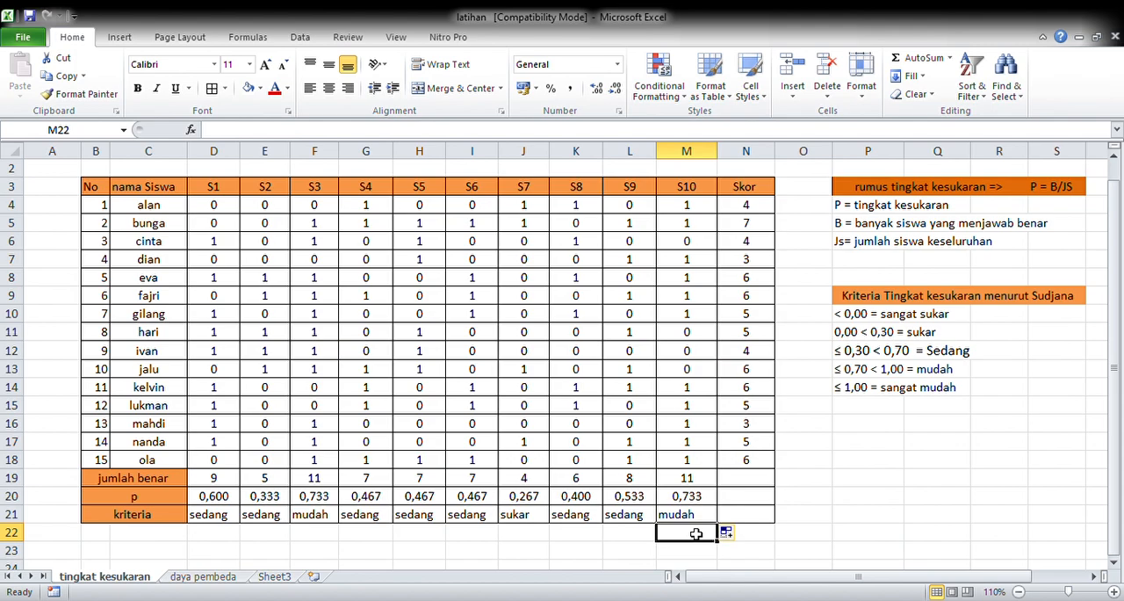
Step: On the daya pembeda sheet, fill E3:N12 with random answers using =RANDBETWEEN(0;1)
left_click(227, 576)
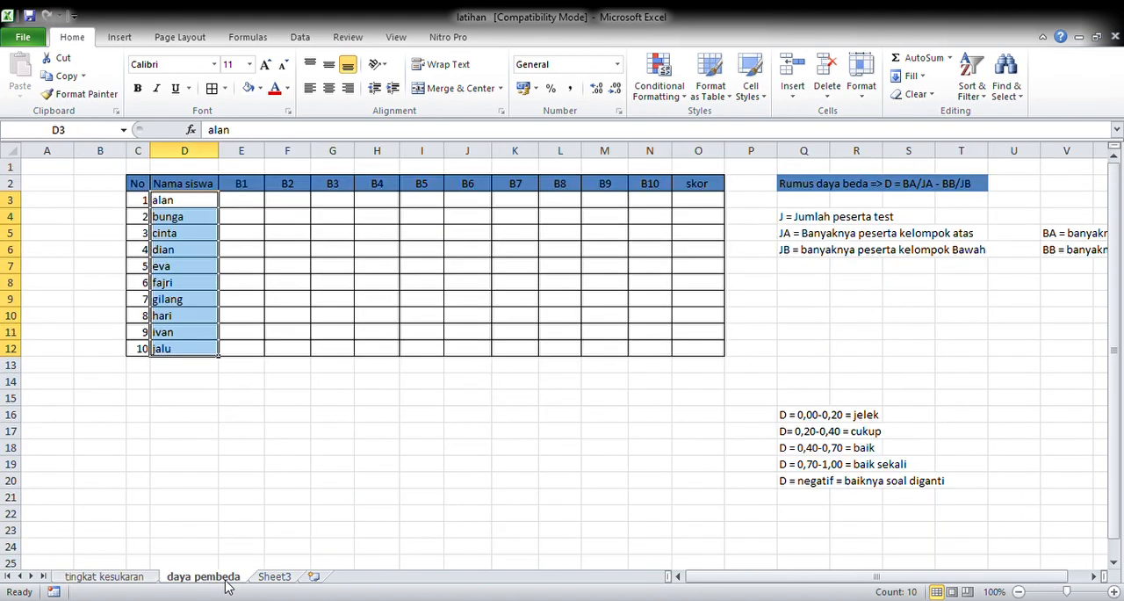
left_click(253, 208)
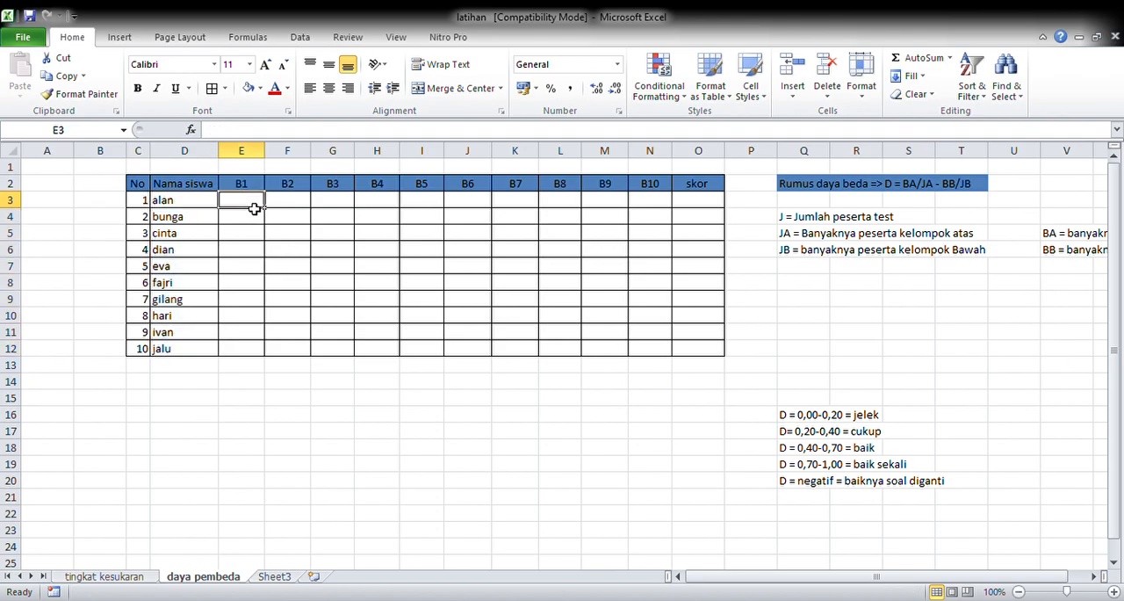
type("=r")
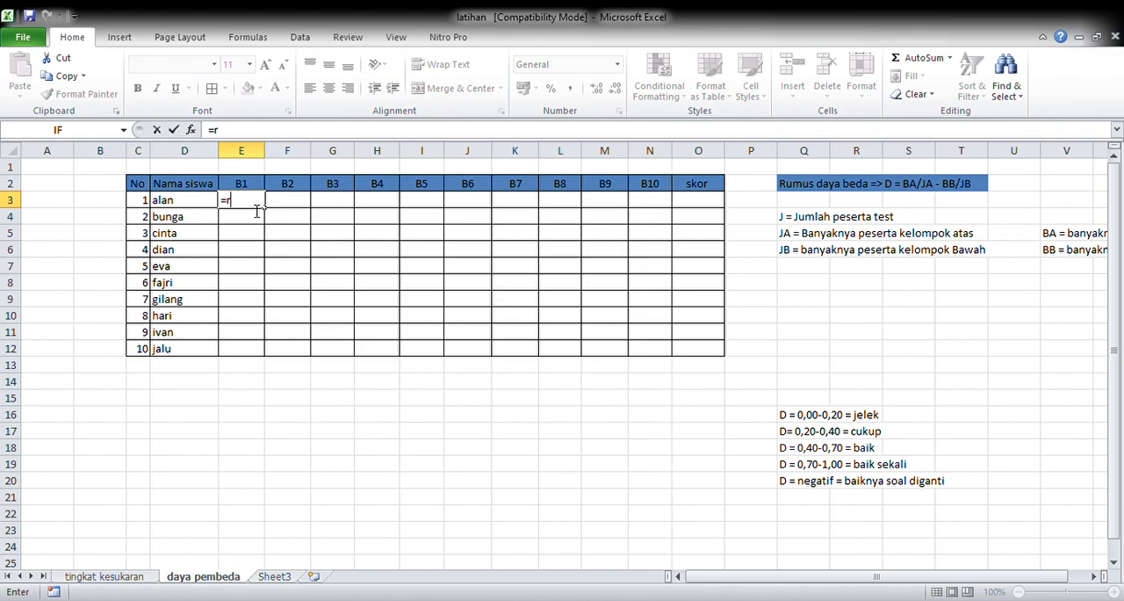
type("ANDBETWEEN(0;1")
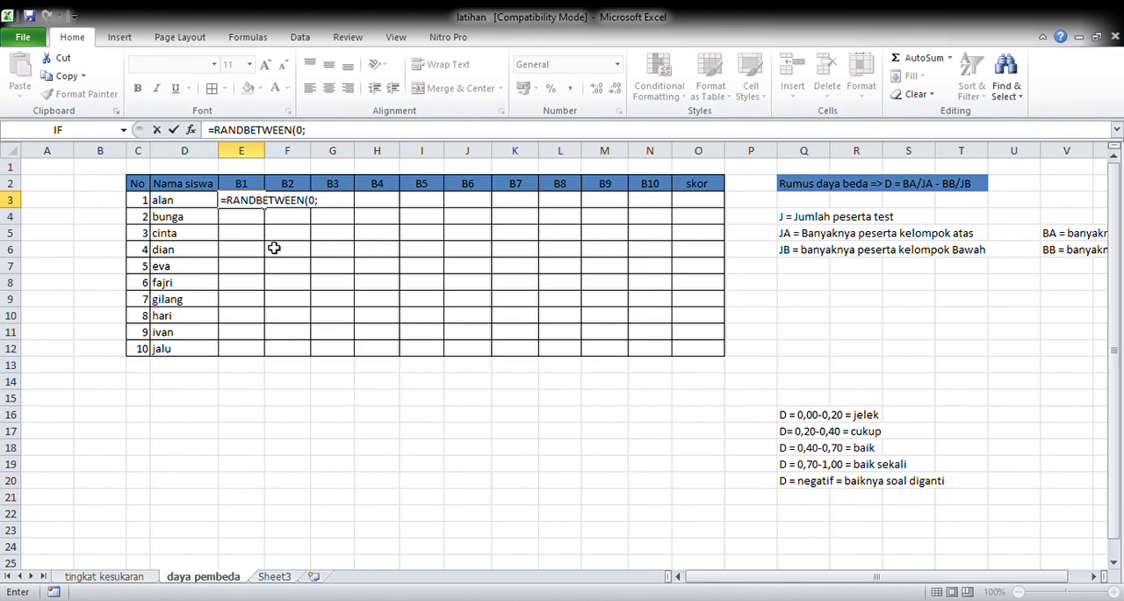
key("Return")
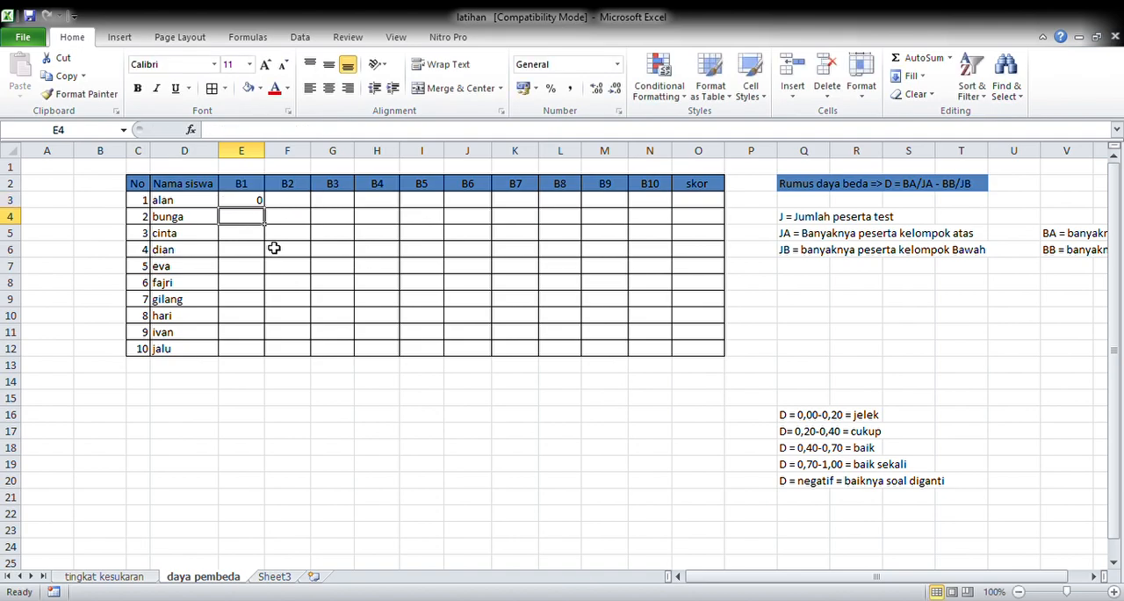
left_click(261, 202)
left_click_drag(271, 213, 667, 356)
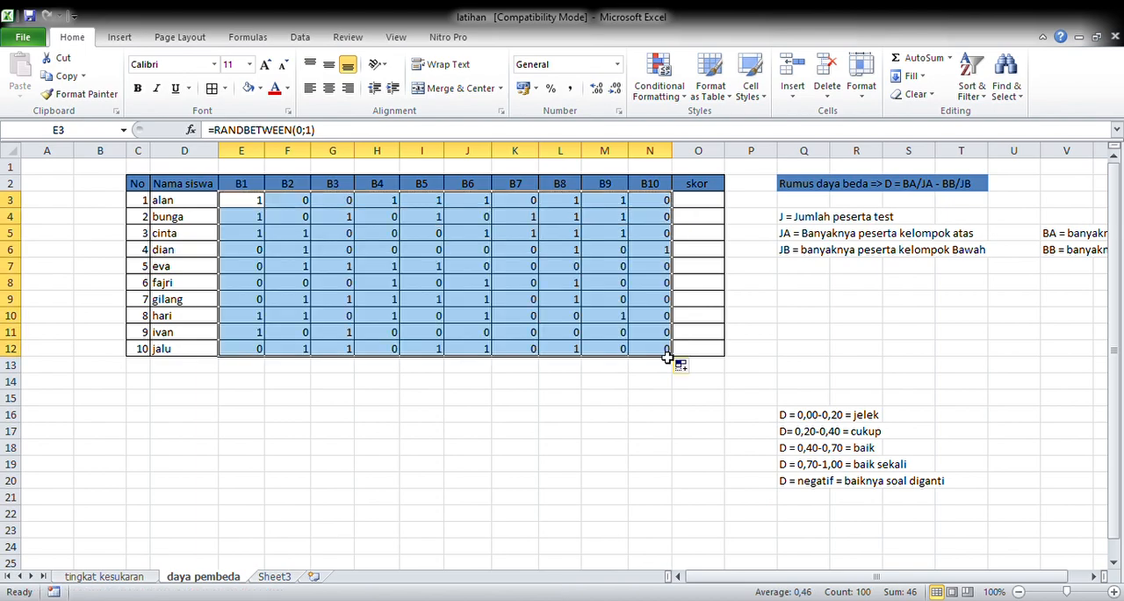
Step: Center the answers in E3:N12 and replace their random formulas with fixed values
left_click(329, 88)
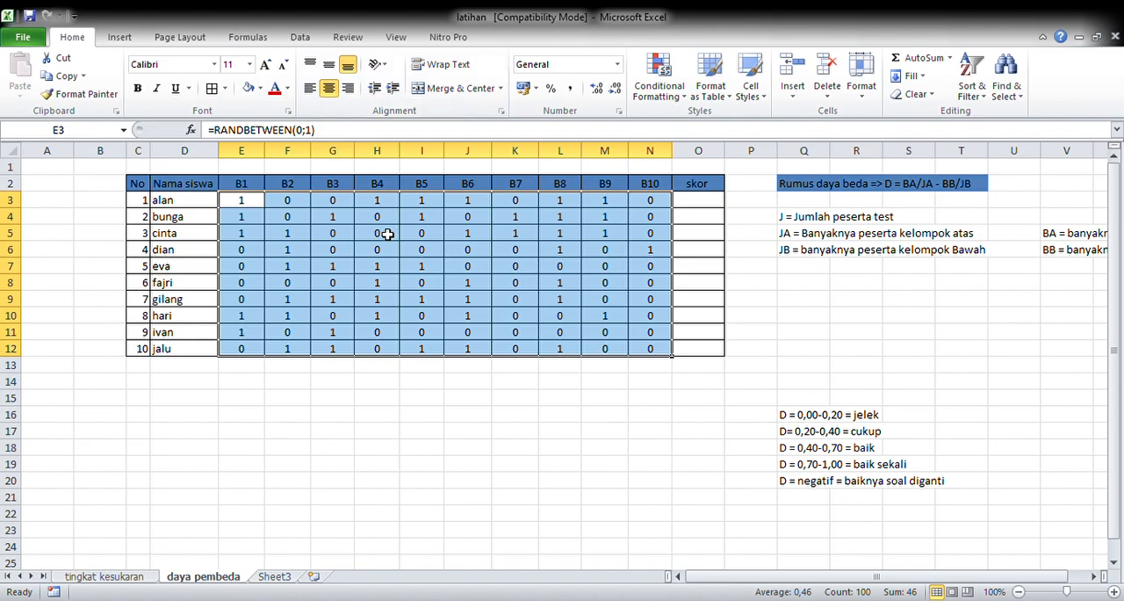
key("ctrl+c")
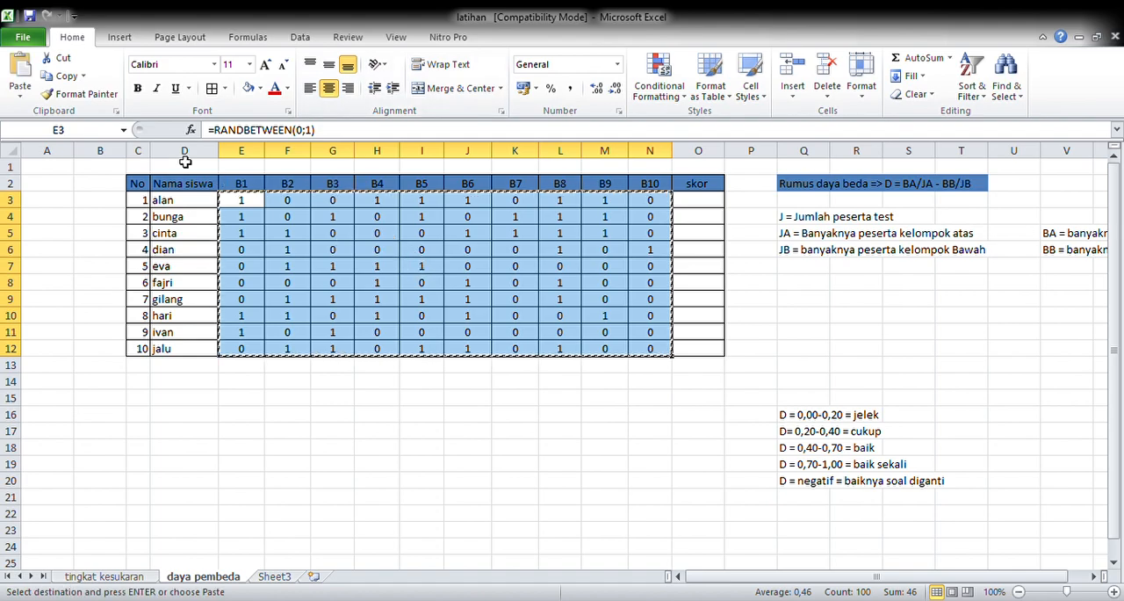
left_click(20, 81)
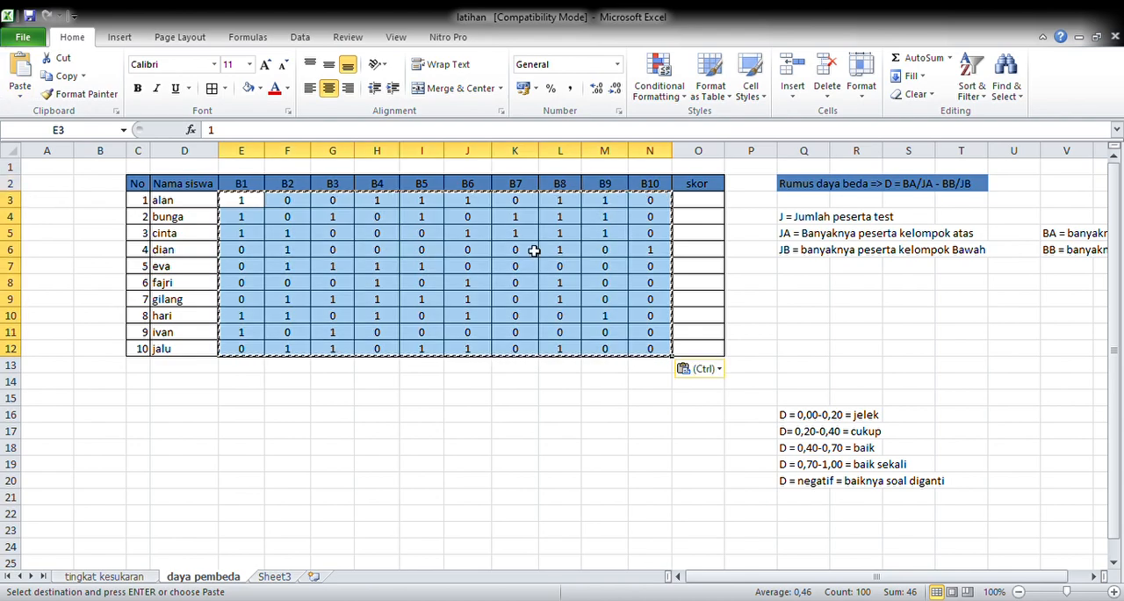
Step: Total the first student's answers in O3 with a SUM formula over E3:N3
left_click(693, 206)
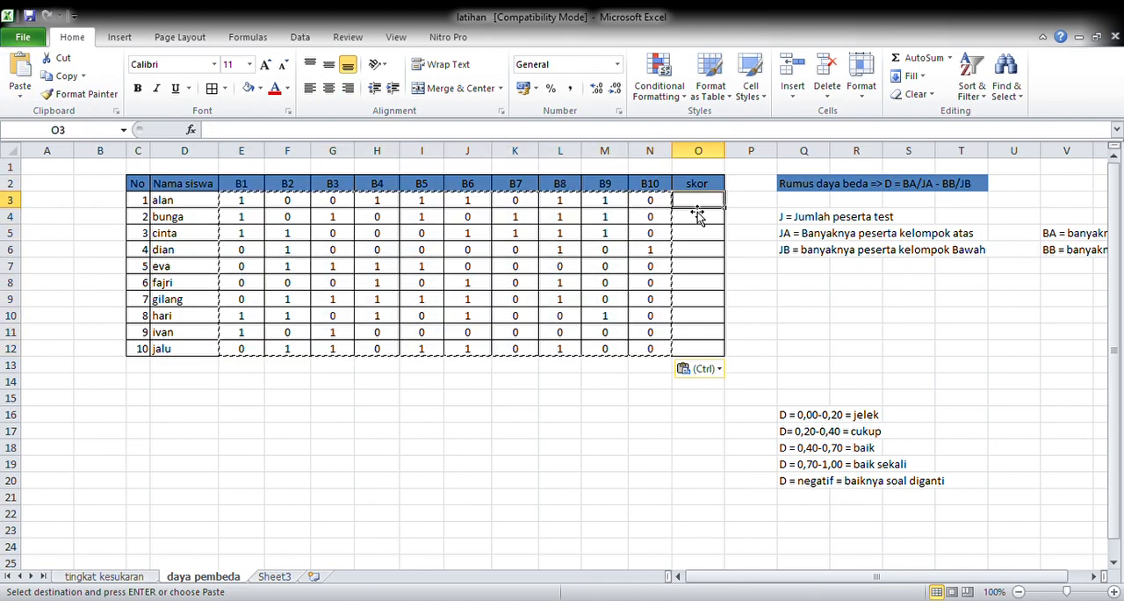
type("=sum(")
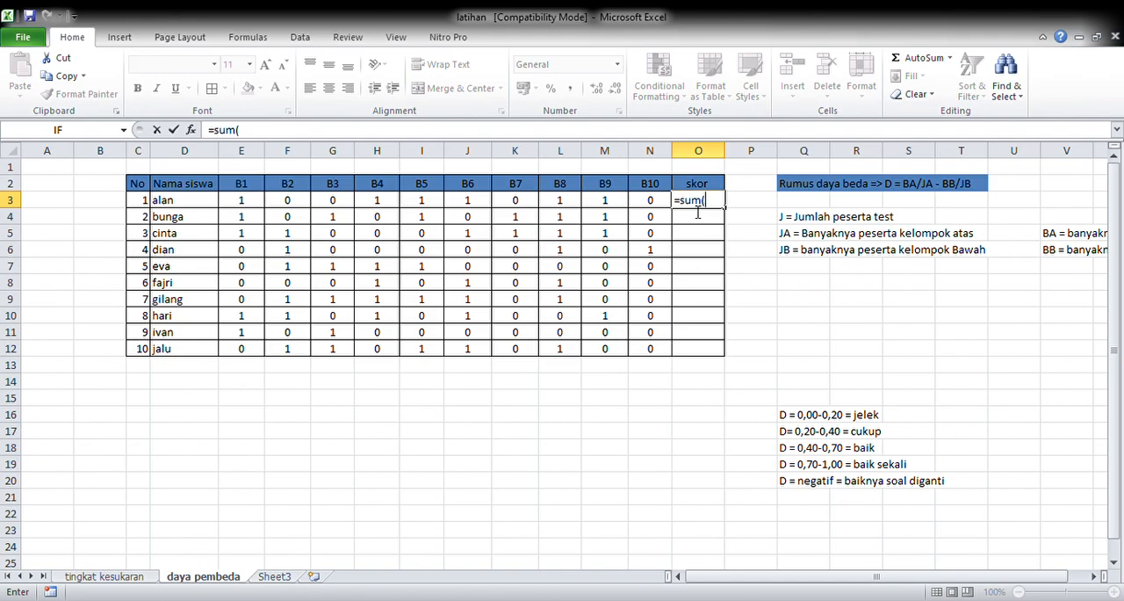
left_click(246, 207)
left_click_drag(246, 206, 660, 206)
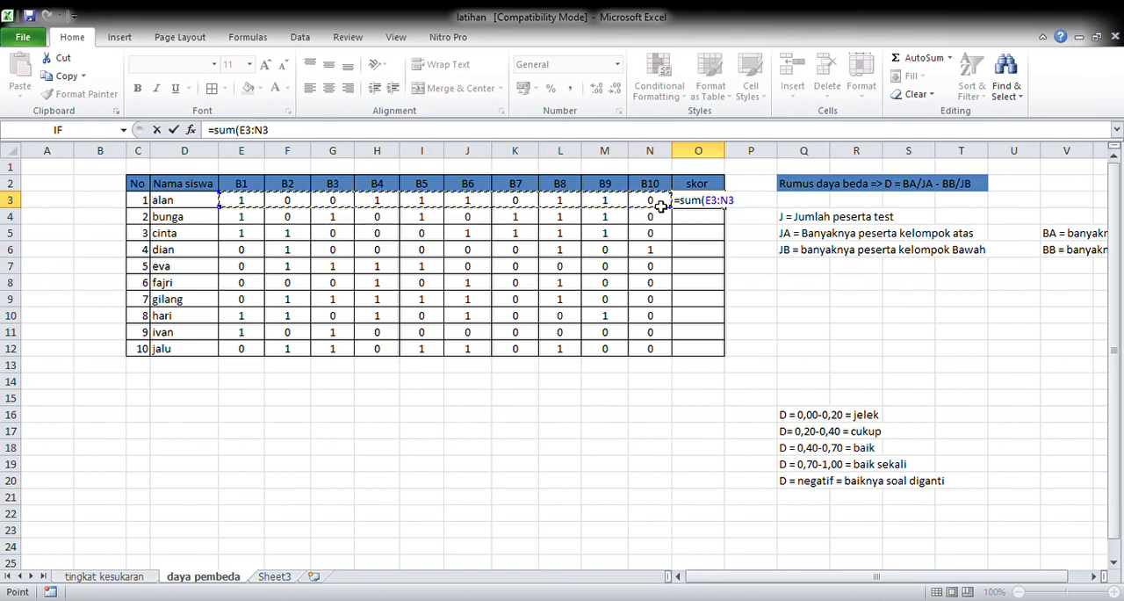
key("Return")
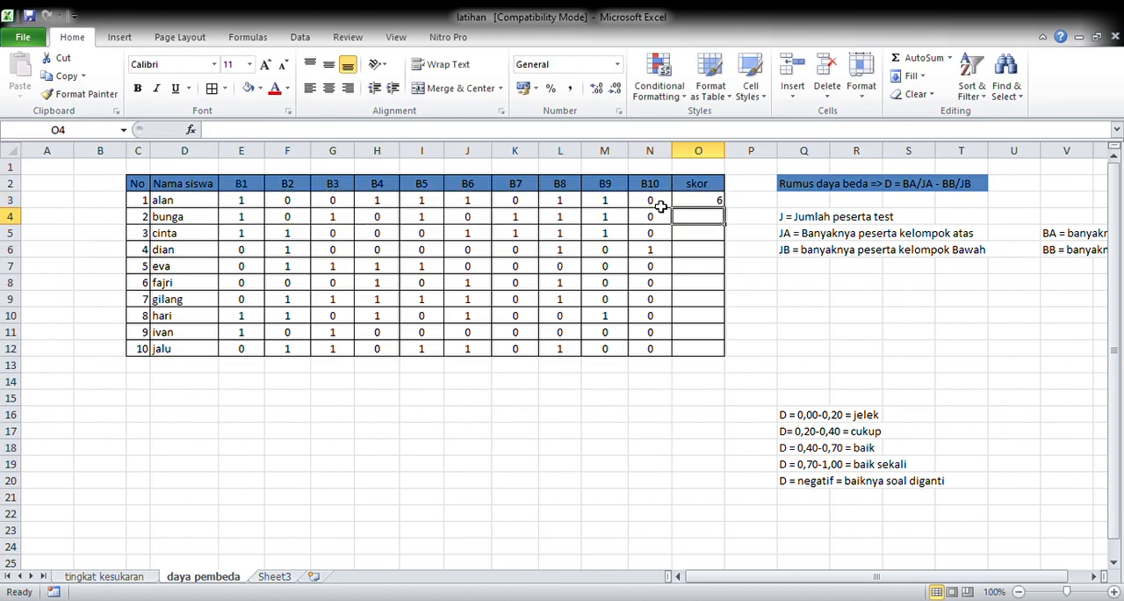
Step: Extend the skor formula from O3 down to O12 and center the column's values
left_click(711, 207)
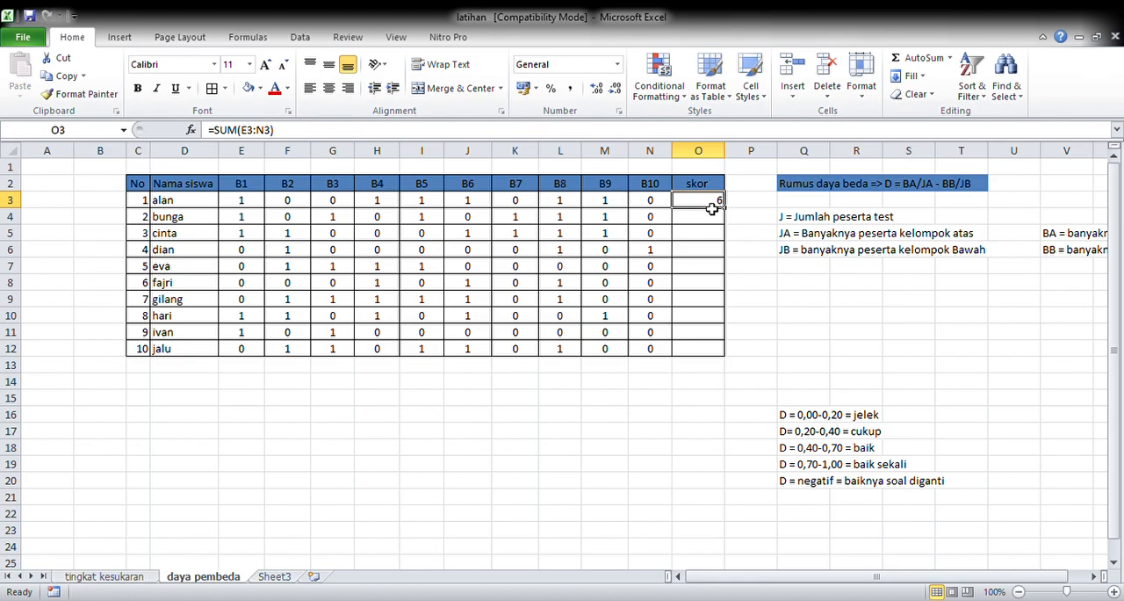
left_click_drag(730, 215, 729, 365)
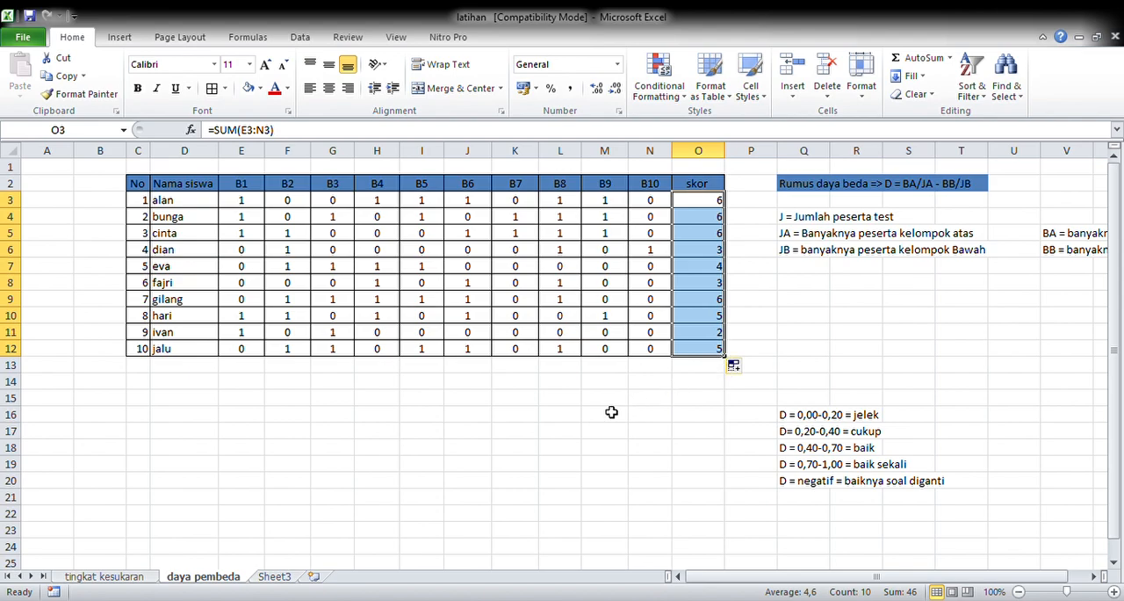
left_click(329, 91)
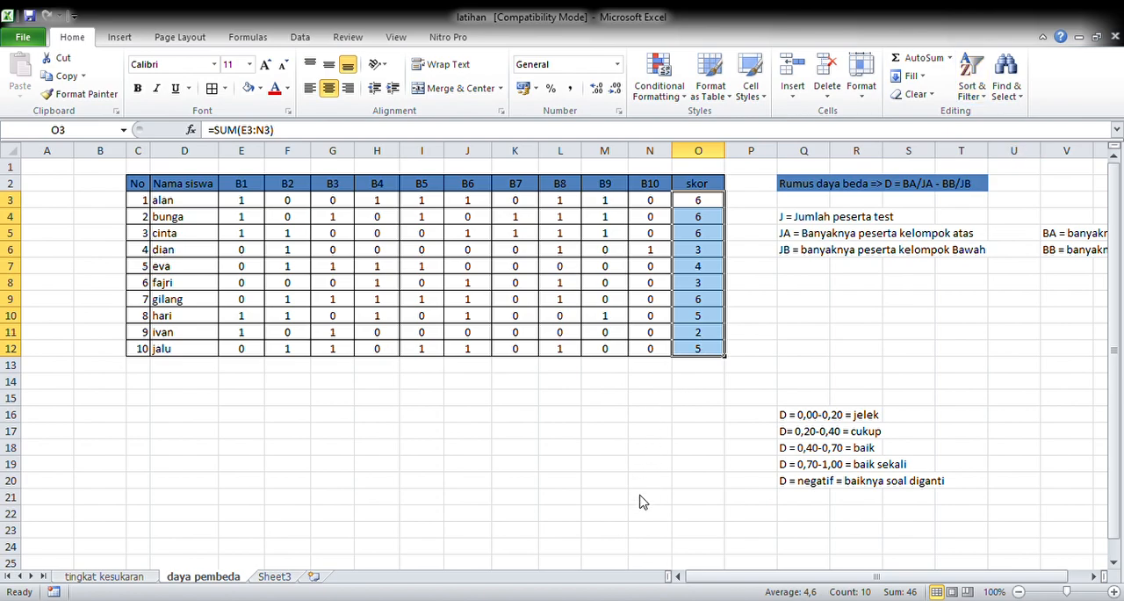
Step: Sort the student rows C3:O12 by skor from largest to smallest
key("ctrl+shift+Left")
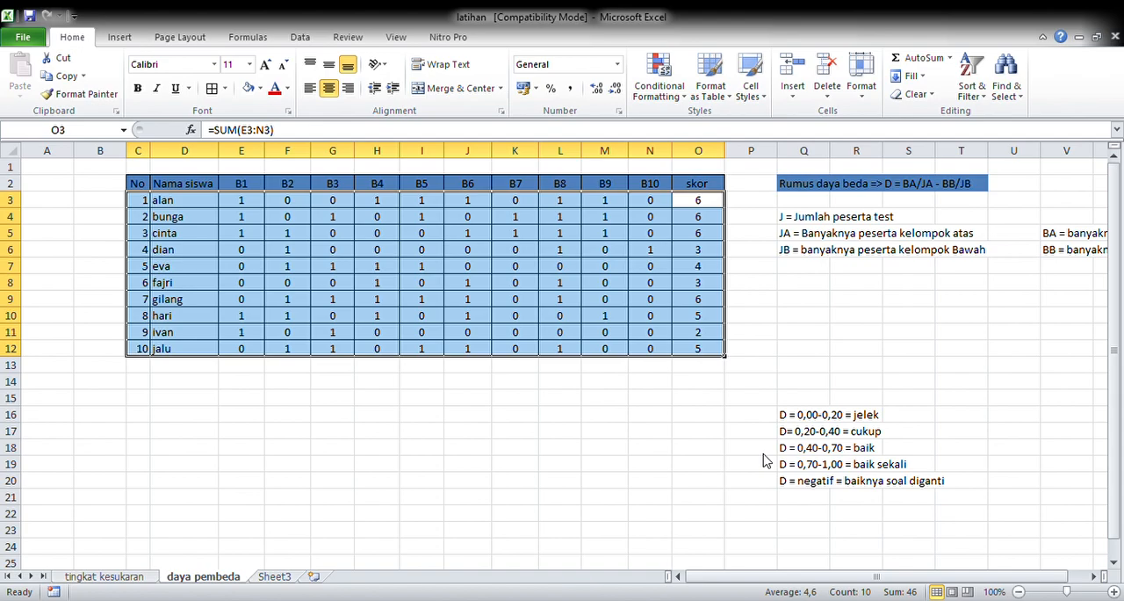
left_click(747, 549)
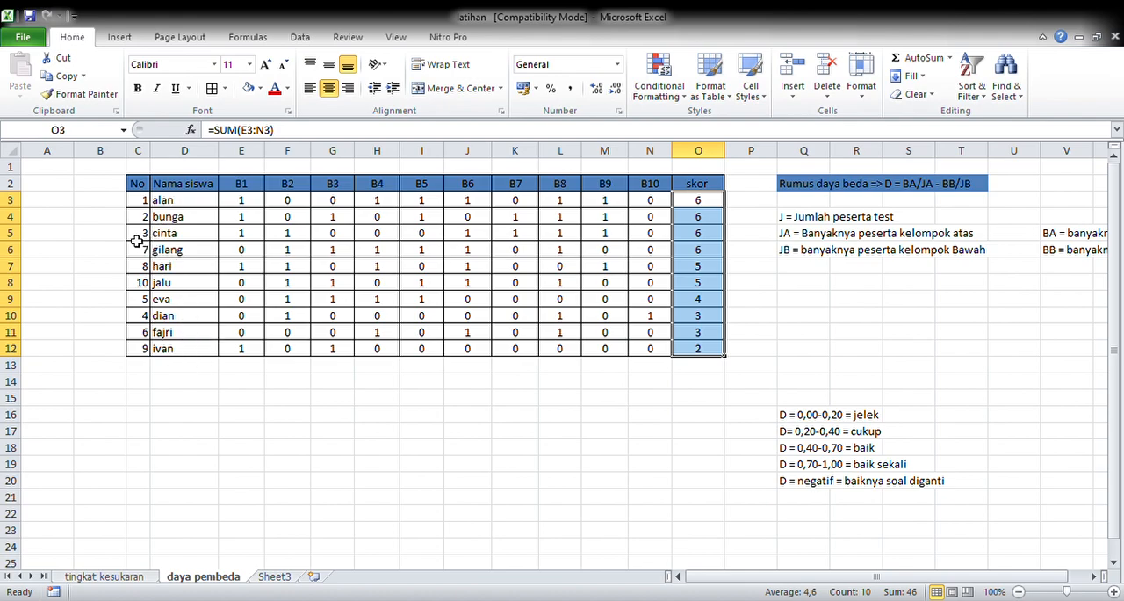
left_click(83, 280)
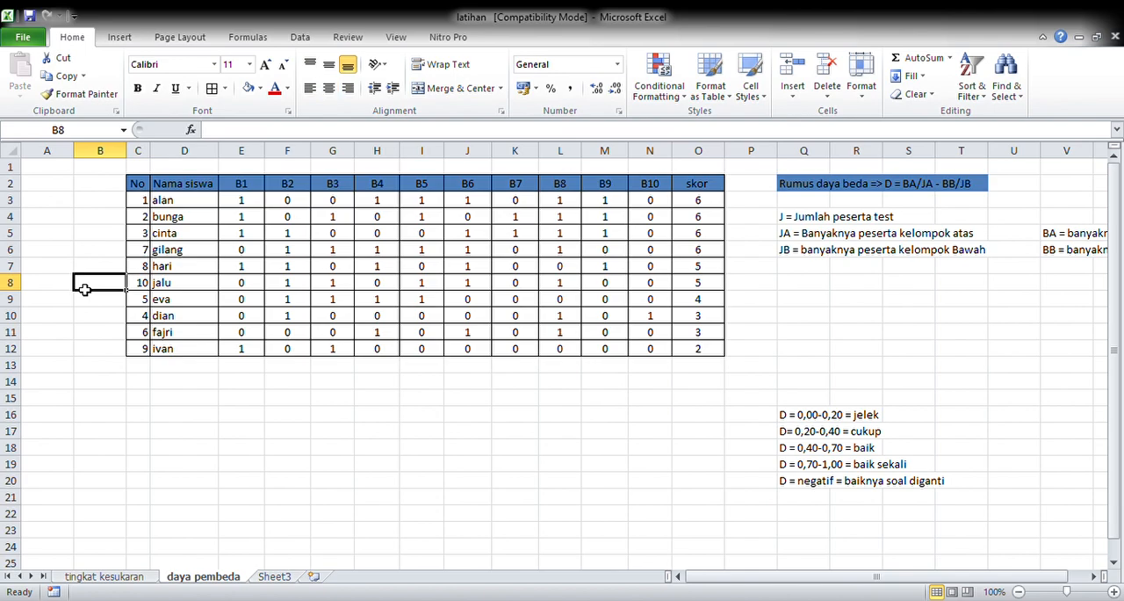
Step: Insert two blank rows above row 8 to separate the five highest-scoring students from the five lowest
left_click(175, 205)
key("Down")
key("Down")
key("Down")
key("Down")
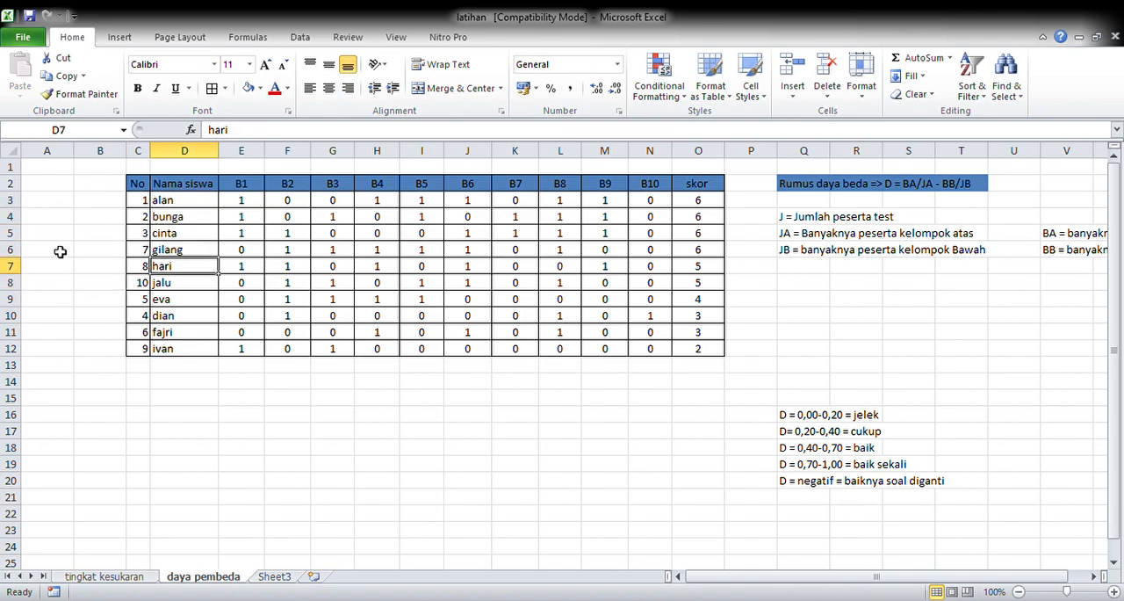
left_click(25, 287)
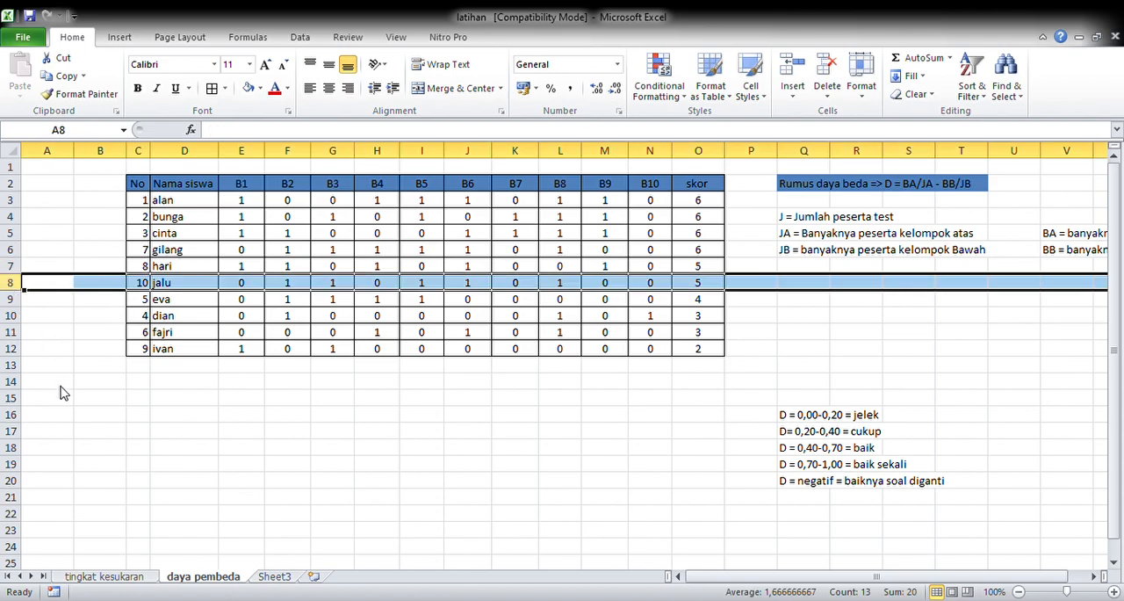
key("ctrl+plus")
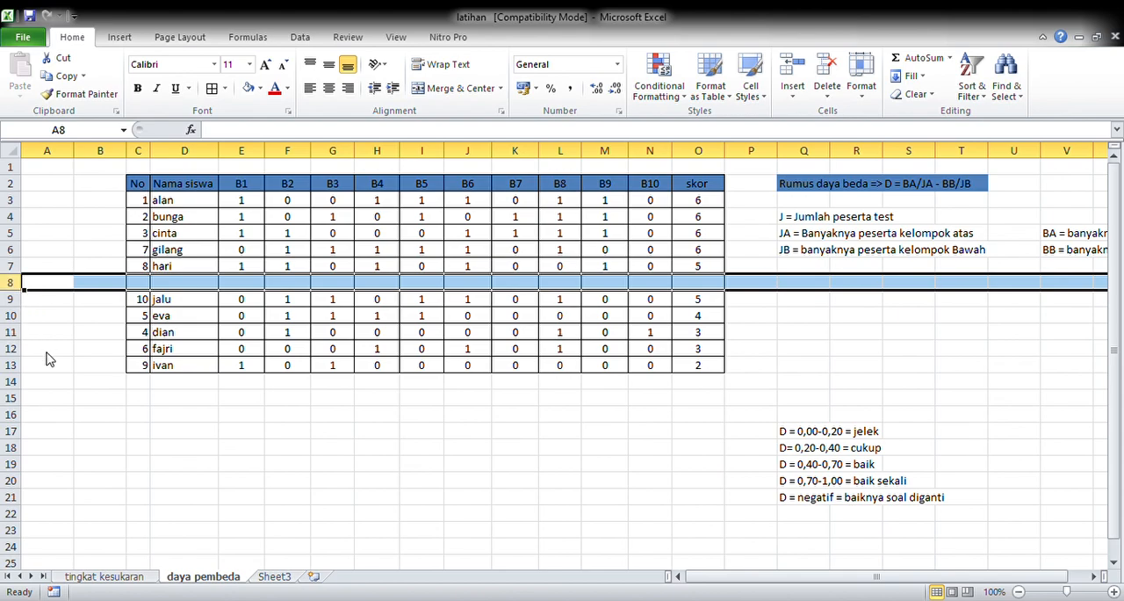
key("ctrl+plus")
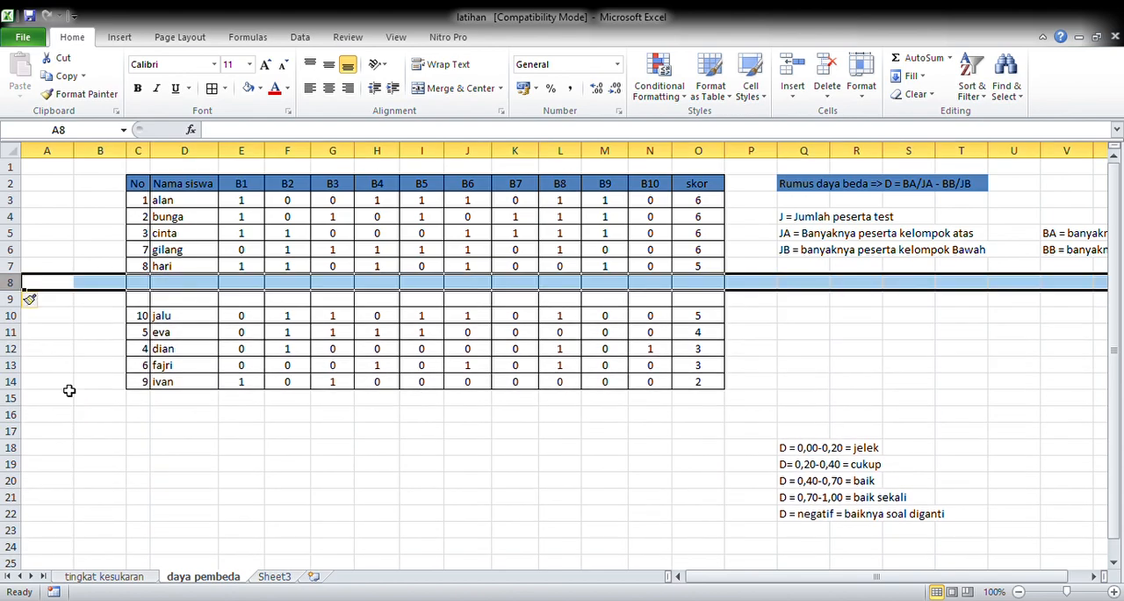
Step: Label D8 "BA", total E3:E7 with a SUM formula in E8, and extend it across to N8
left_click(193, 288)
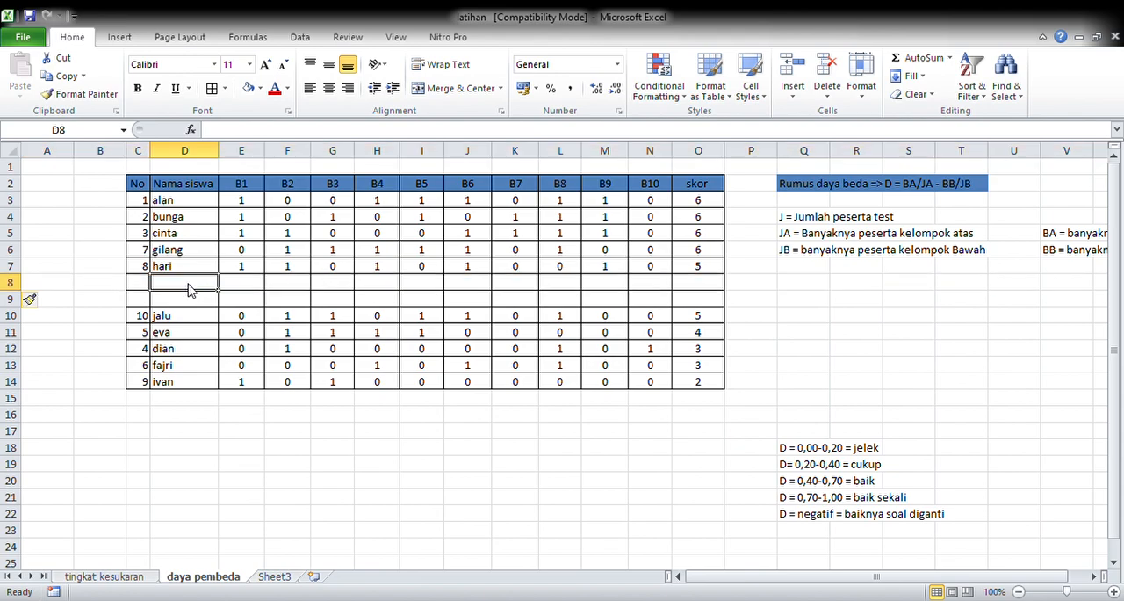
type("BA")
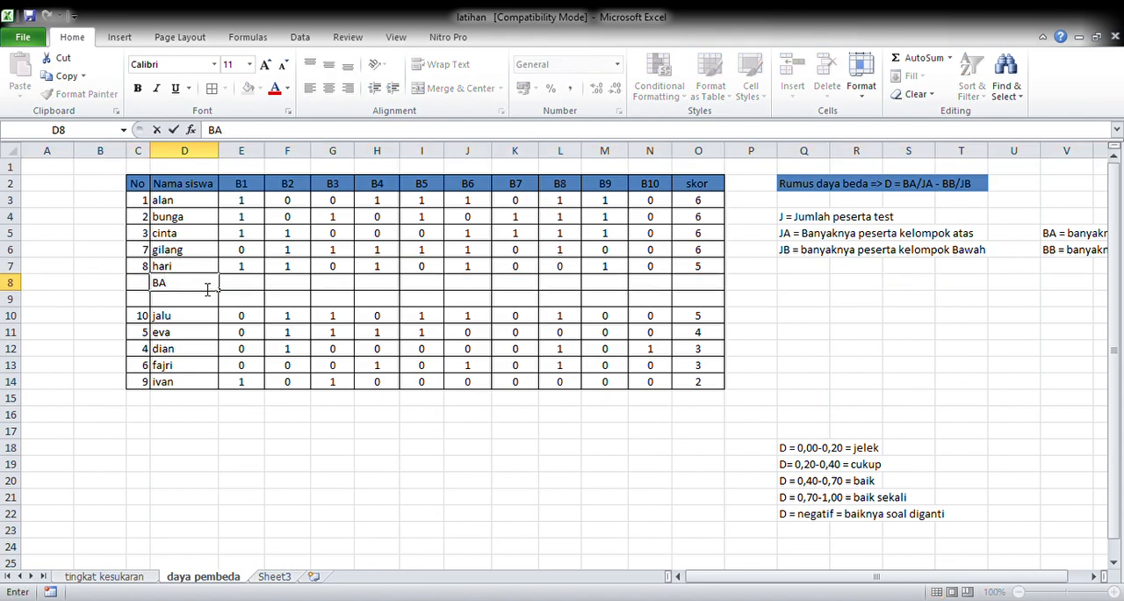
left_click(248, 285)
type("+")
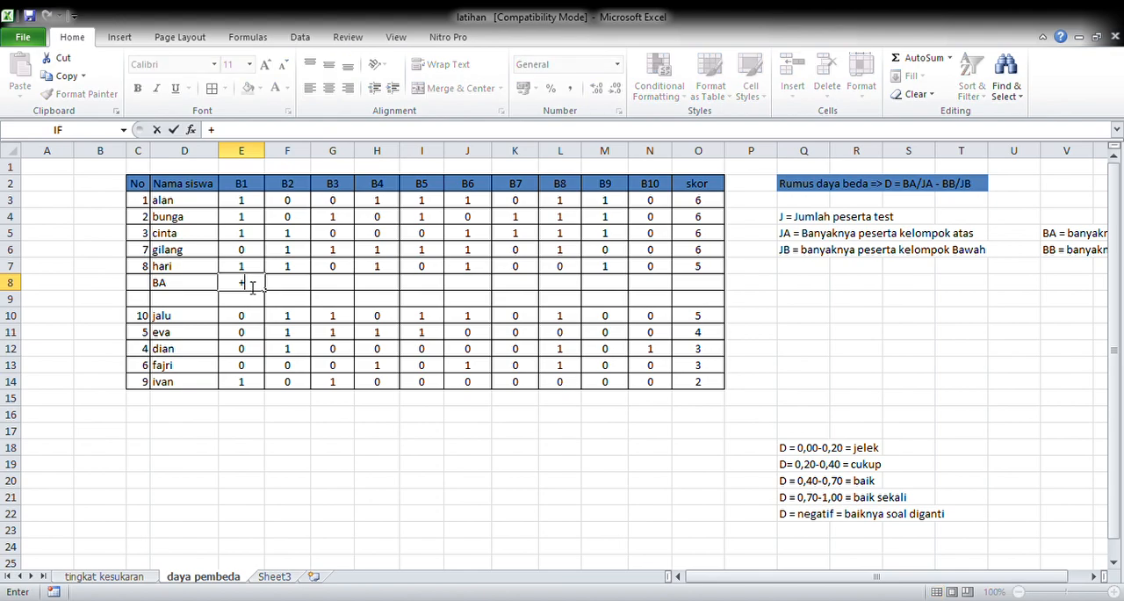
type("sum")
key("BackSpace")
key("BackSpace")
key("BackSpace")
key("BackSpace")
type("=sum(")
left_click_drag(264, 201, 262, 273)
key("Return")
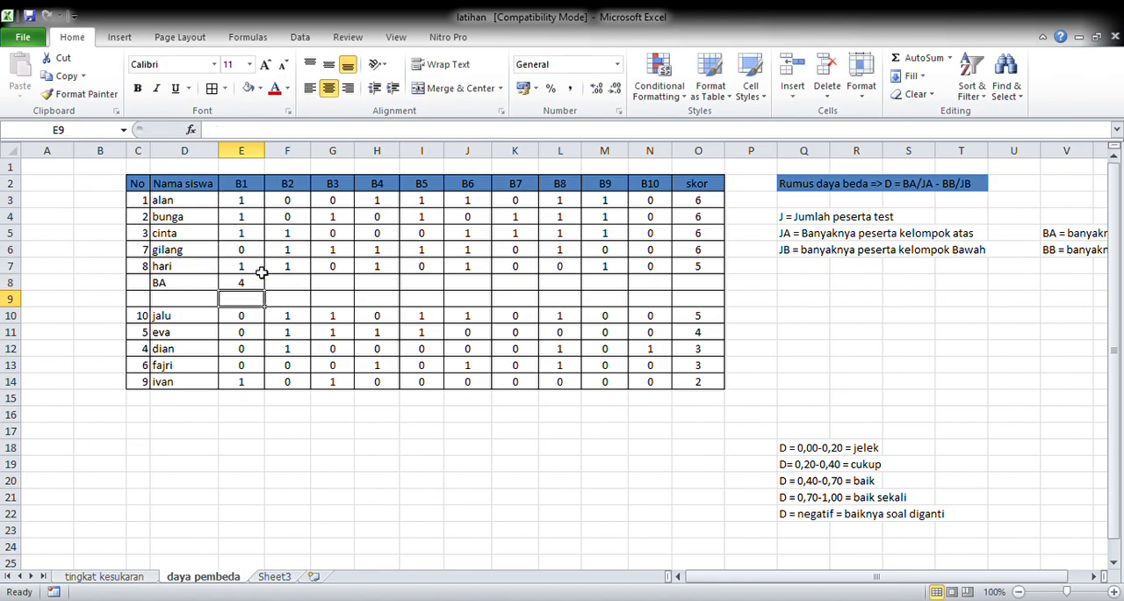
left_click_drag(267, 293, 669, 282)
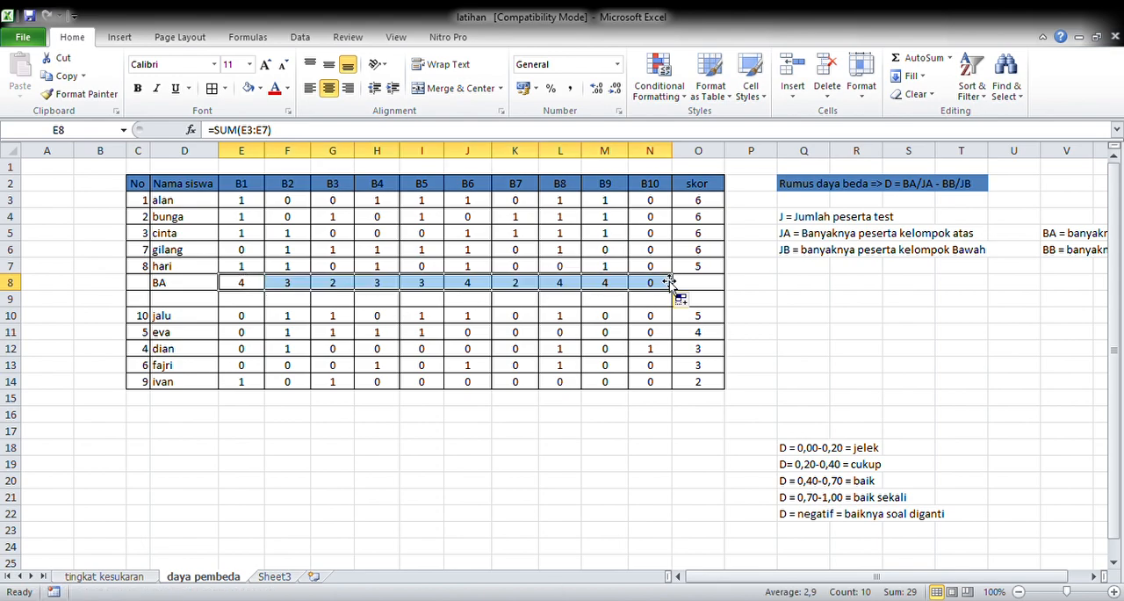
Step: Label D9 "JA", enter =E8/5 in E9, and extend the formula across to N9
left_click(202, 302)
type("JA")
left_click(275, 137)
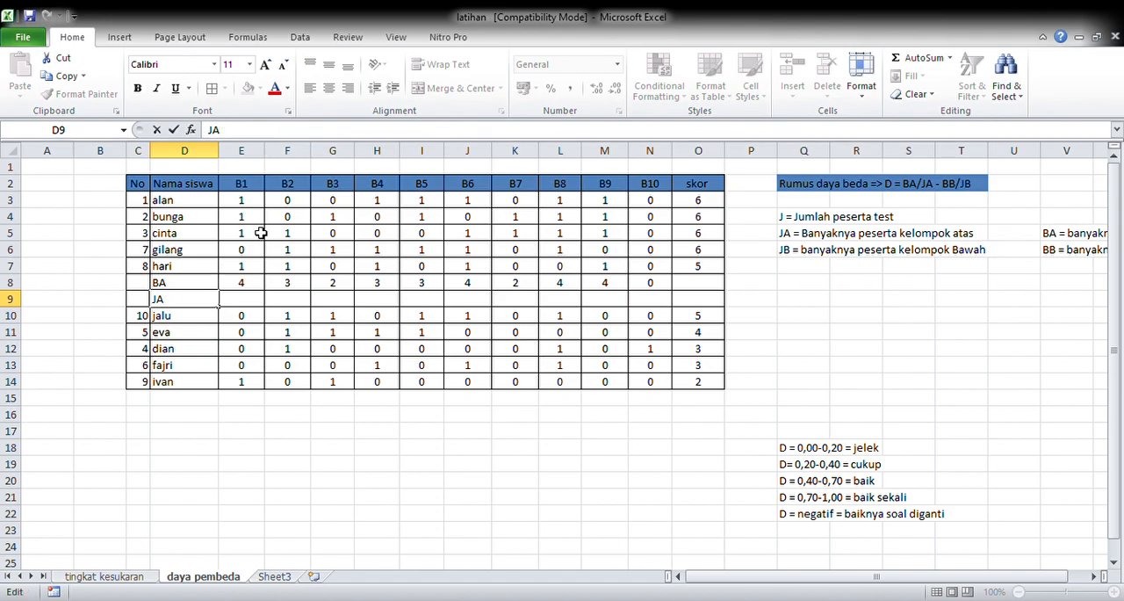
left_click(261, 301)
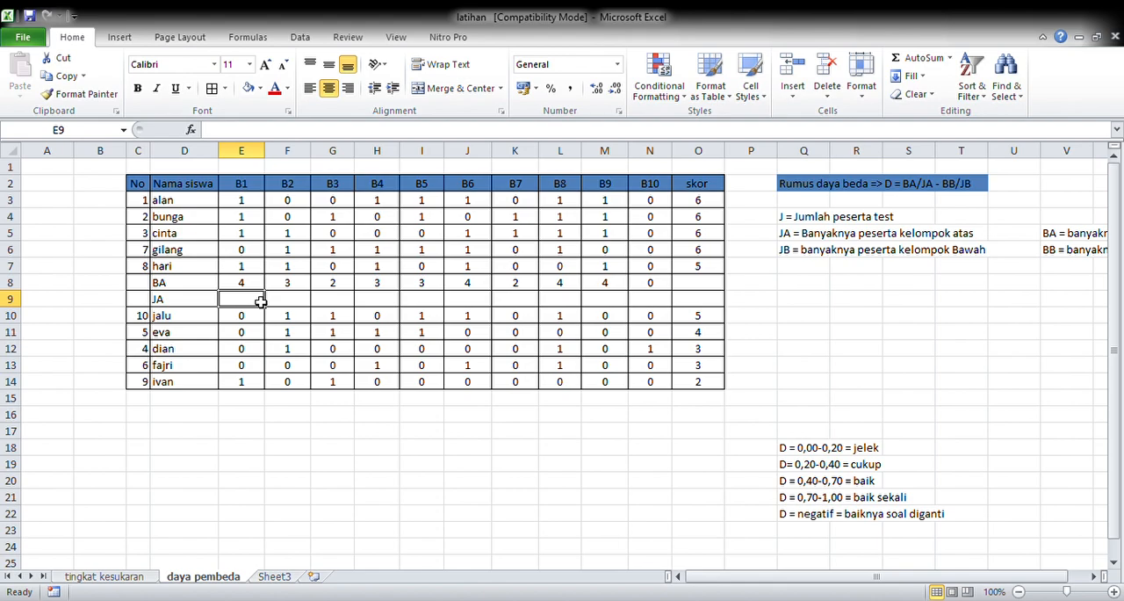
type("=")
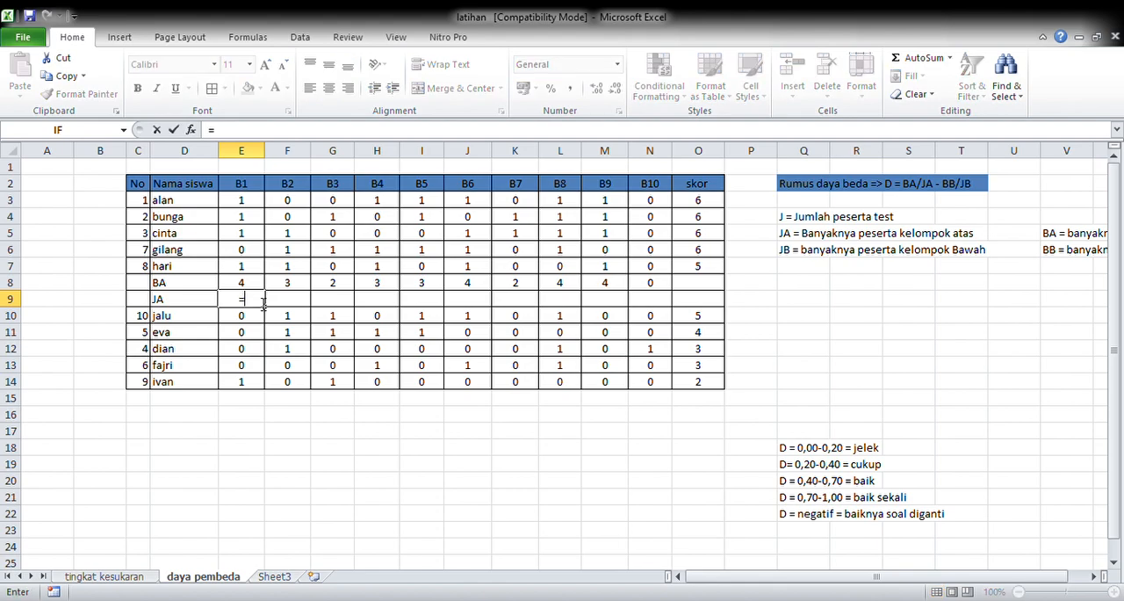
left_click(260, 286)
type("/5")
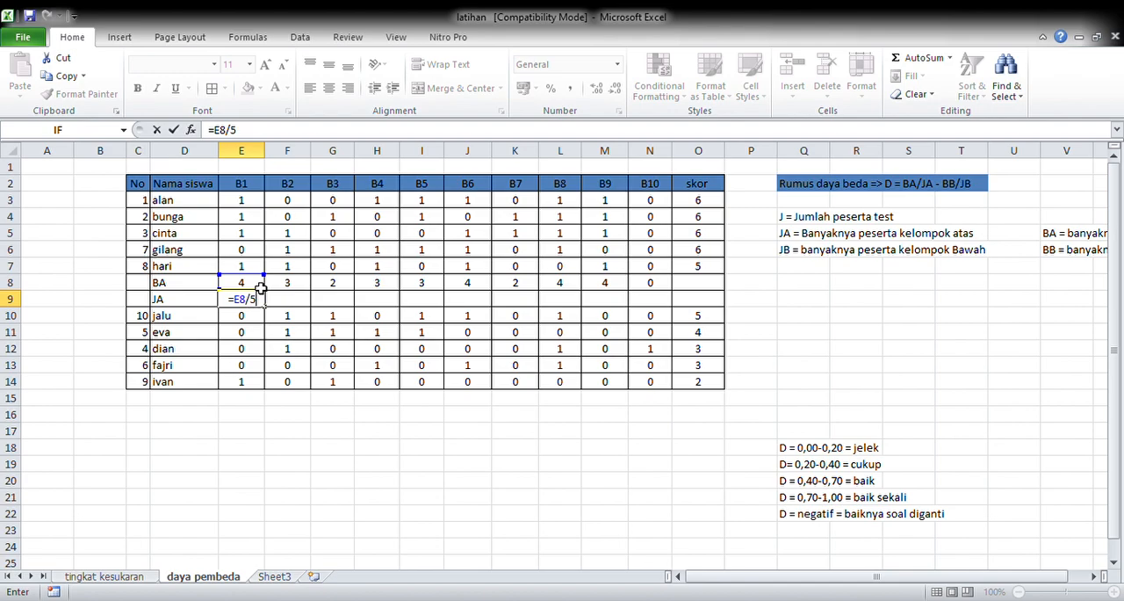
key("Return")
left_click(261, 298)
left_click_drag(272, 312, 662, 306)
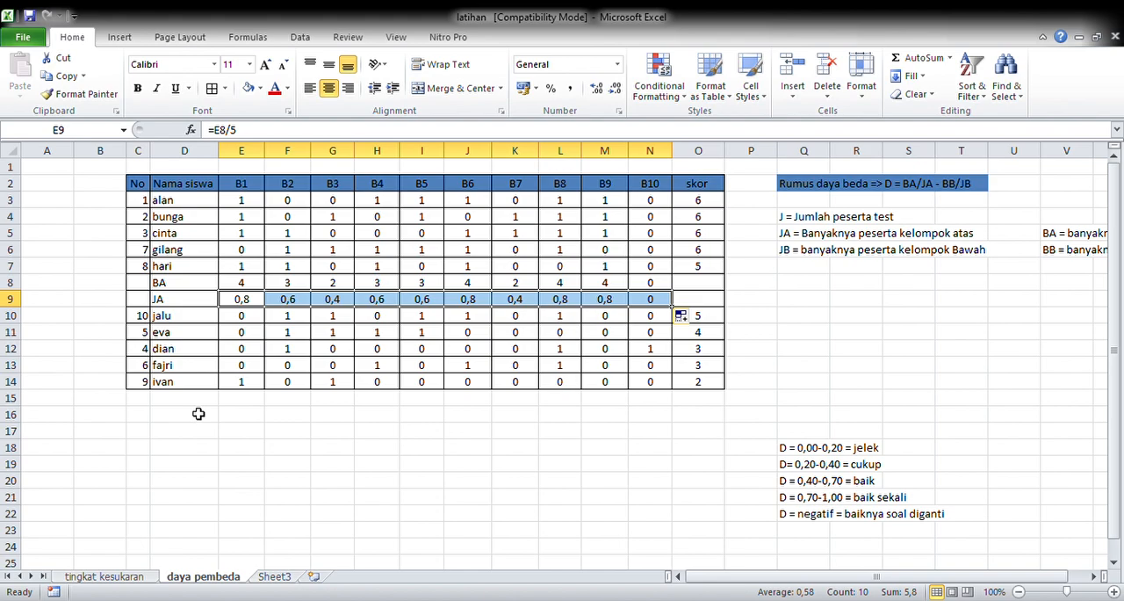
Step: Label D15 "BB" and total the lower group's B1 answers in E15 with a SUM formula over E10:E14
left_click(198, 406)
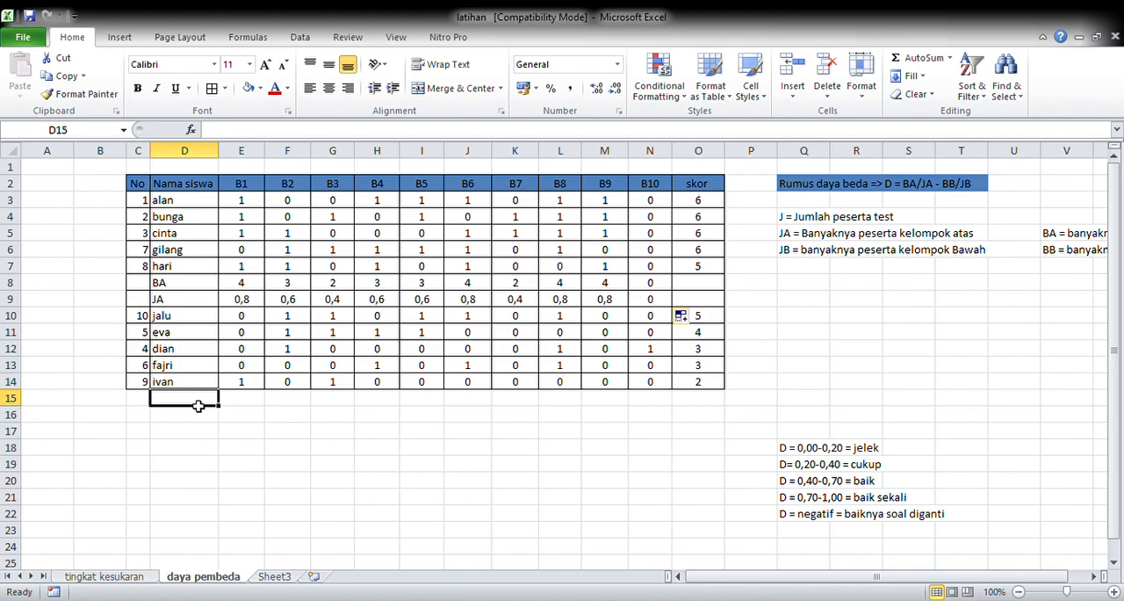
type("BB")
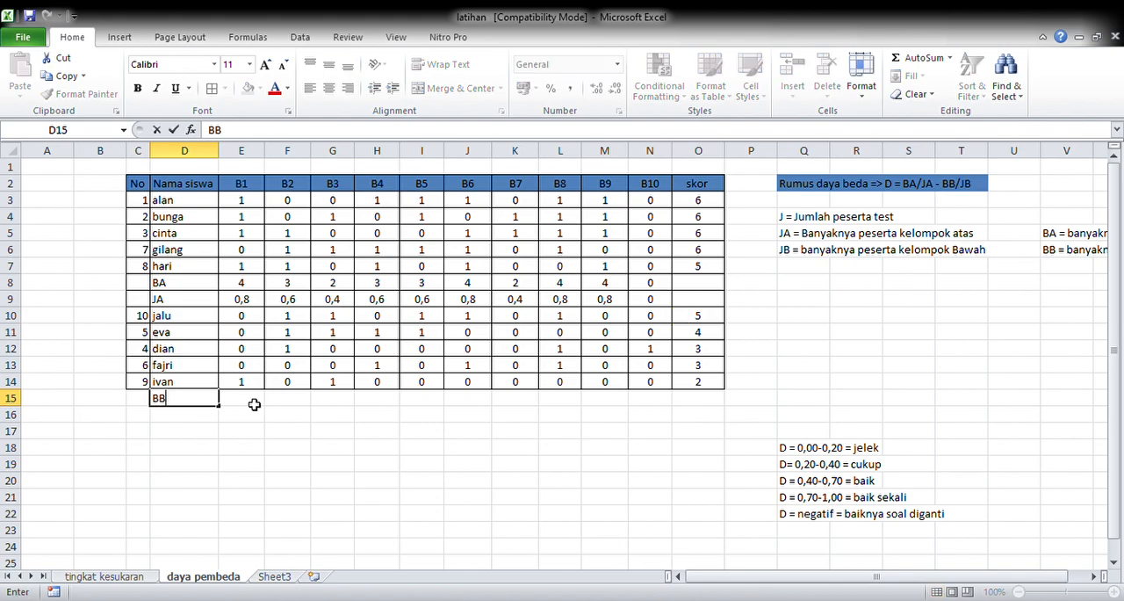
left_click(254, 403)
type("=sum(")
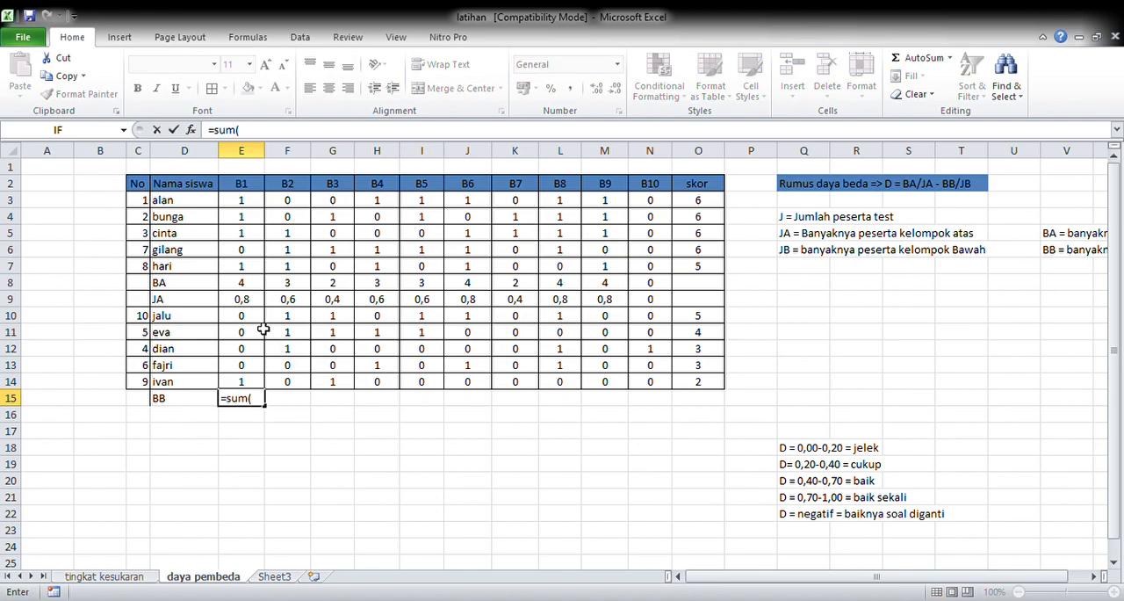
left_click_drag(259, 318, 262, 386)
key("Return")
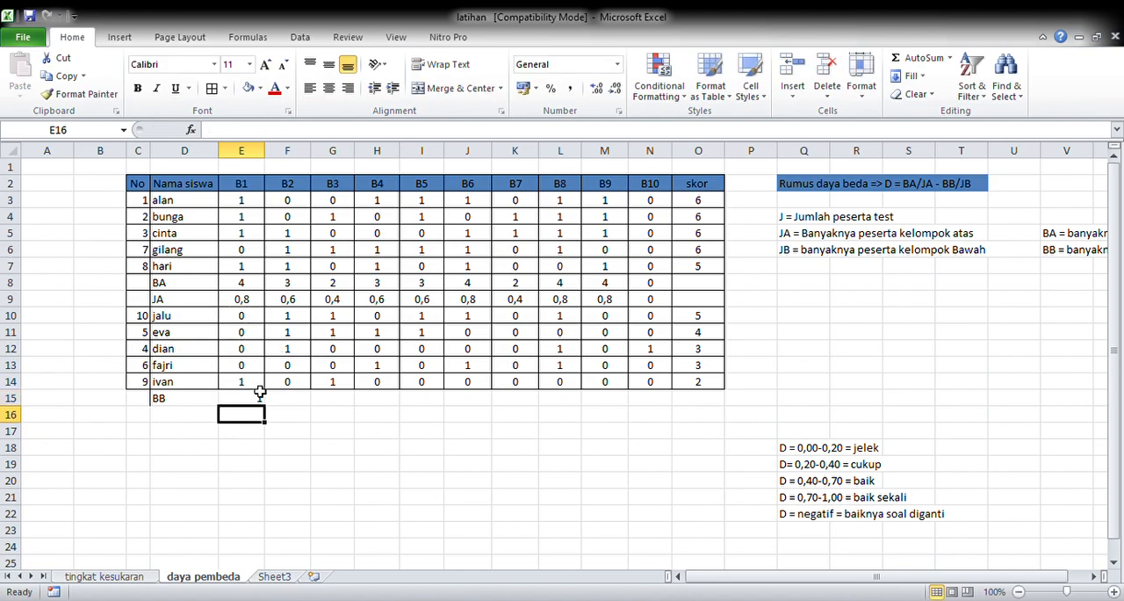
Step: Extend the BB formula from E15 across to N15 and center the row's values
left_click(261, 396)
left_click_drag(267, 405, 663, 414)
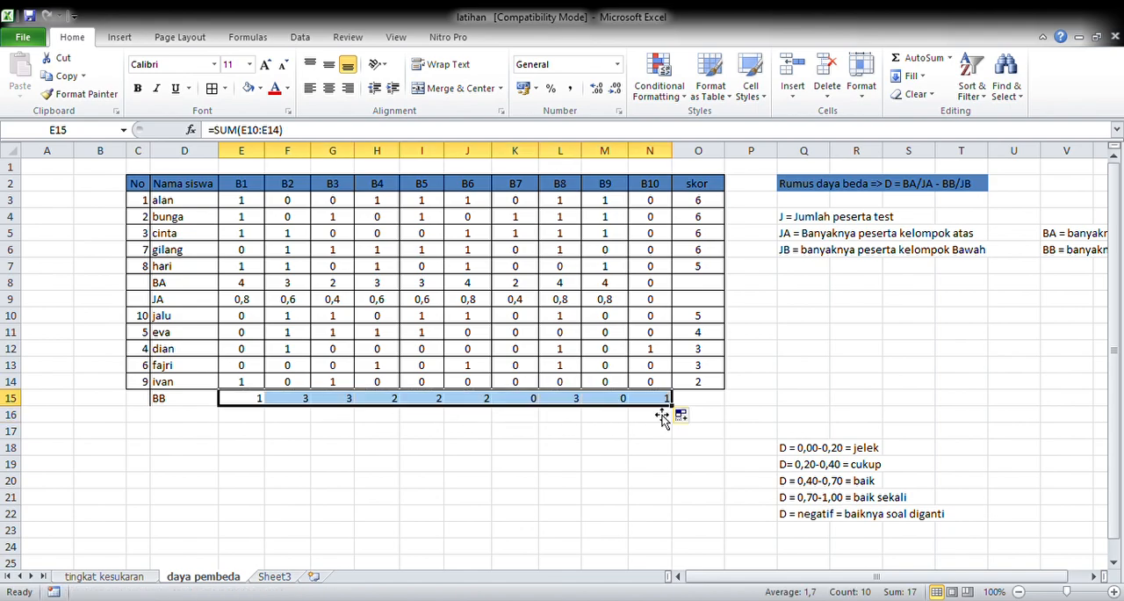
left_click(329, 88)
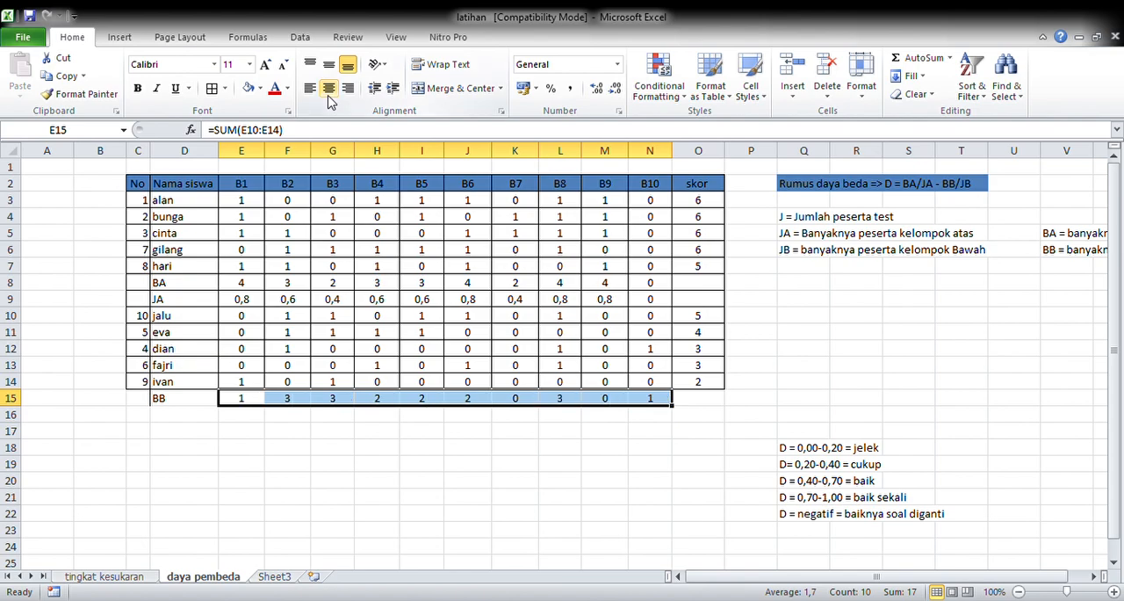
Step: Label D16 "JB" and divide the BB total by 5 in E16 with =E15/5
left_click(194, 417)
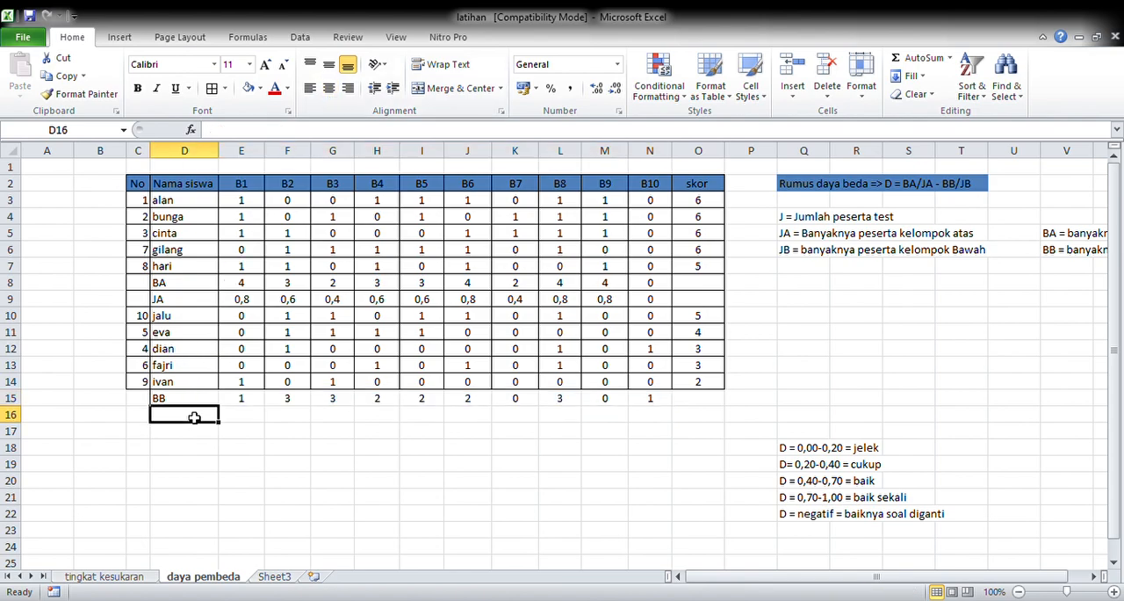
type("JB")
left_click(249, 417)
type("=")
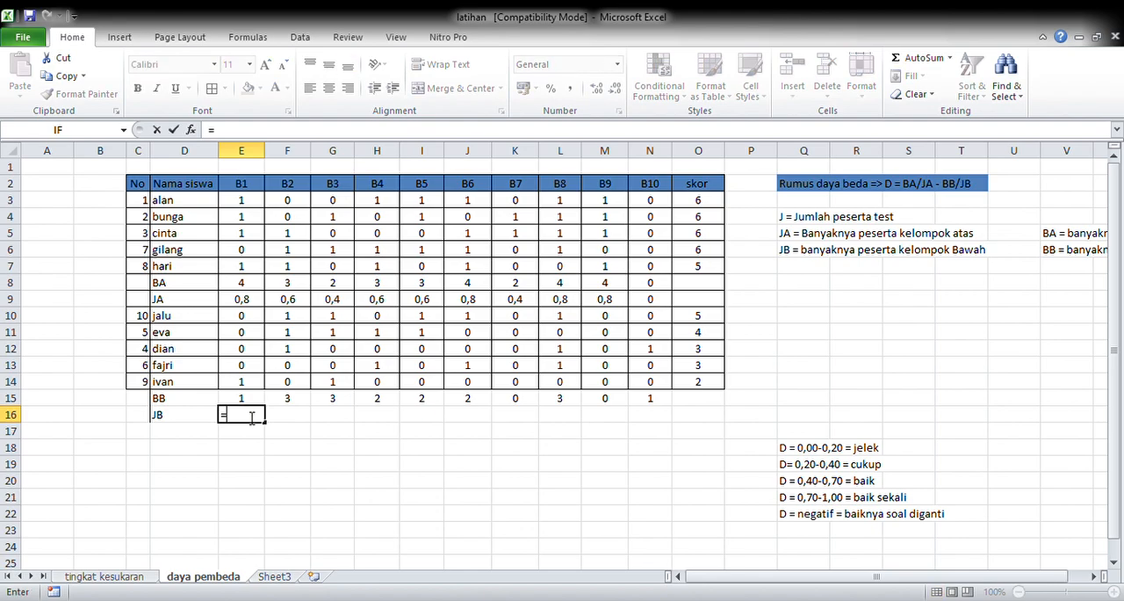
left_click(254, 401)
type("/")
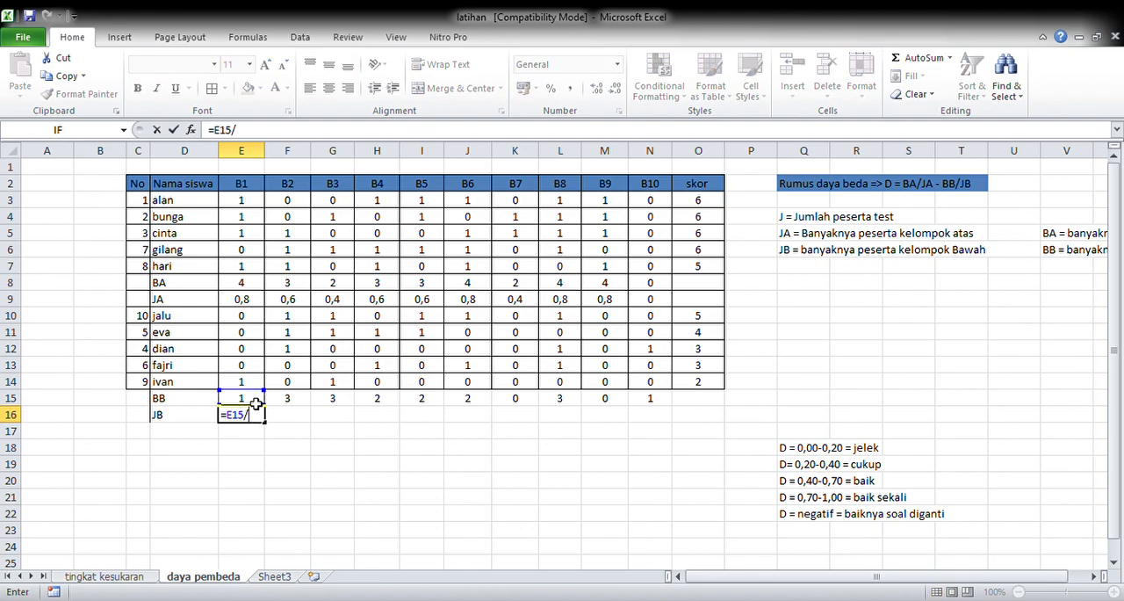
type("5")
key("Return")
Step: Extend the JB formula from E16 across to N16 and center the row's values
left_click(254, 413)
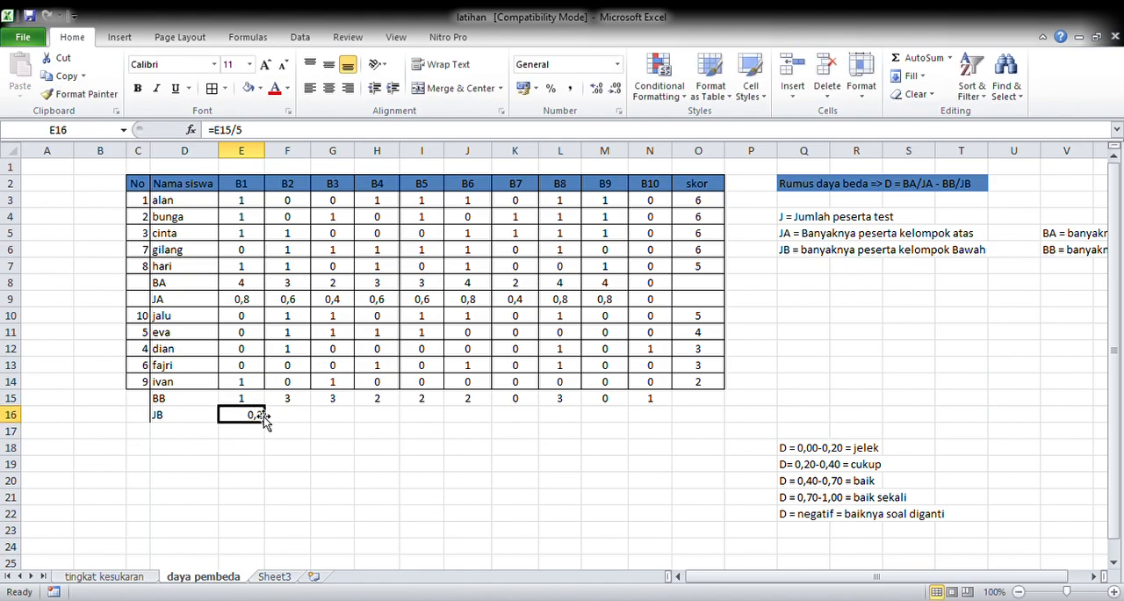
left_click_drag(264, 421, 671, 432)
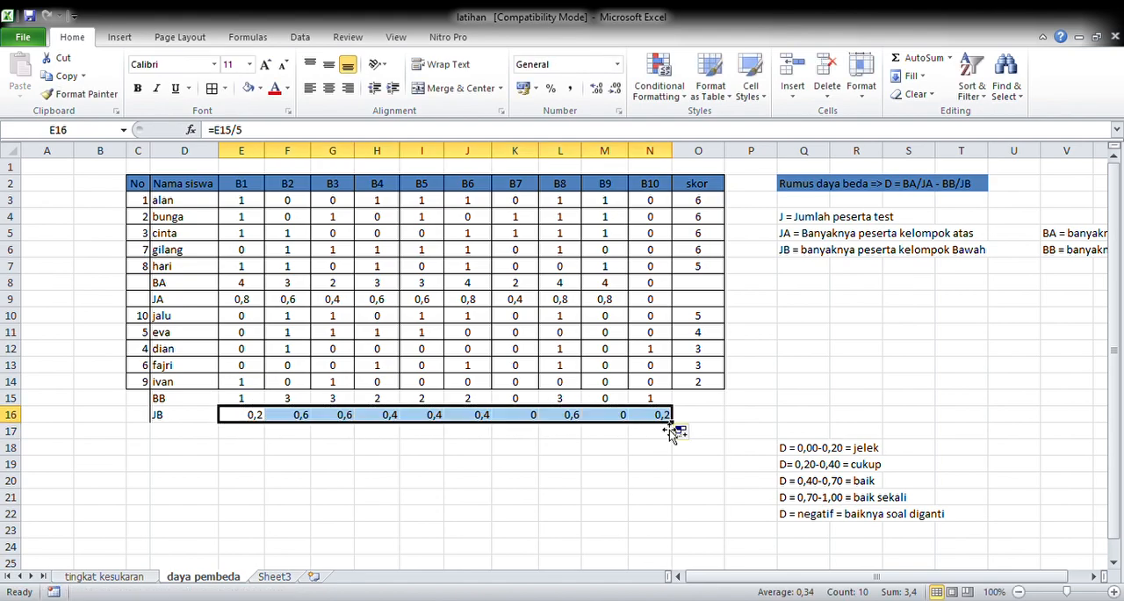
left_click(330, 88)
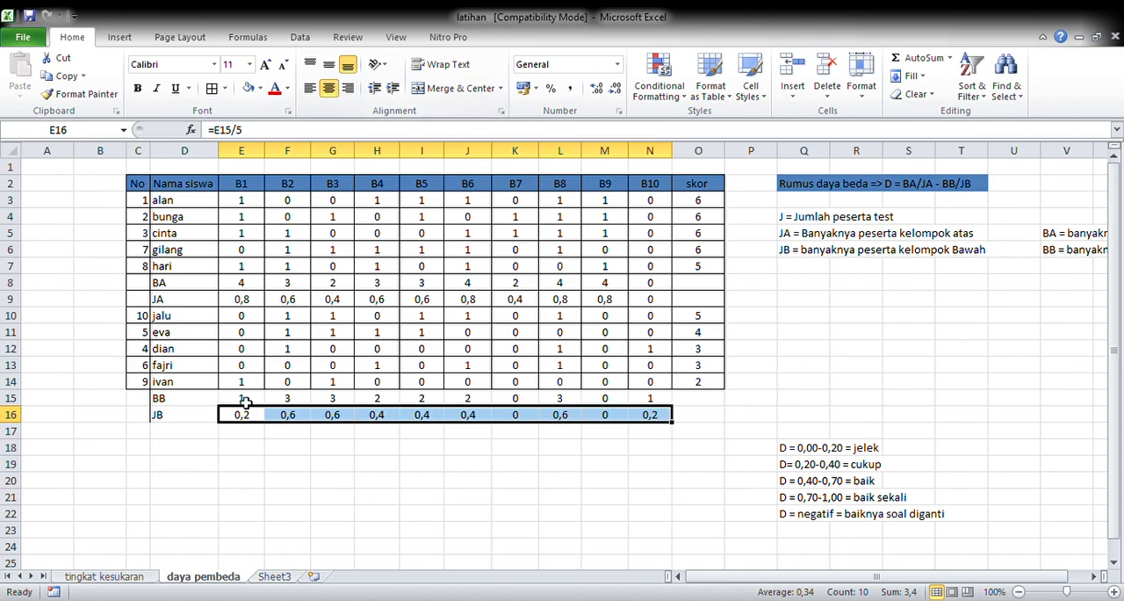
Step: Label D18 "D" and calculate the B1 discrimination index in E18 with =E9-E16
left_click(201, 449)
type("D")
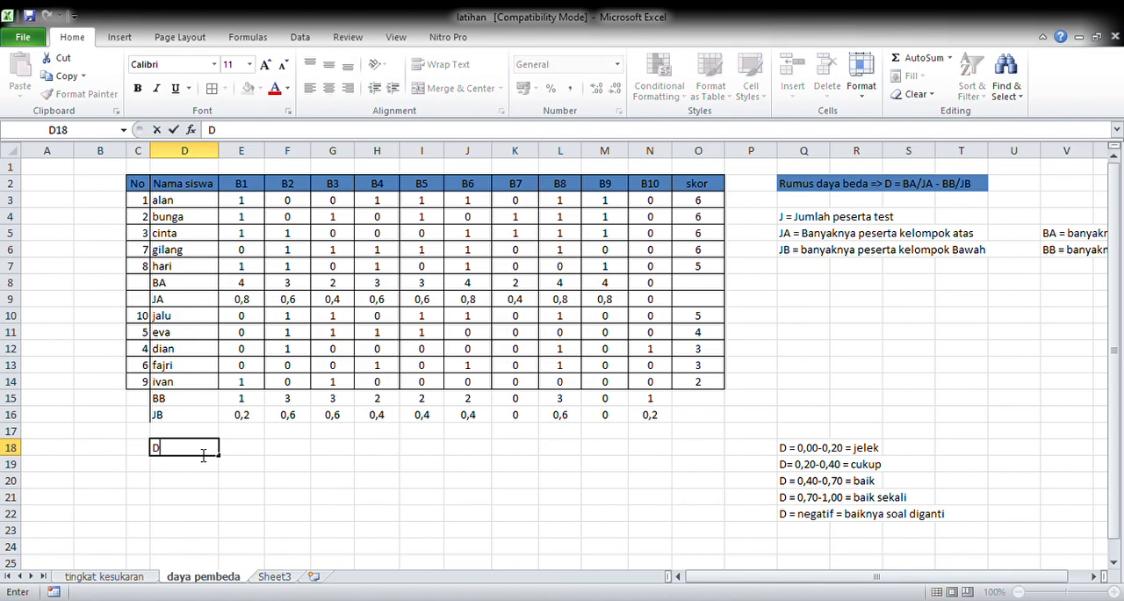
left_click(243, 453)
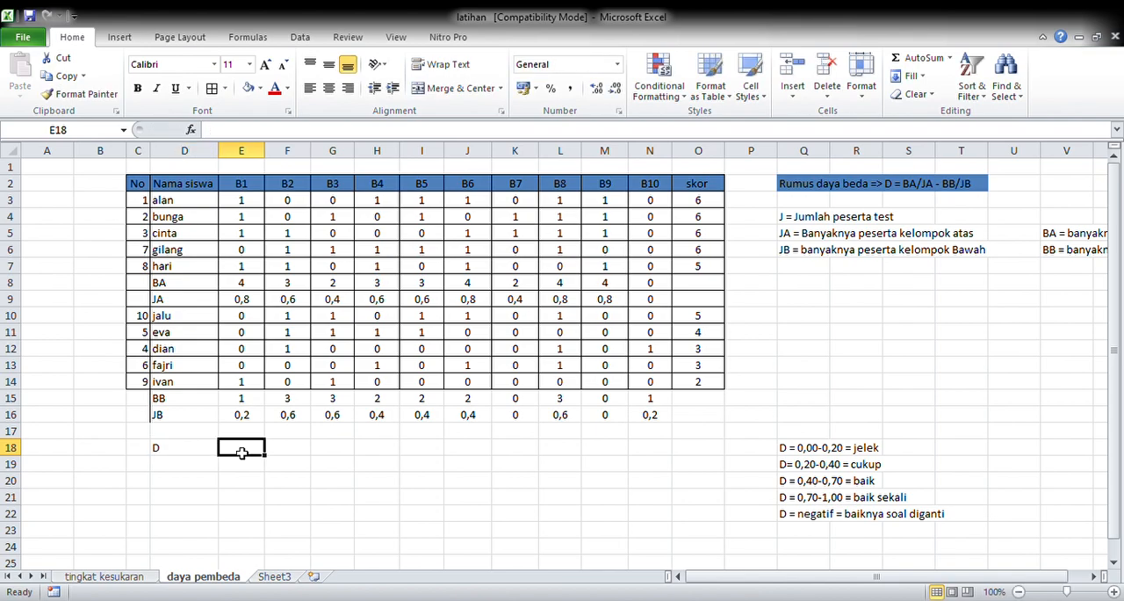
type("=")
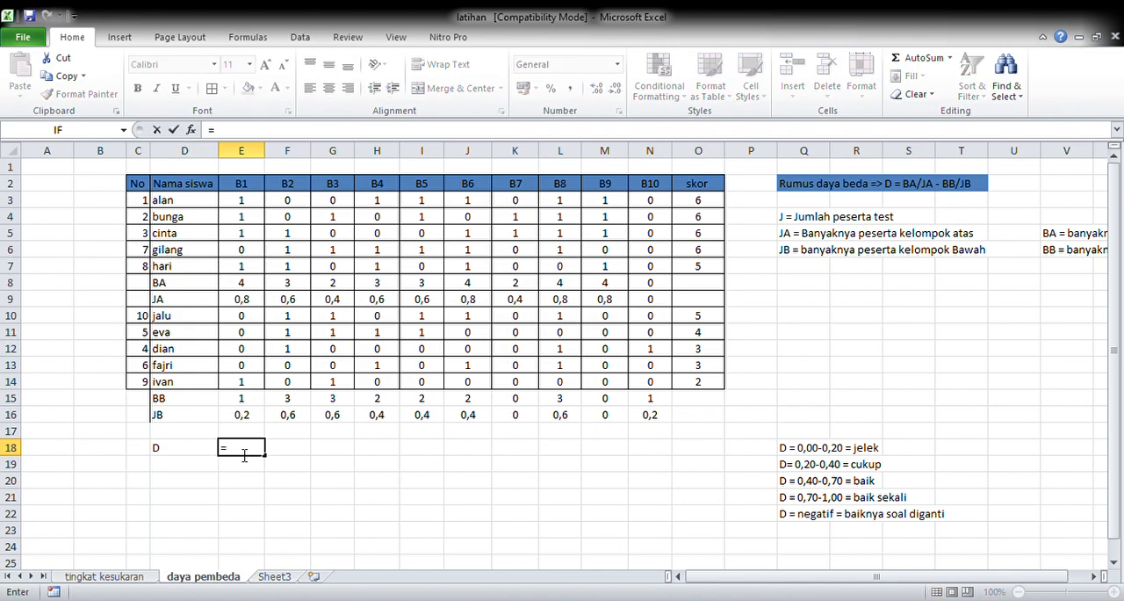
left_click(257, 303)
type("-")
left_click(261, 418)
key("Return")
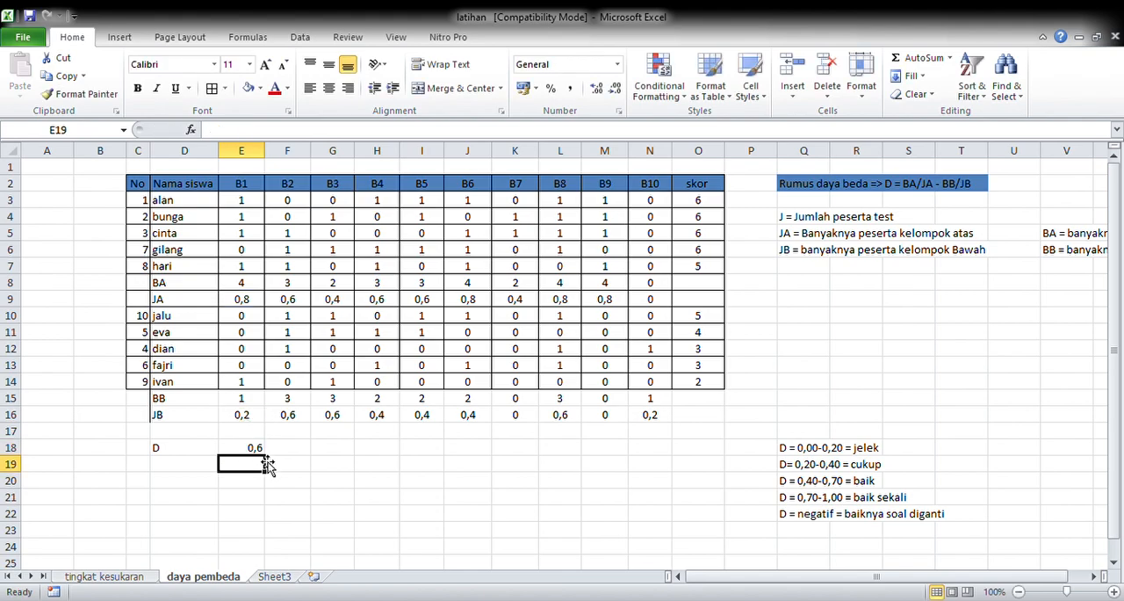
Step: Extend the D formula from E18 across to N18 and center the row's values
left_click(262, 452)
left_click_drag(264, 456, 671, 459)
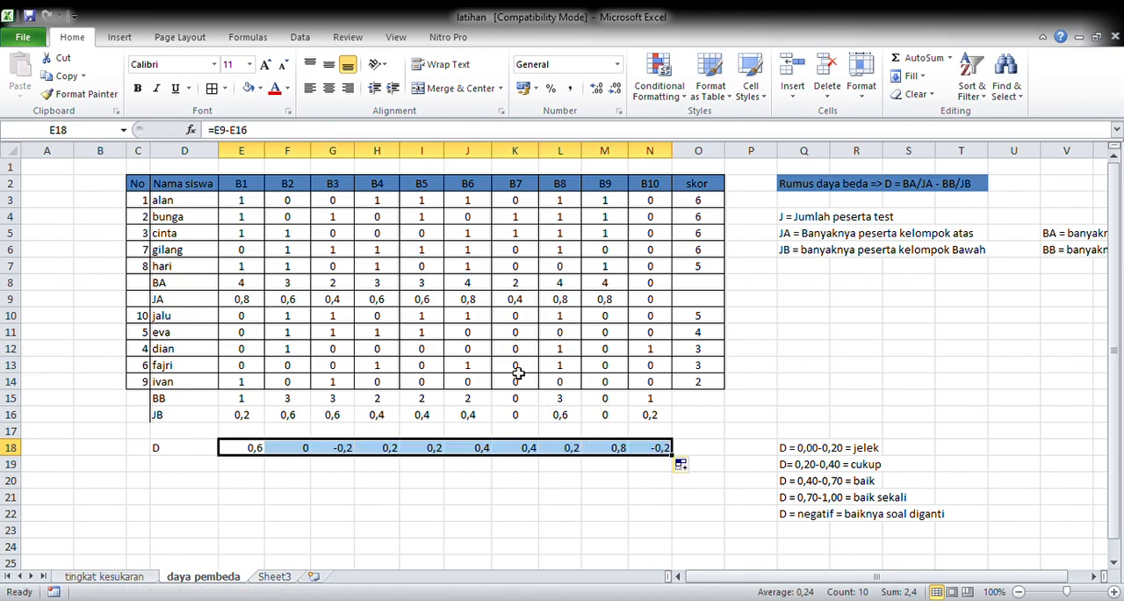
left_click(329, 88)
Step: Label D19 "kriteria" and begin an IF formula in E19 that returns "jelek" when E18<0,20
left_click(195, 465)
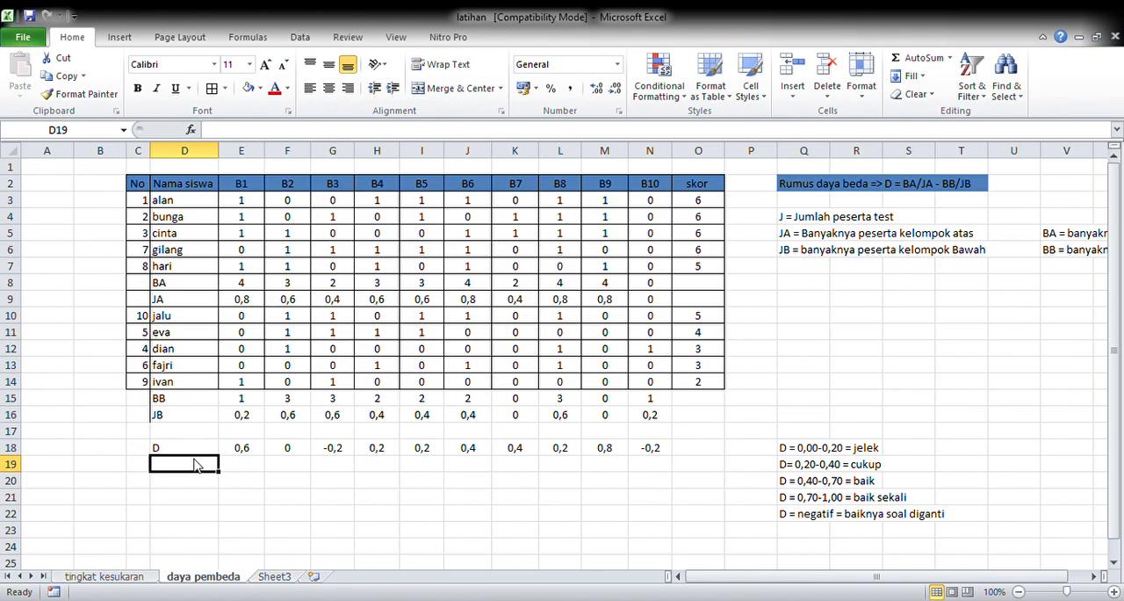
type("krite")
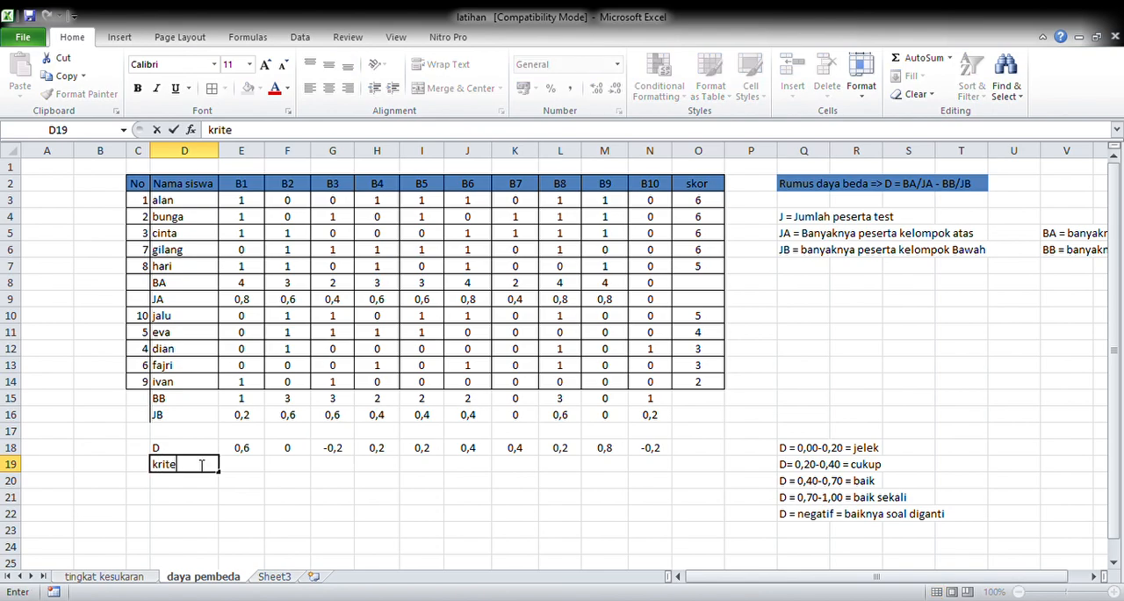
type("ria")
left_click(243, 468)
type("=")
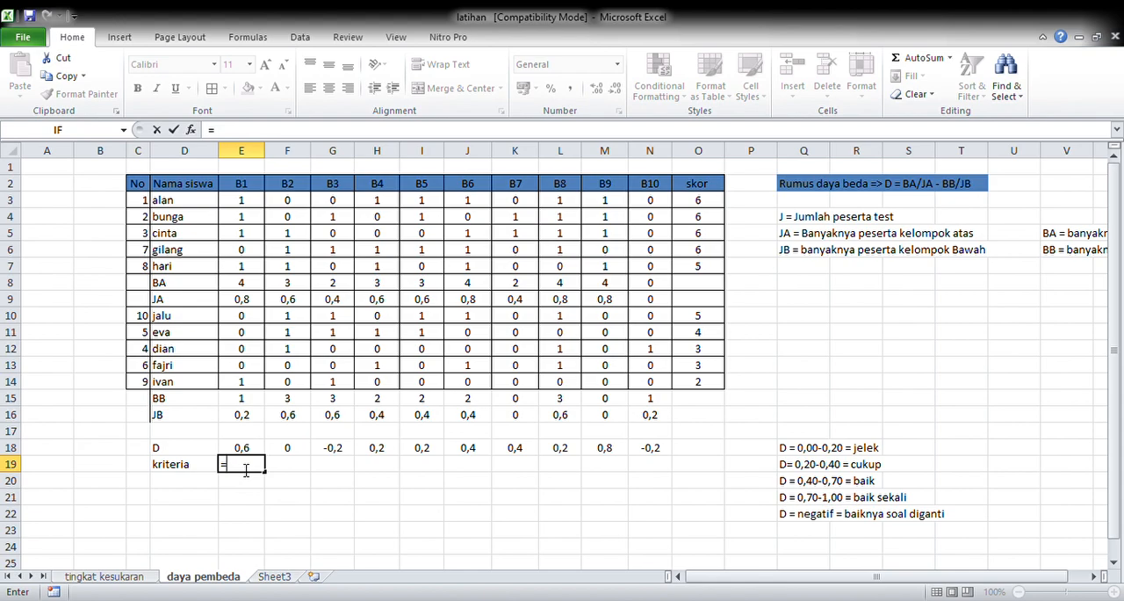
type("if(")
left_click(250, 450)
type("<0,2")
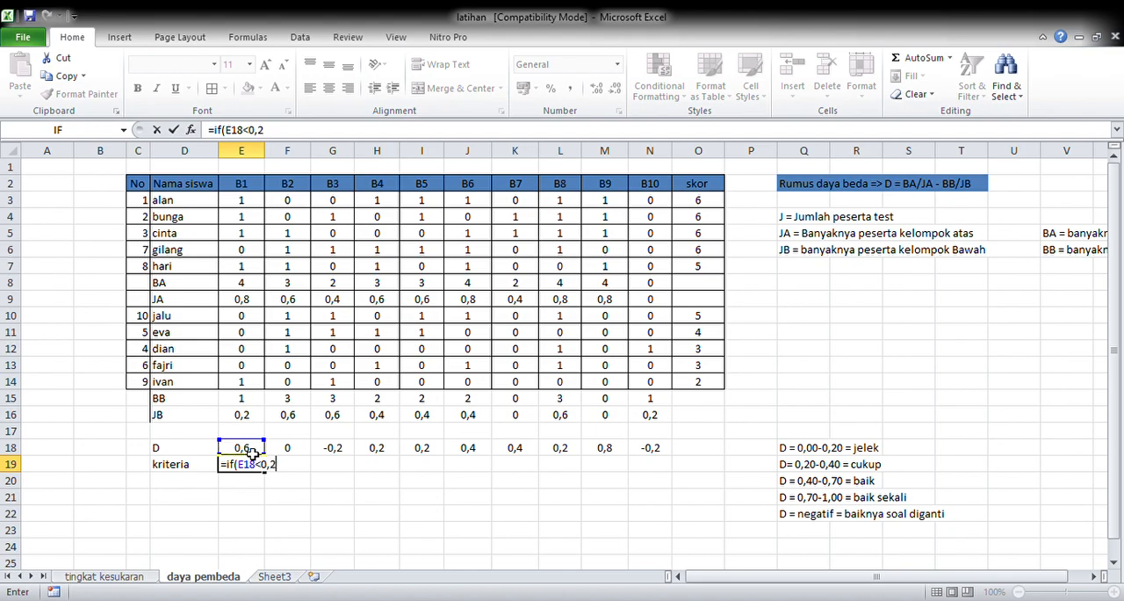
type("0;\"jelek\";")
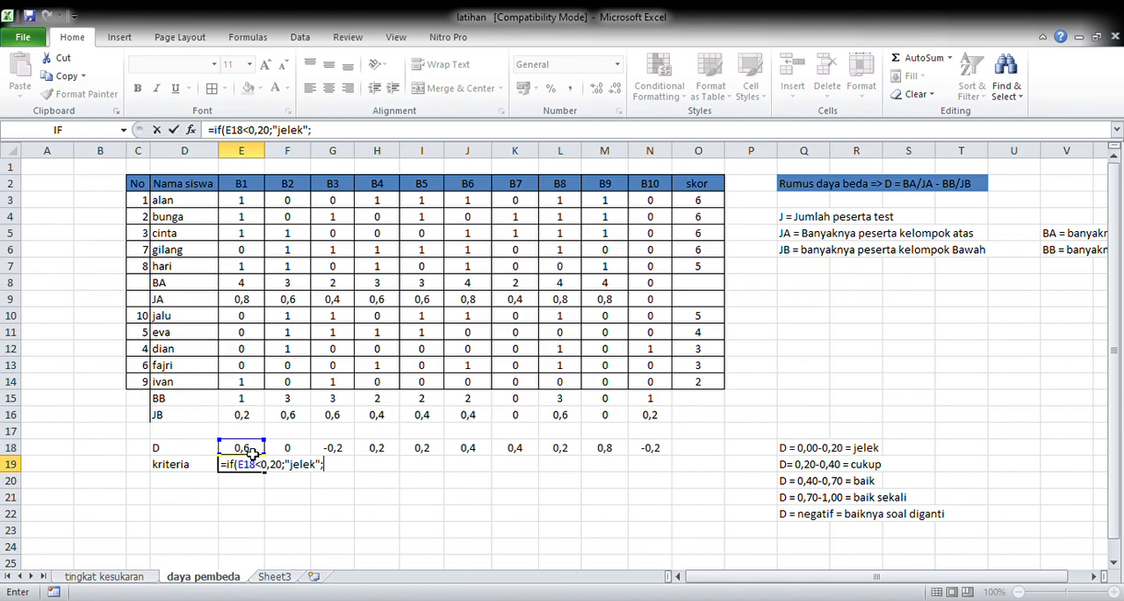
type("if(")
Step: Give the nested IF in E19 the condition E18<0,40 with the result "cukup"
left_click(251, 451)
type("<0,4")
type("0;\"")
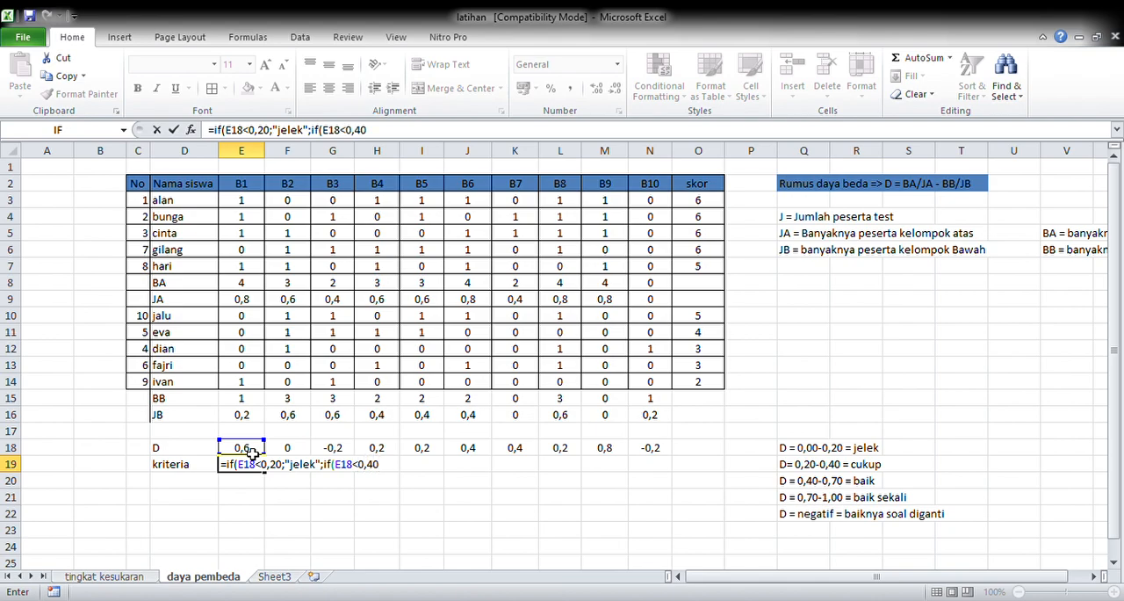
type("cukup\";if(")
Step: Add a nested IF to the E19 formula with the condition E18<0,70 and the result "baik"
left_click(251, 449)
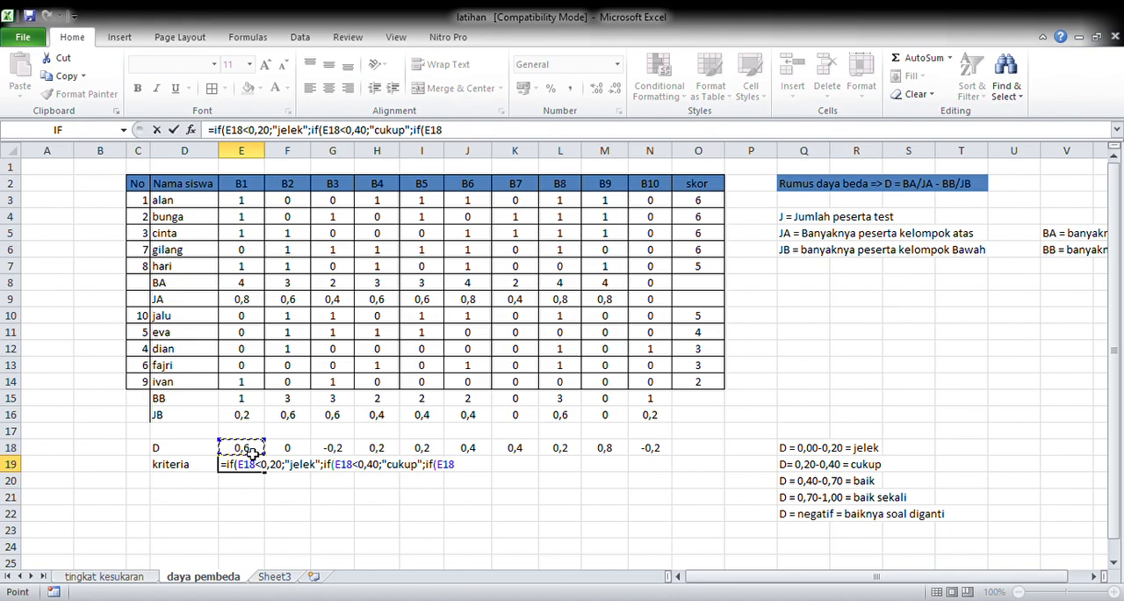
type("<0,70;\"ab")
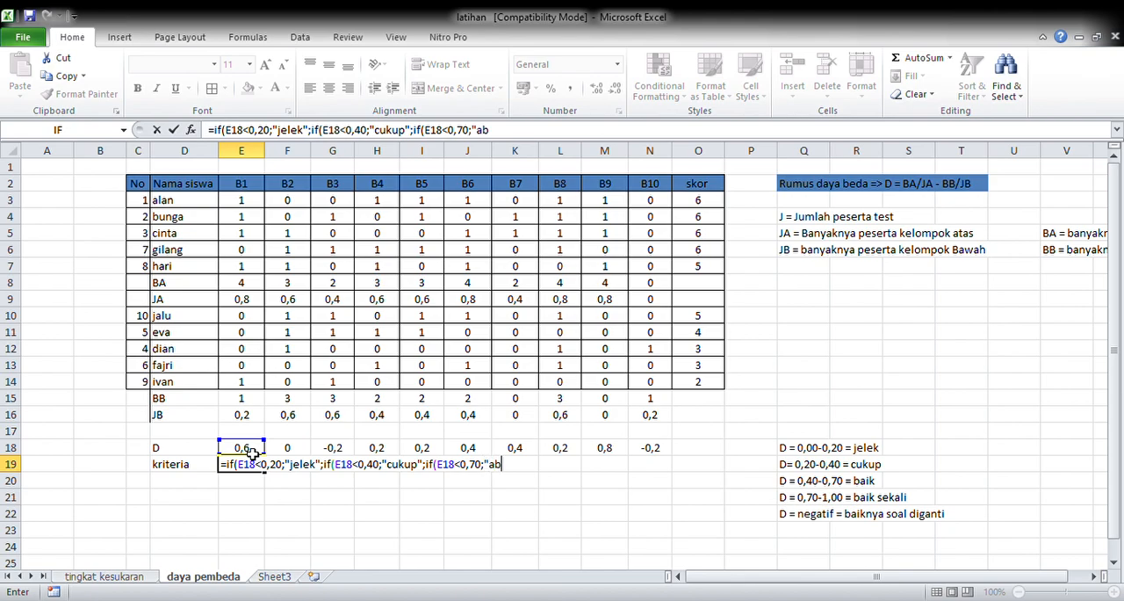
key("BackSpace")
key("BackSpace")
type("baik\";if(")
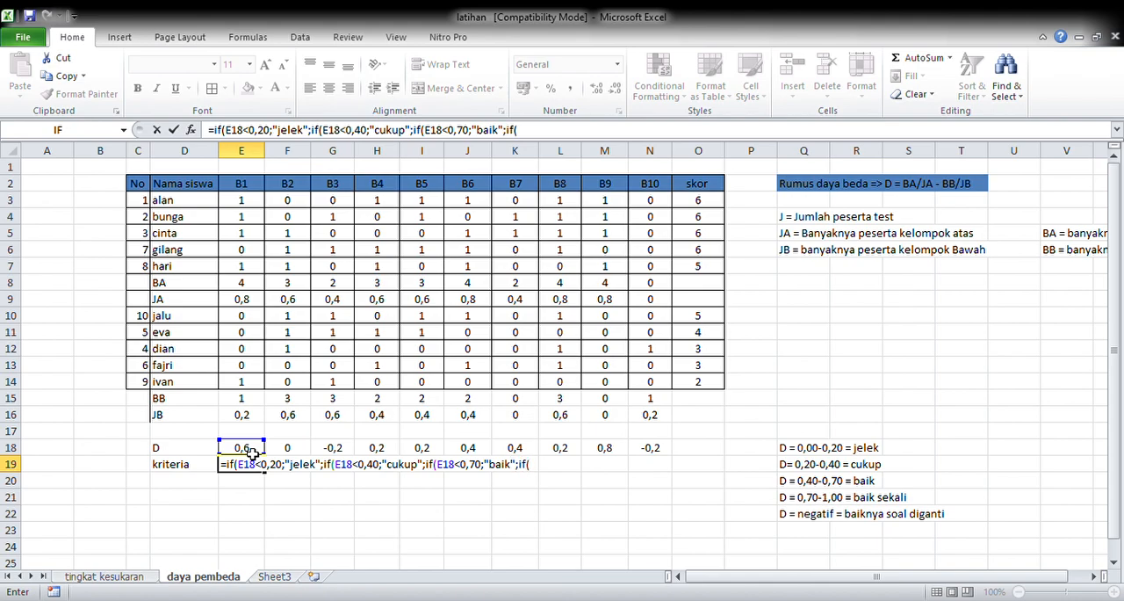
type("E18<1,00")
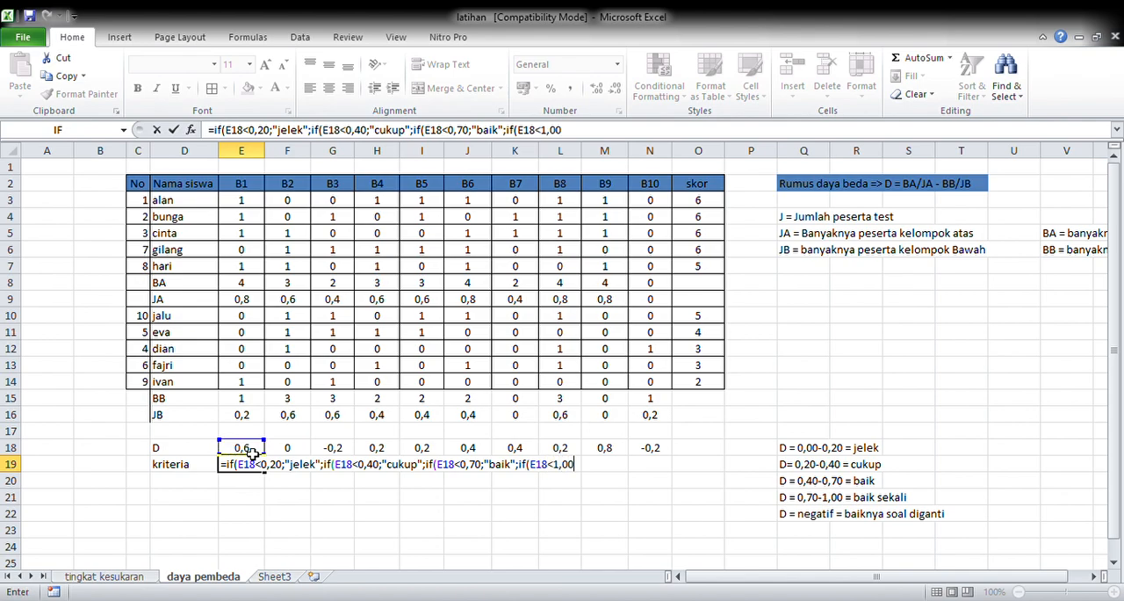
Step: Add a further nested IF in E19 that returns "baik sekali" when E18<1,00
type(";\"")
type("baik se")
type("kali\"")
type(";")
type("if")
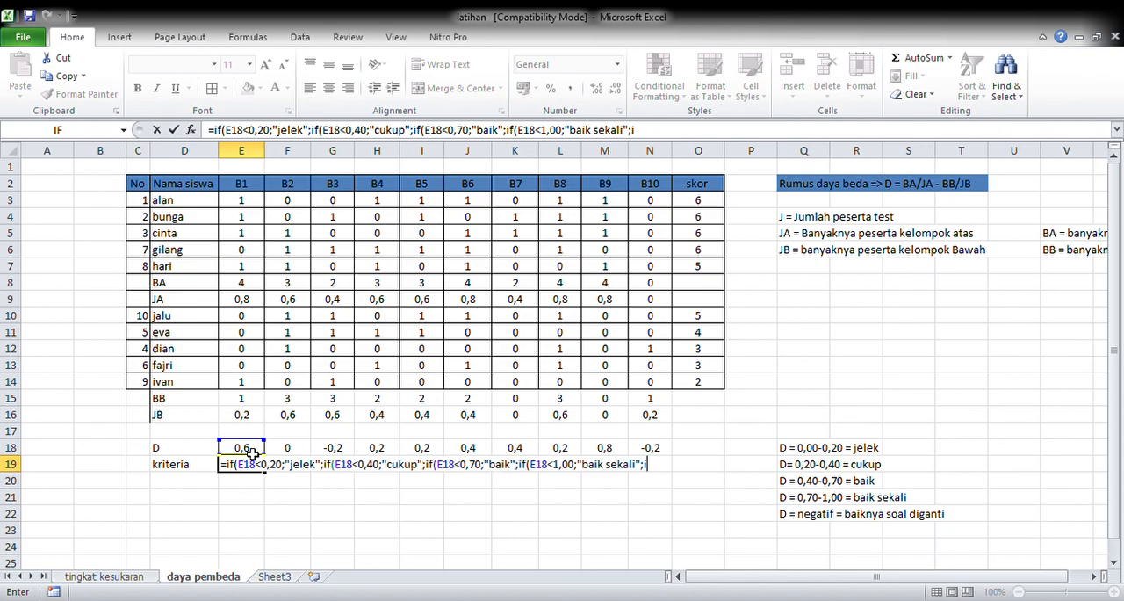
type("(E18>-0,1;\"s")
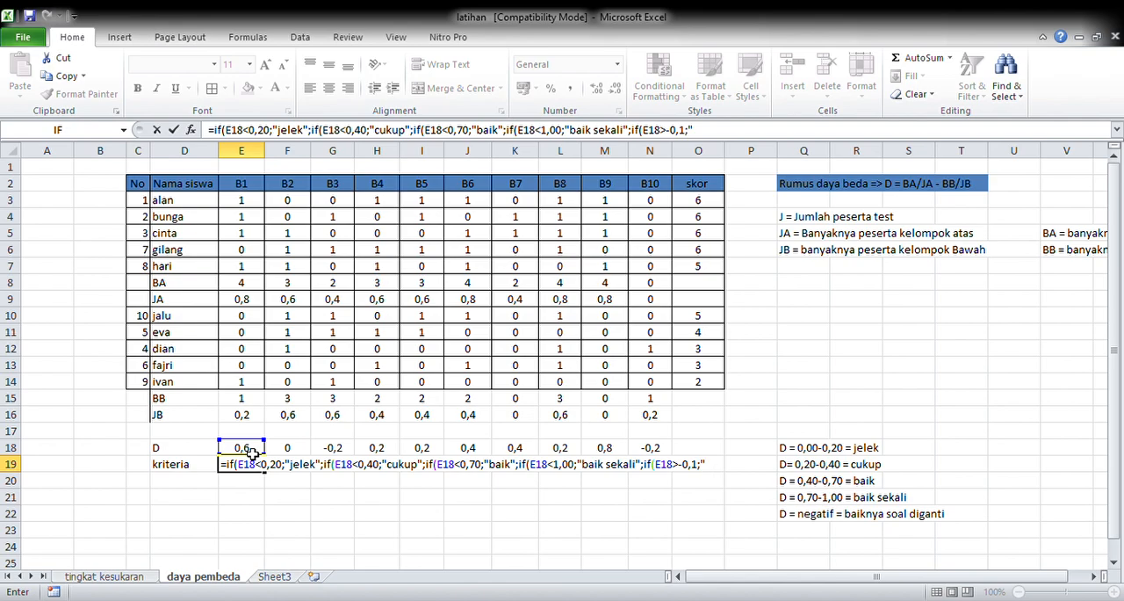
type("oal di gant")
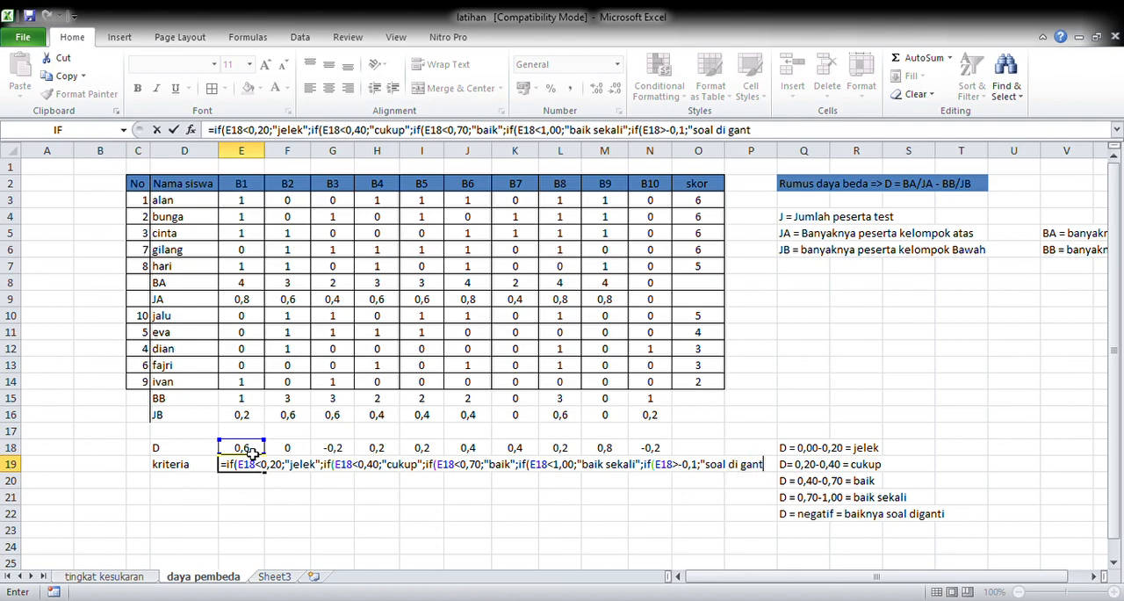
type("i\")))))")
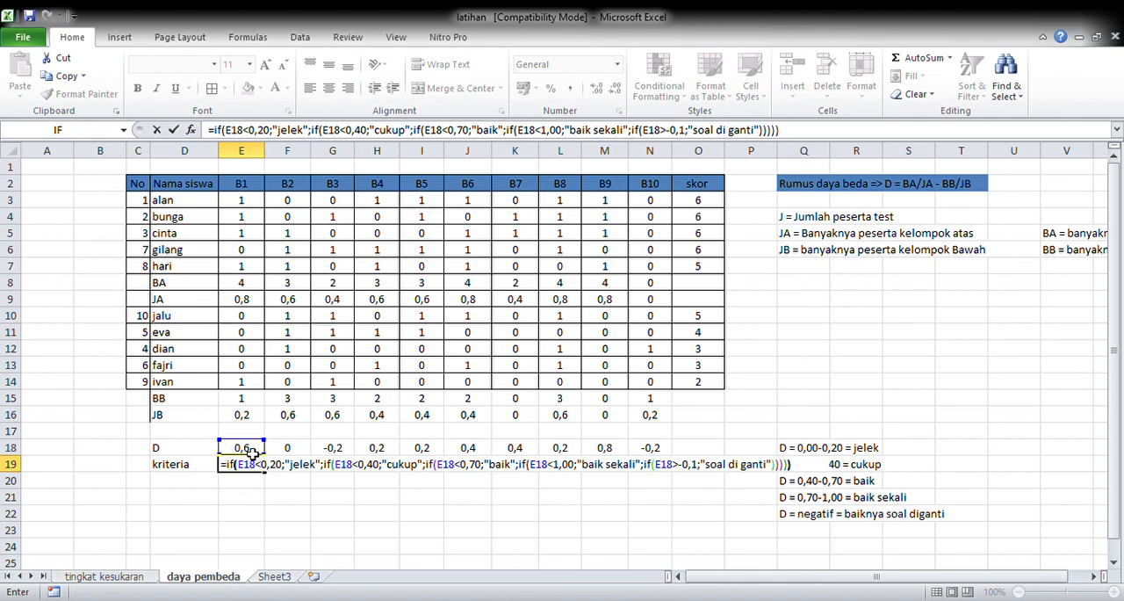
Step: Finish the E19 formula with a last IF that returns "soal di ganti" when E18>-0,1, closing all five IFs
key("Return")
Step: Extend the kriteria formula from E19 across to N19
left_click(251, 463)
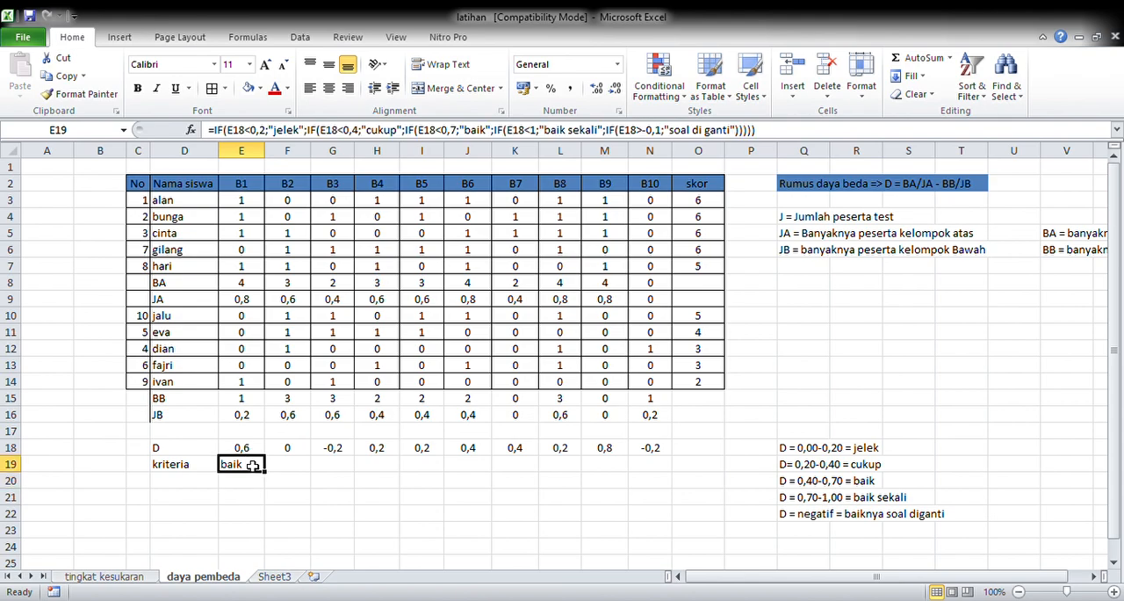
left_click_drag(273, 478, 673, 481)
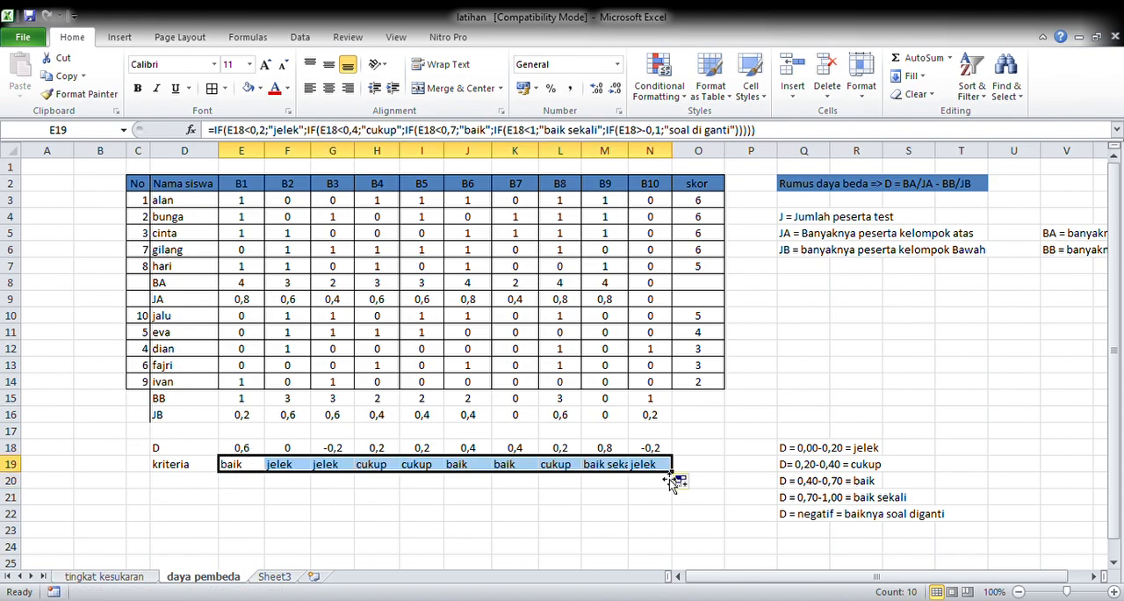
left_click(604, 497)
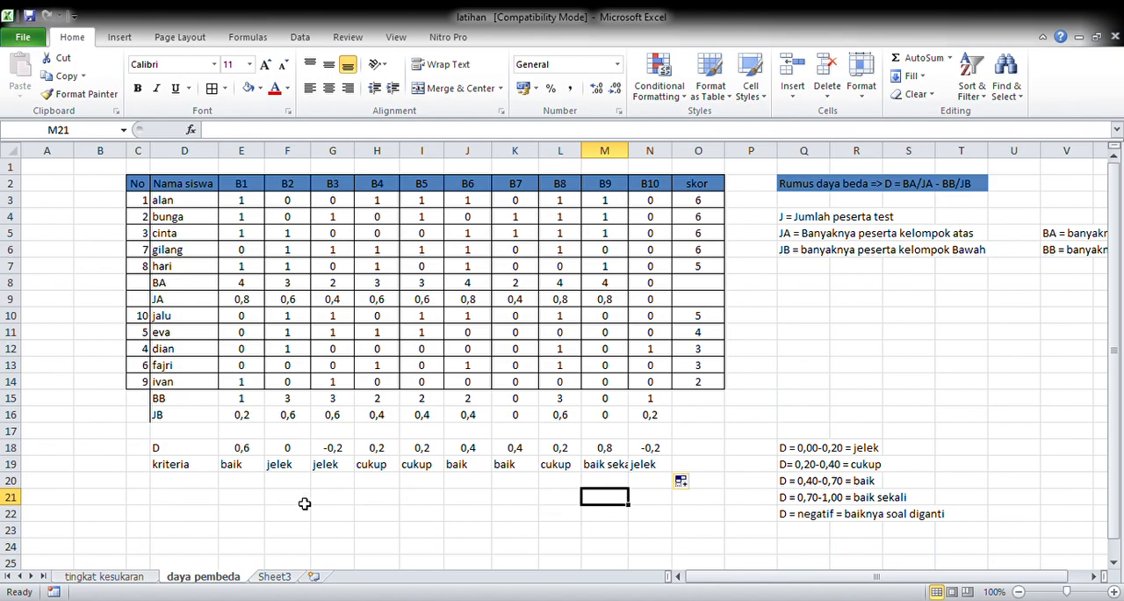
Step: Switch to Sheet3 and clear the broken formula in Q4 under nilai Cronbac's Alfa
left_click(275, 576)
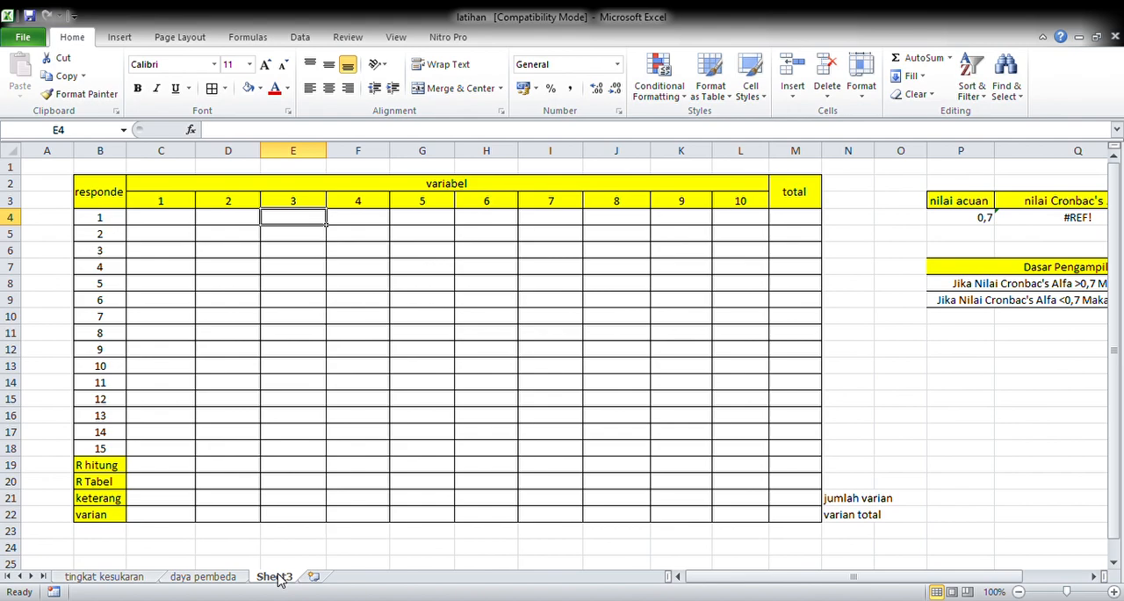
left_click(1038, 226)
key("Delete")
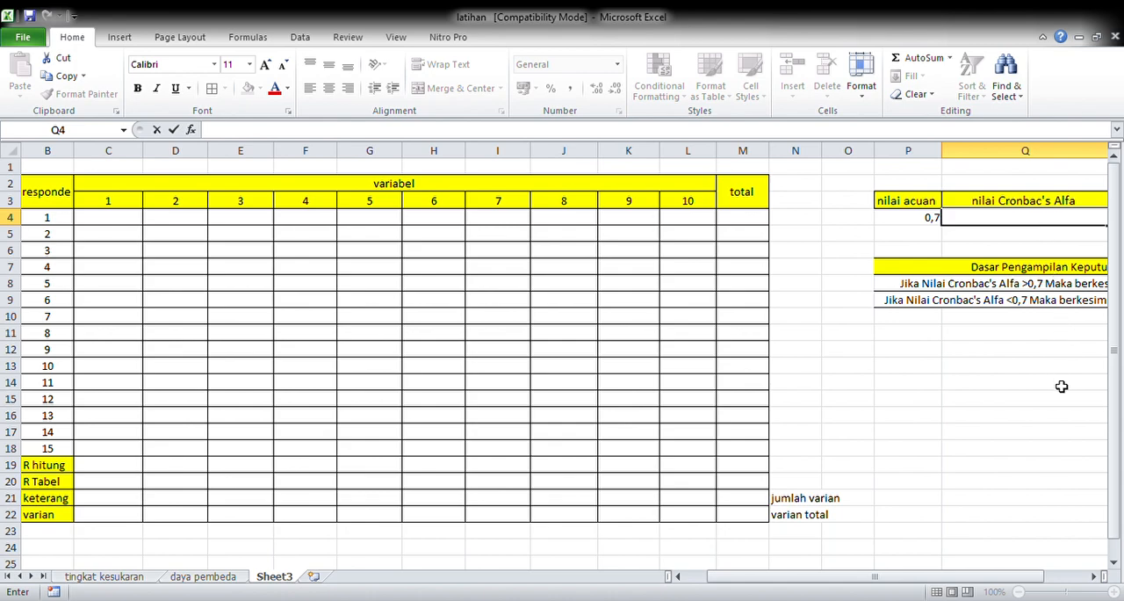
left_click(1060, 385)
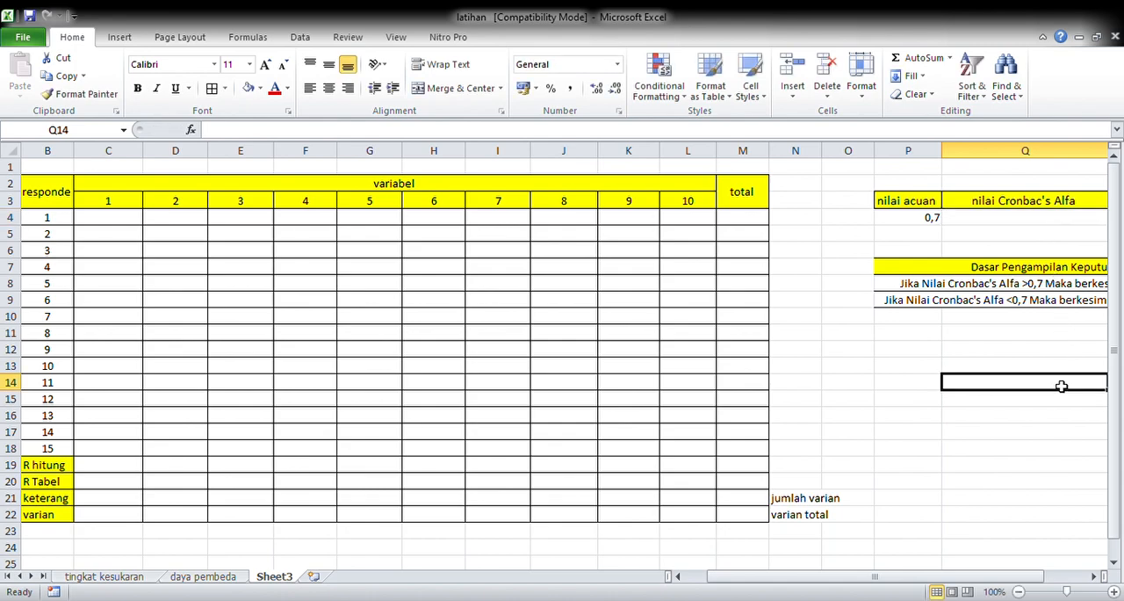
Step: Enter =RANDBETWEEN(3;5) in C4 and extend it over the whole response grid C4:L18
left_click(678, 576)
left_click(167, 218)
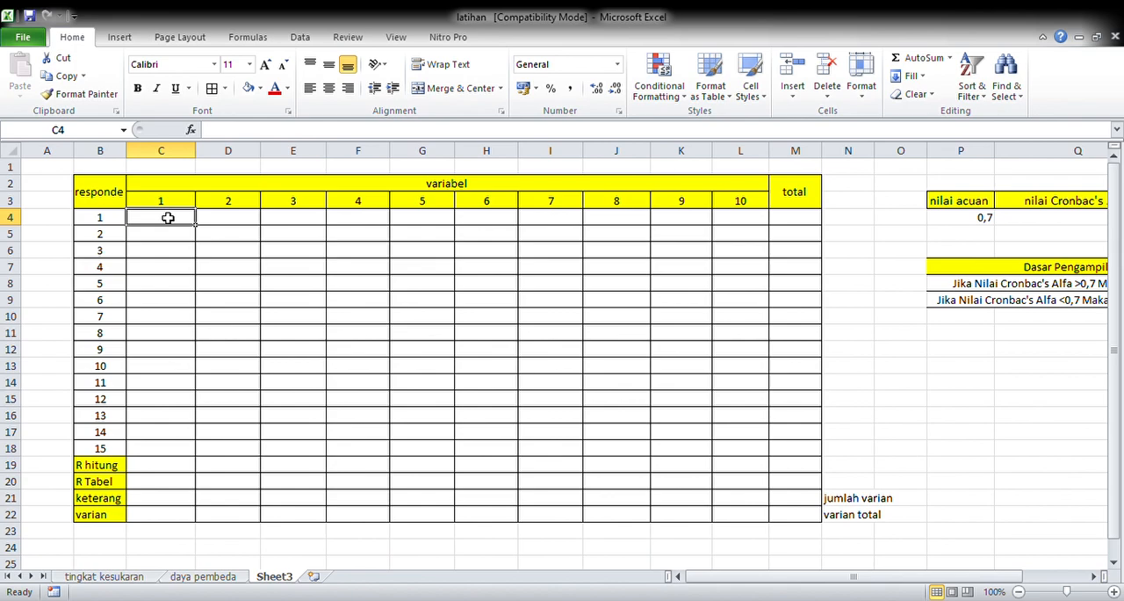
type("=")
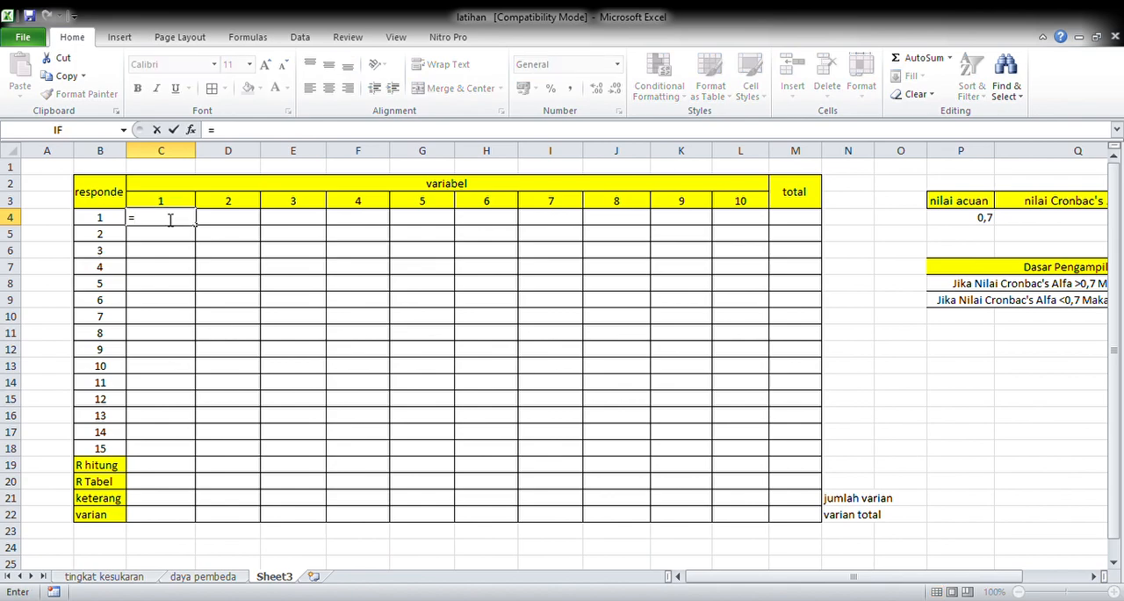
type("rANDBETWEEN(")
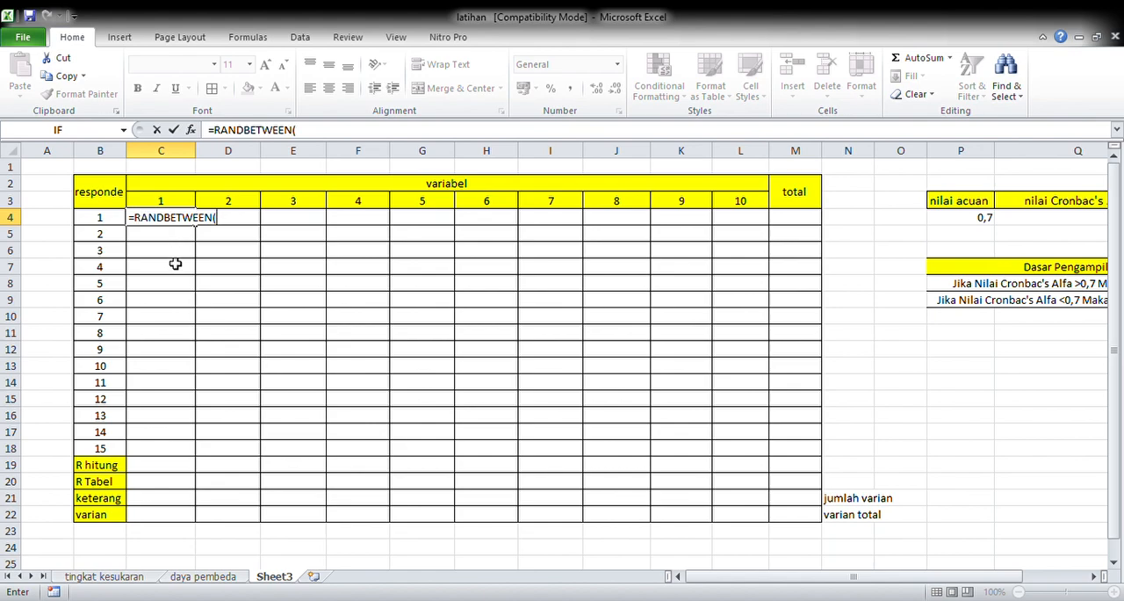
type("3;5")
key("Return")
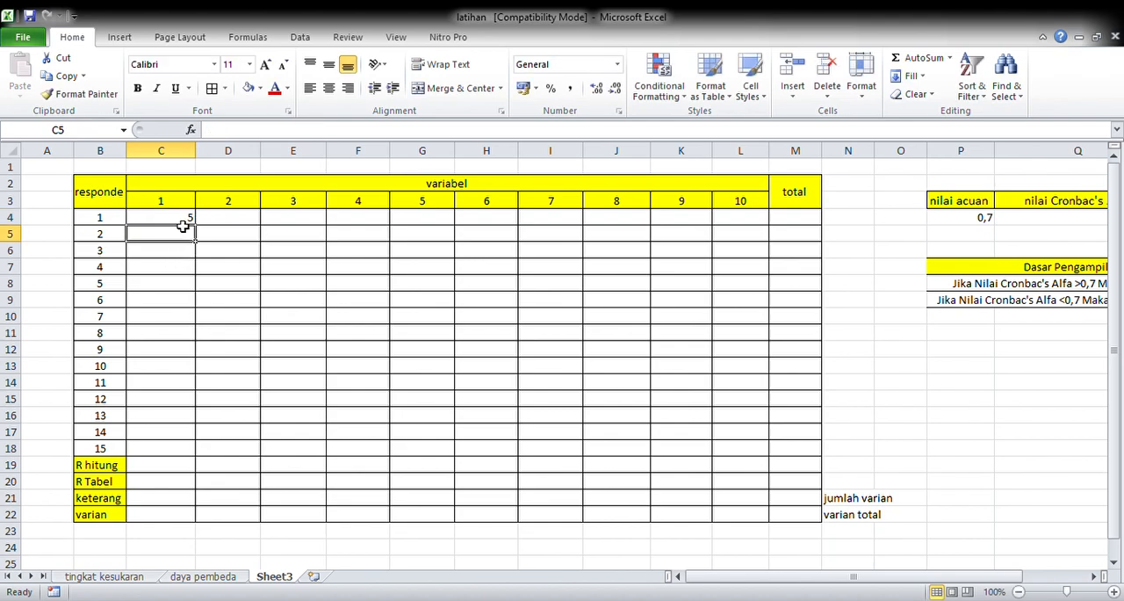
left_click(184, 221)
left_click_drag(194, 225, 765, 453)
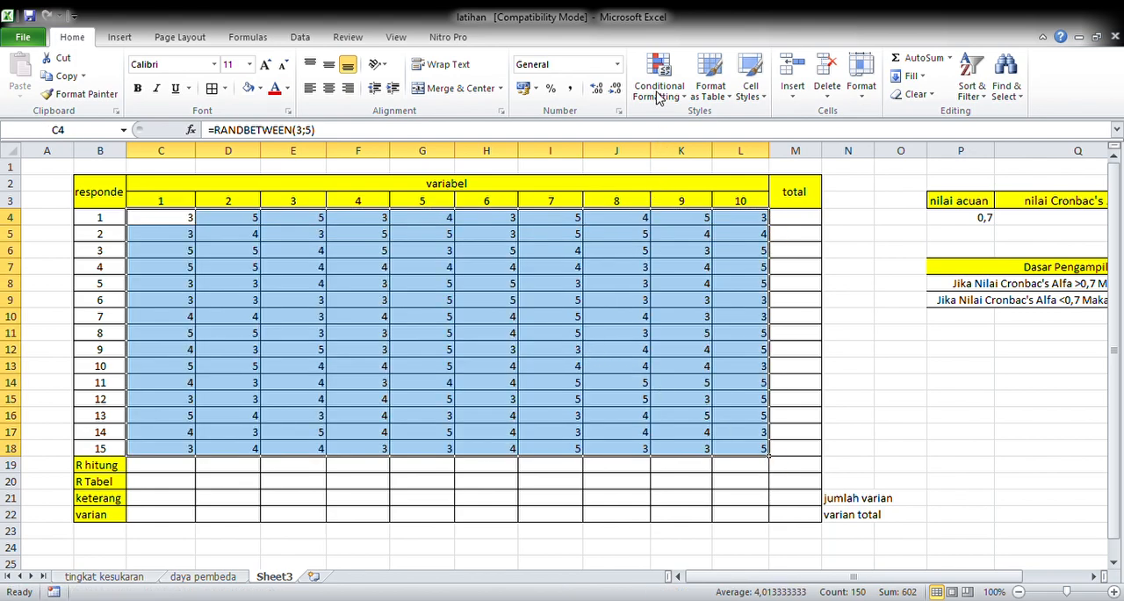
Step: Convert the random scores in C4:L18 to fixed values and center them
key("ctrl+c")
left_click(20, 94)
left_click(22, 202)
left_click(328, 88)
key("Escape")
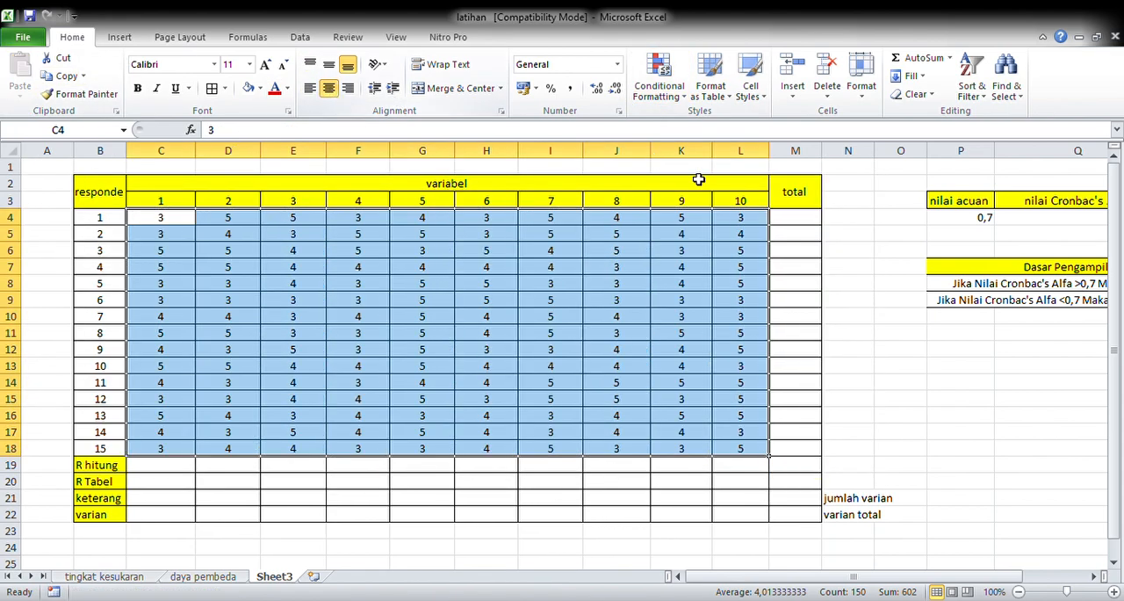
Step: Calculate respondent 1's total in M4 as the sum of C4:L4
left_click(816, 221)
type("=")
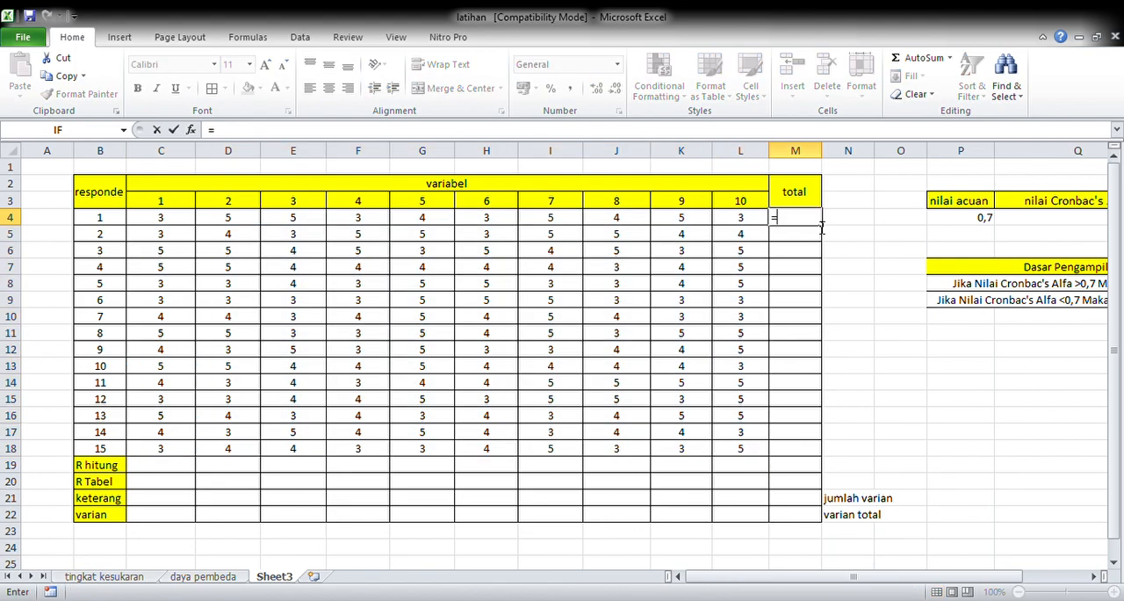
type("sum(")
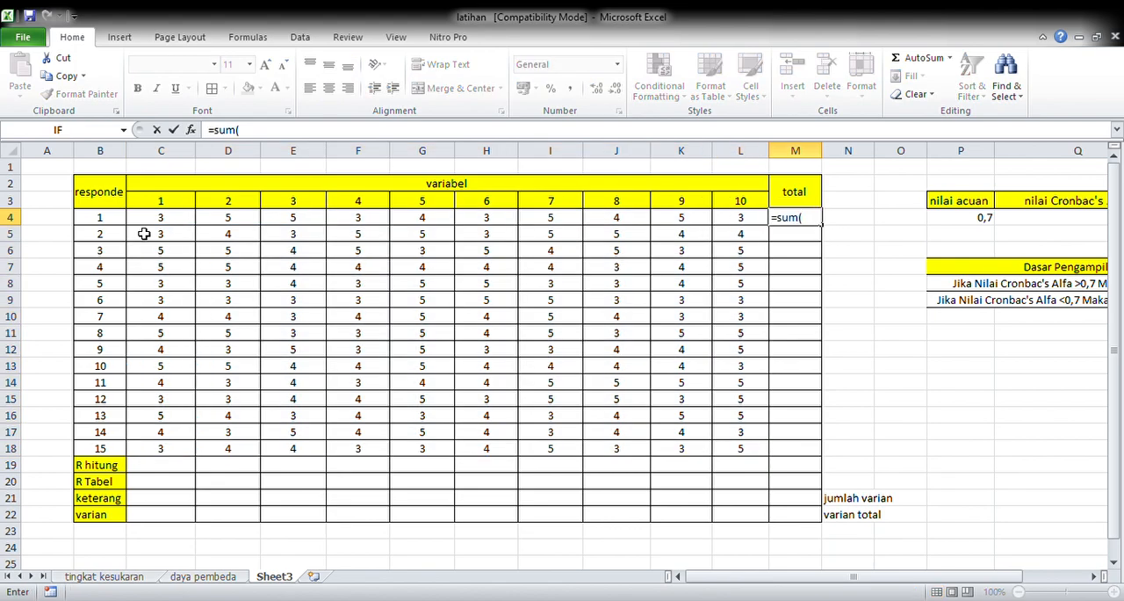
left_click_drag(176, 219, 745, 217)
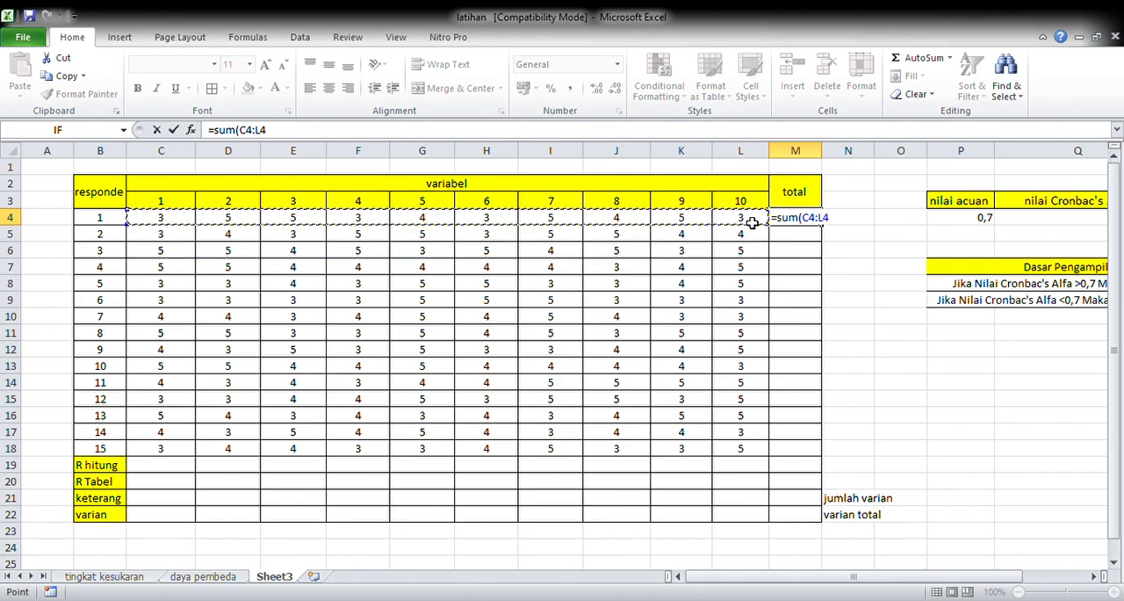
key("Return")
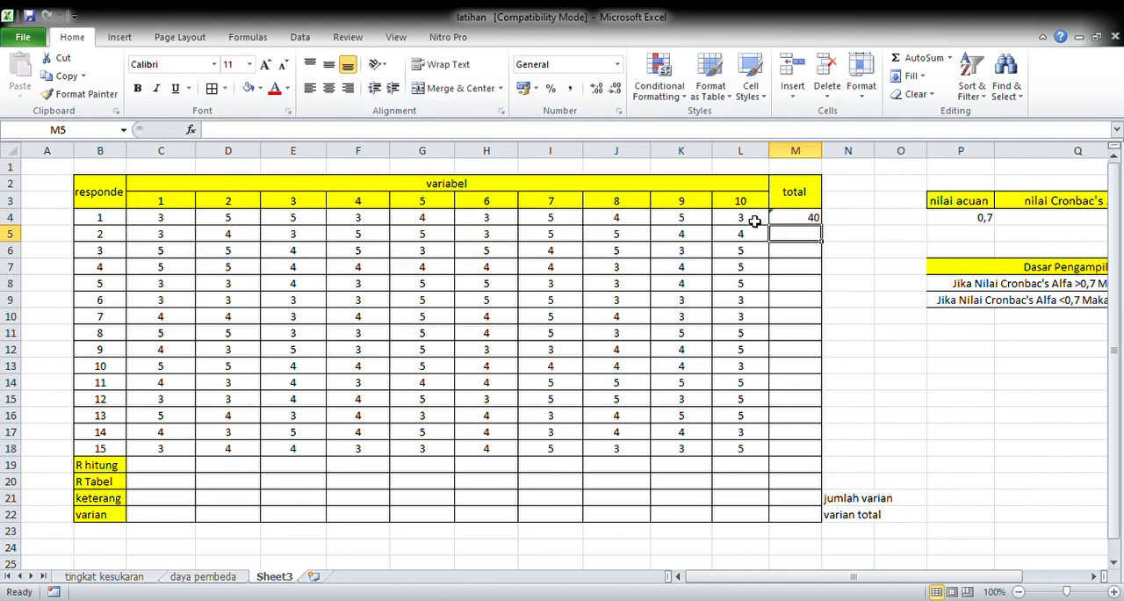
Step: Extend the total formula from M4 down to M18 and center the totals
left_click(814, 217)
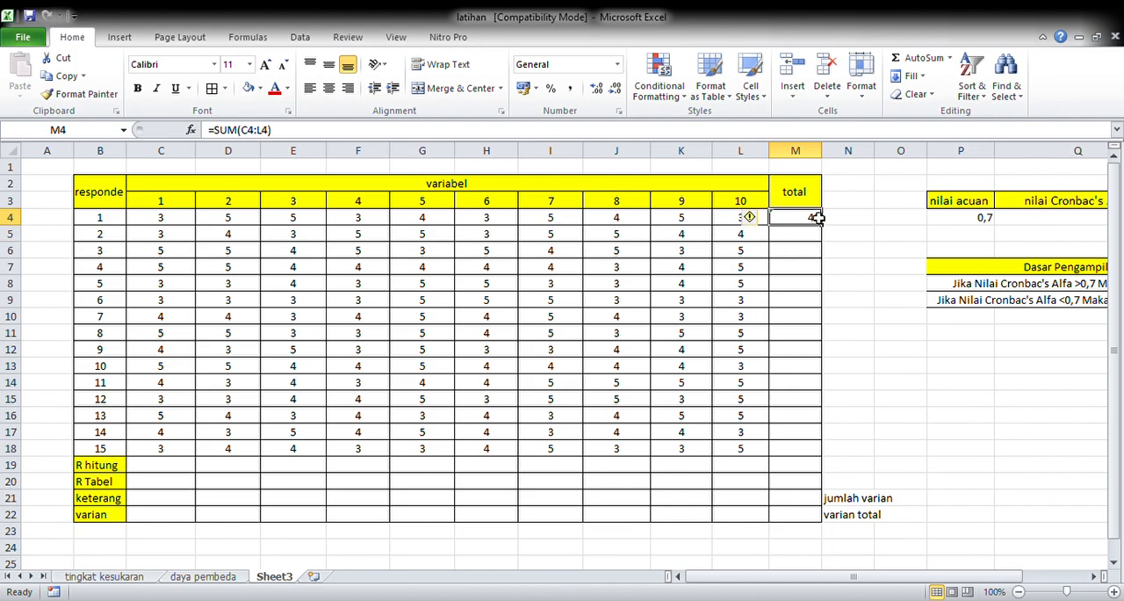
left_click_drag(822, 227, 806, 459)
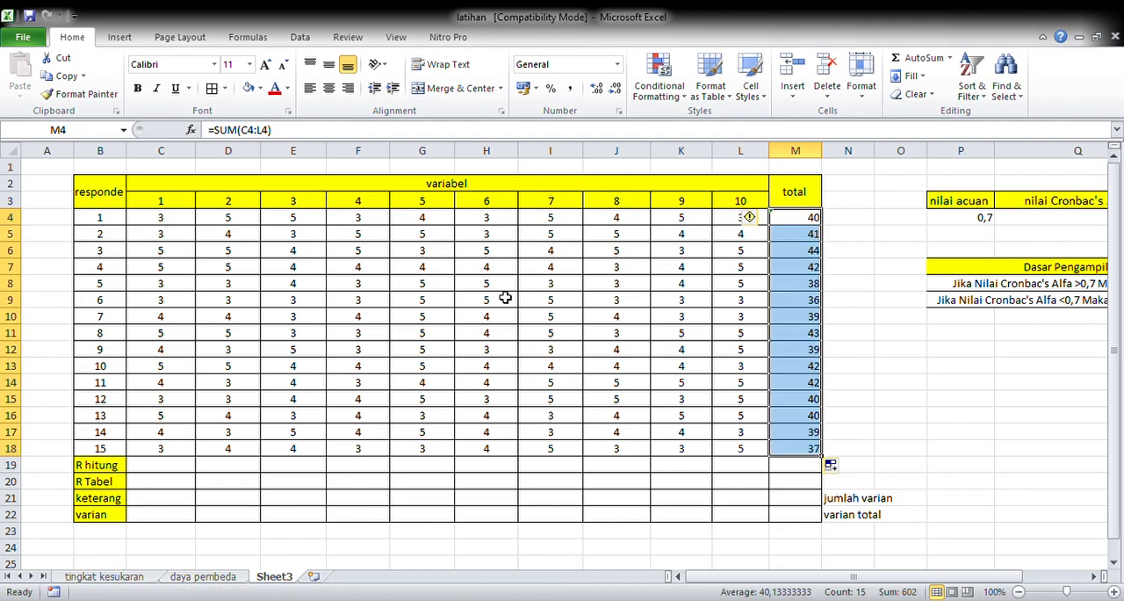
left_click(328, 87)
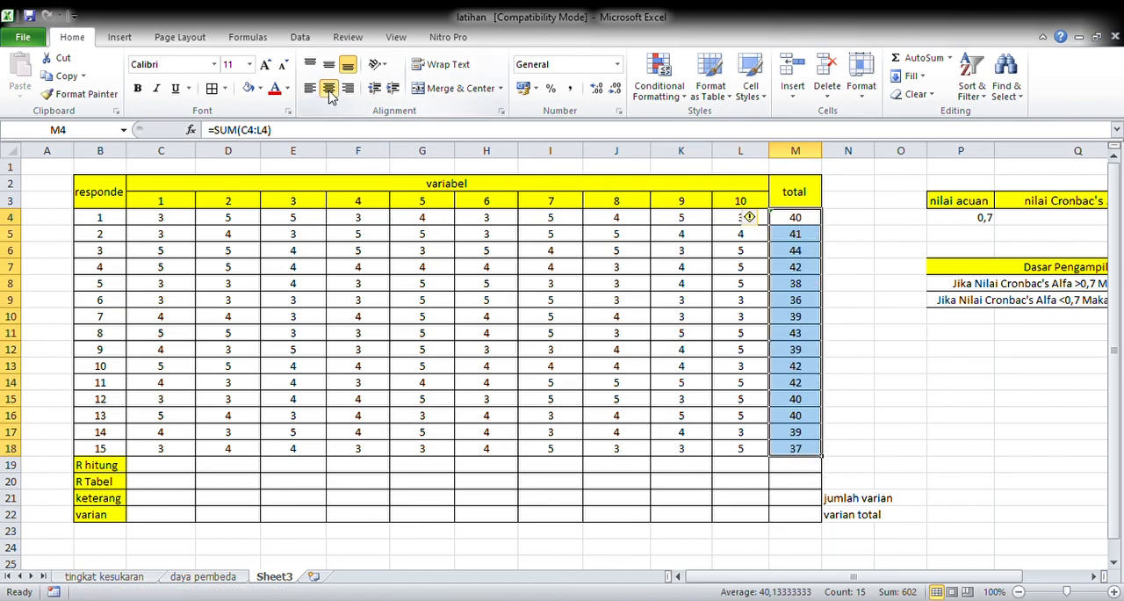
Step: Begin a CORREL formula in the R hitung cell C19 with the absolute range $C$4:$C$18 as its first array
left_click(186, 466)
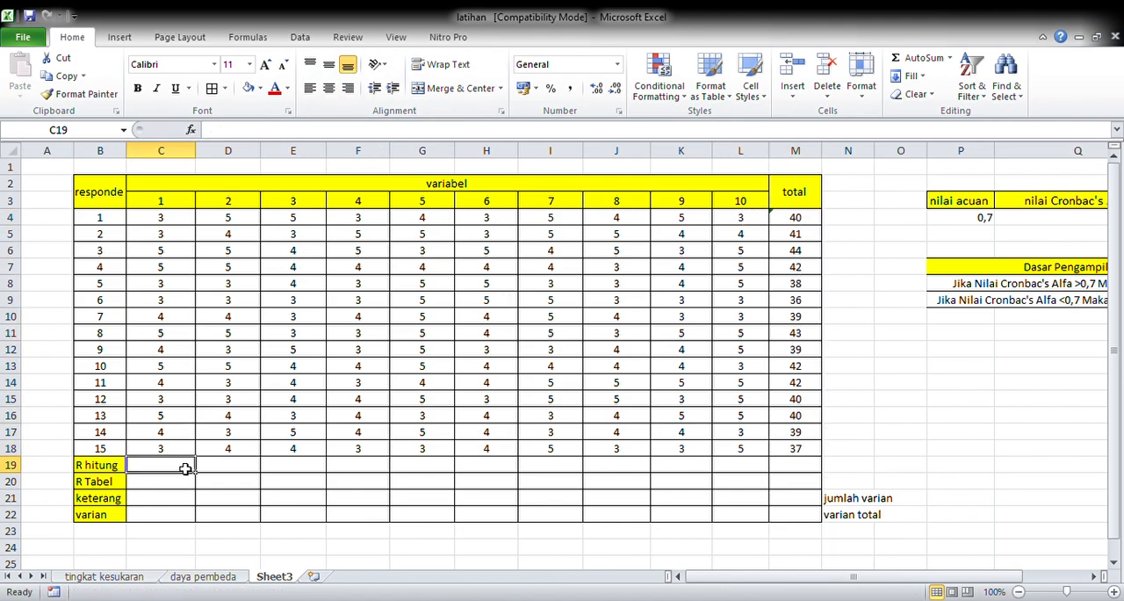
type("=co")
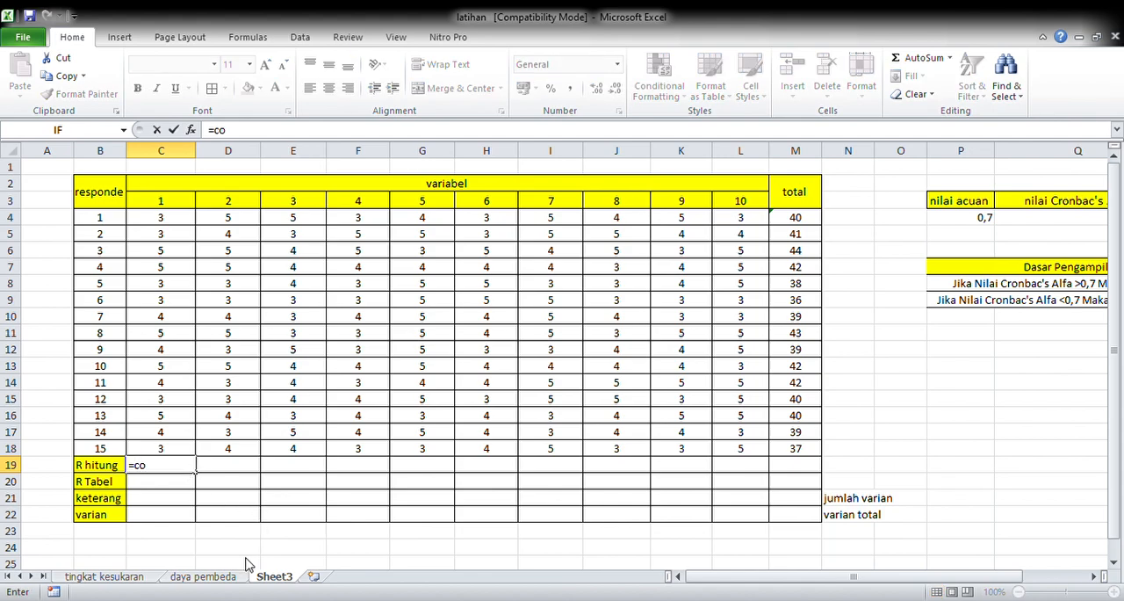
type("r")
key("Tab")
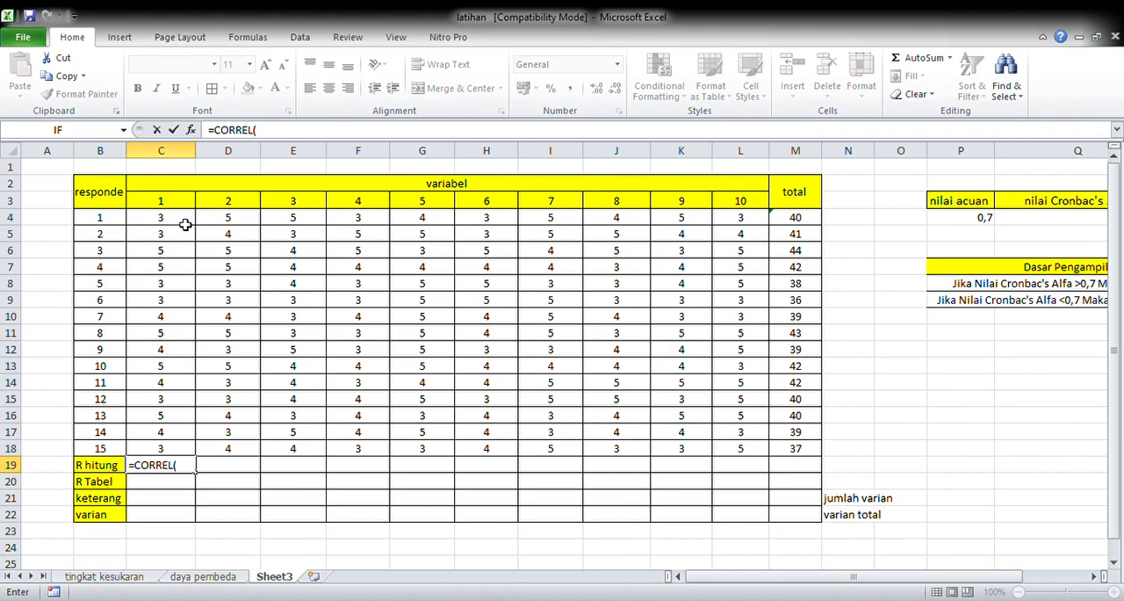
left_click_drag(183, 221, 183, 447)
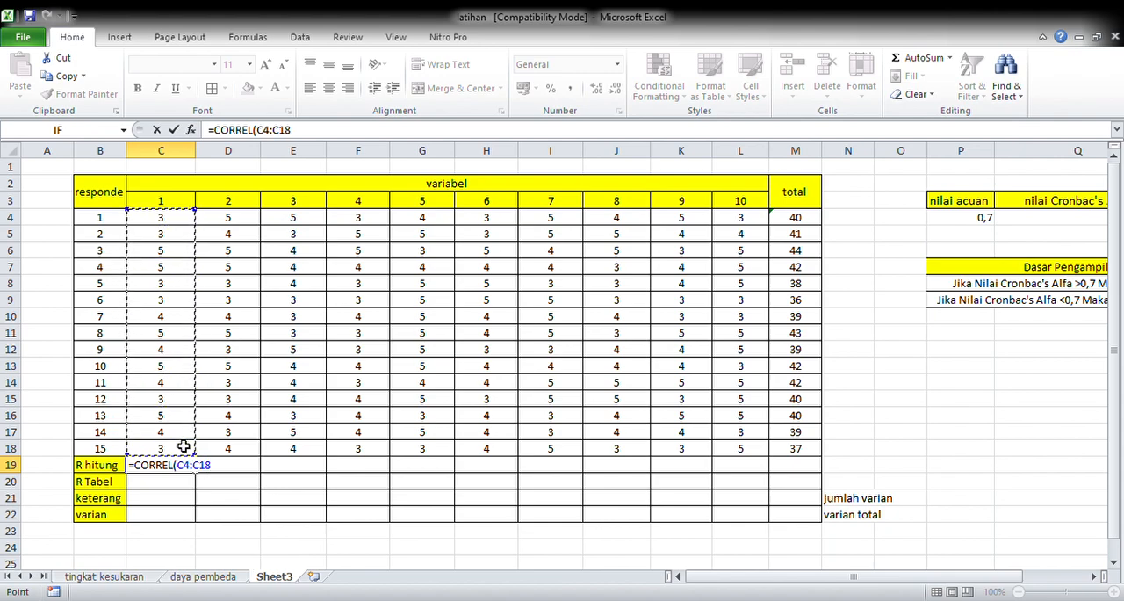
key("F4")
type(";")
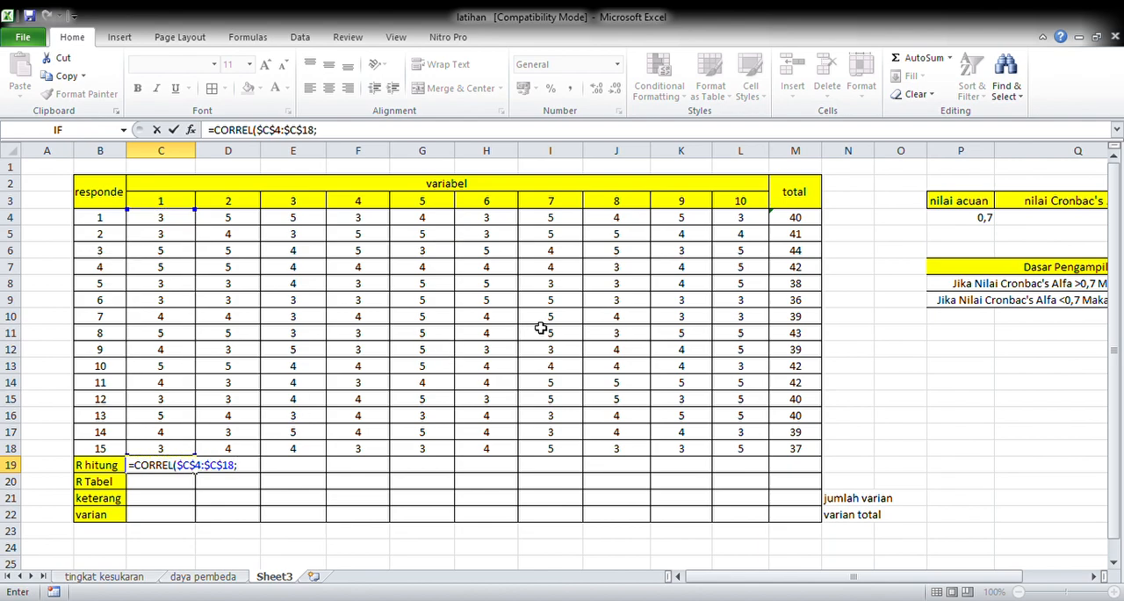
Step: Complete the C19 correlation with the absolute totals range $M$4:$M$18 and extend it across to L19
left_click(803, 222)
left_click_drag(805, 223, 814, 448)
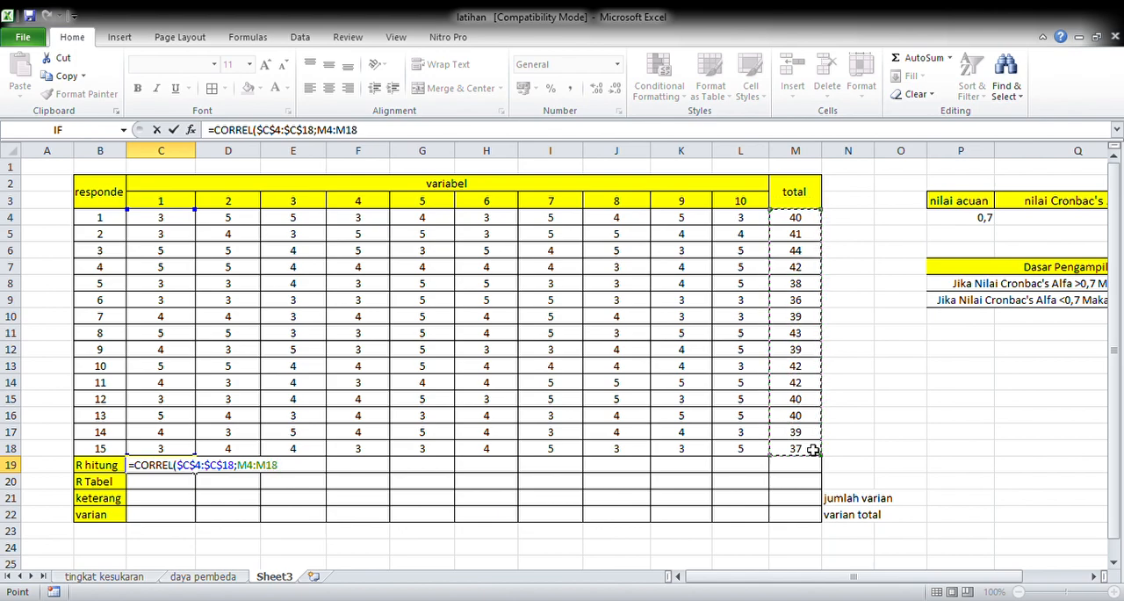
key("F4")
type(")")
key("Return")
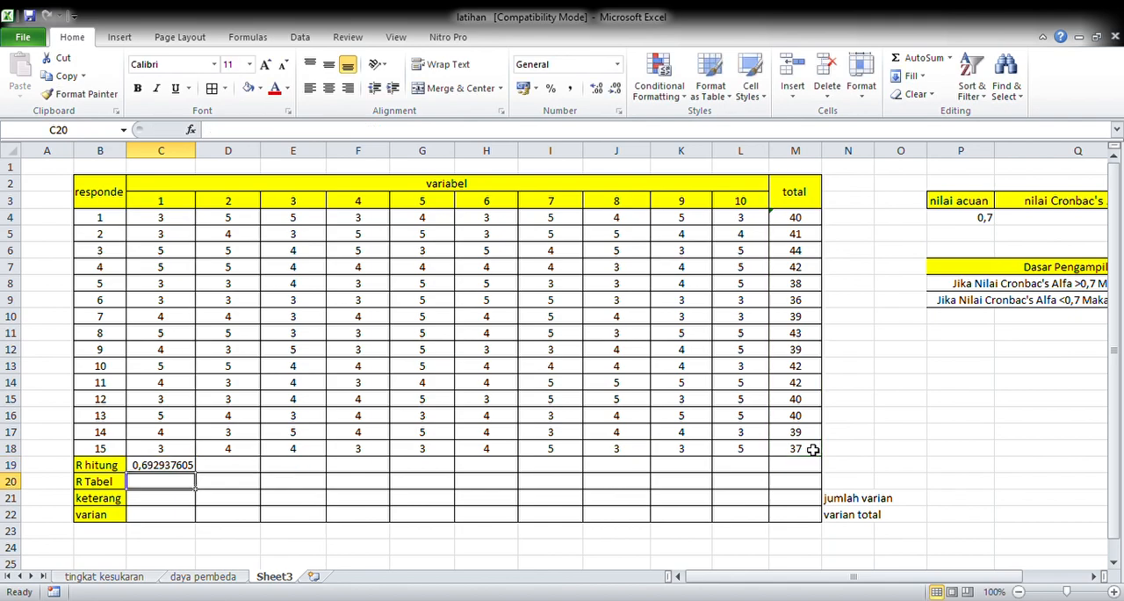
left_click(190, 464)
left_click_drag(200, 477, 759, 470)
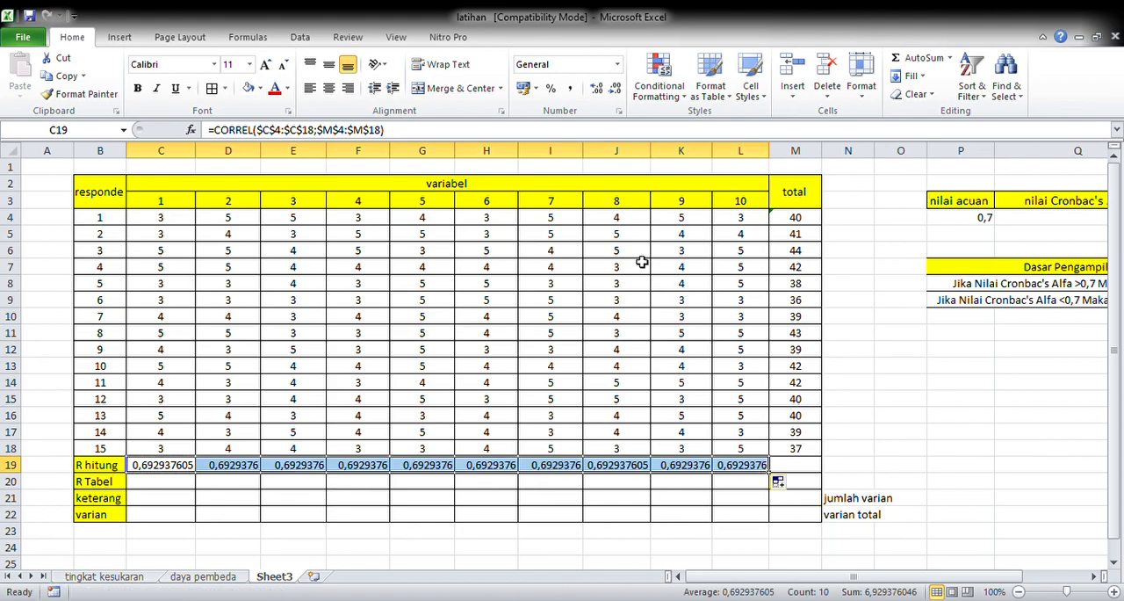
Step: Reduce the R hitung values in C19:L19 to three decimal places
left_click(614, 89)
left_click(616, 89)
left_click(616, 90)
left_click(616, 90)
left_click(615, 90)
left_click(623, 96)
Step: Enter 0,541 as the R Tabel value in C20 and copy it across to L20
left_click(172, 489)
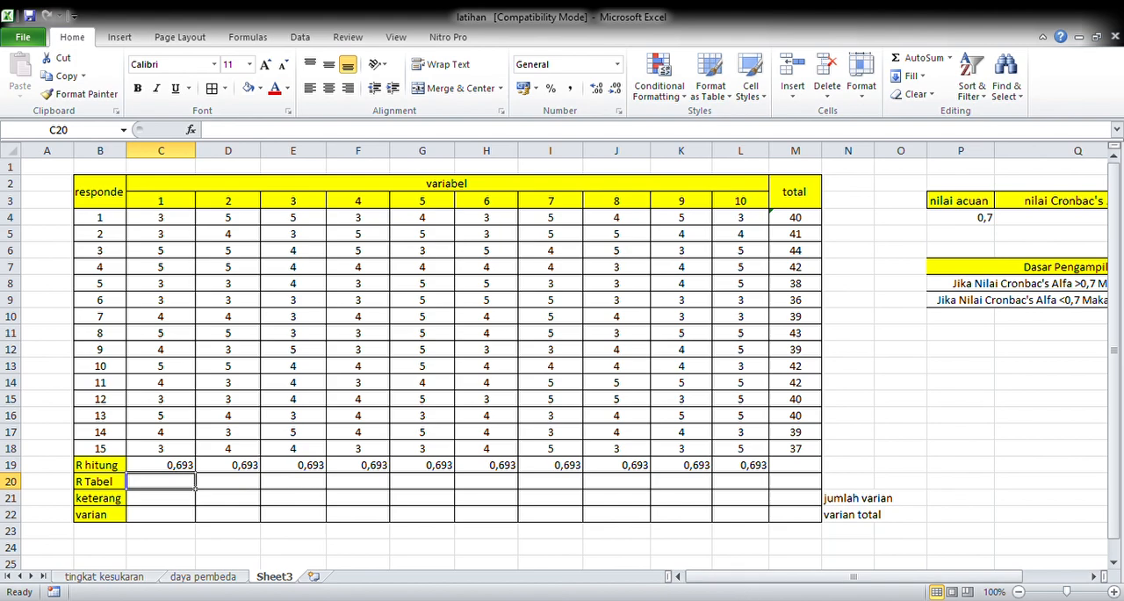
left_click(753, 557)
type("0")
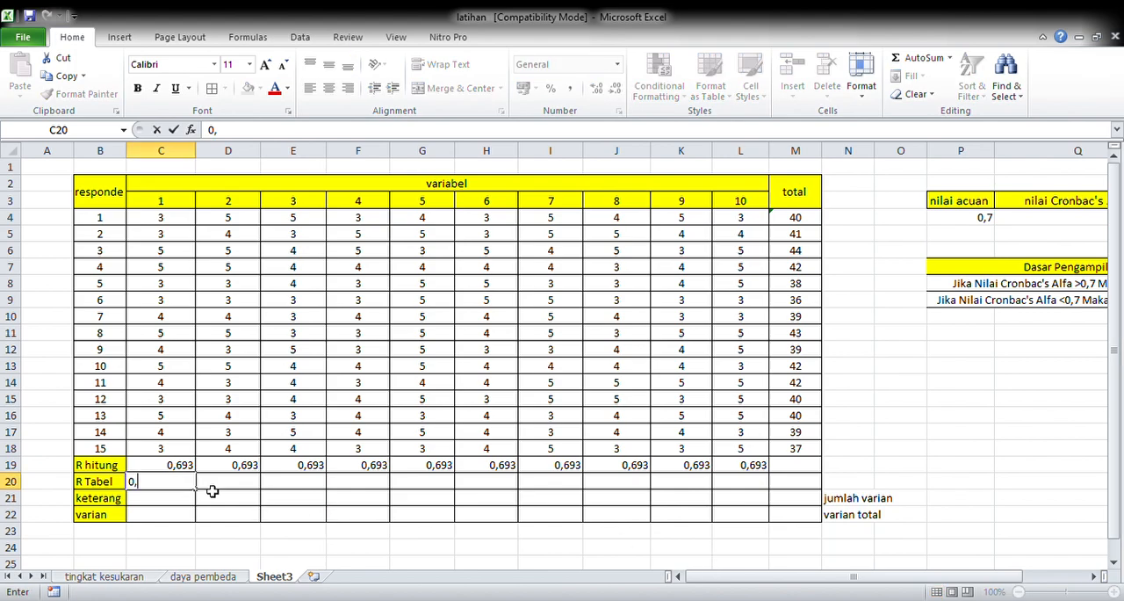
type(",541")
left_click_drag(196, 489, 780, 481)
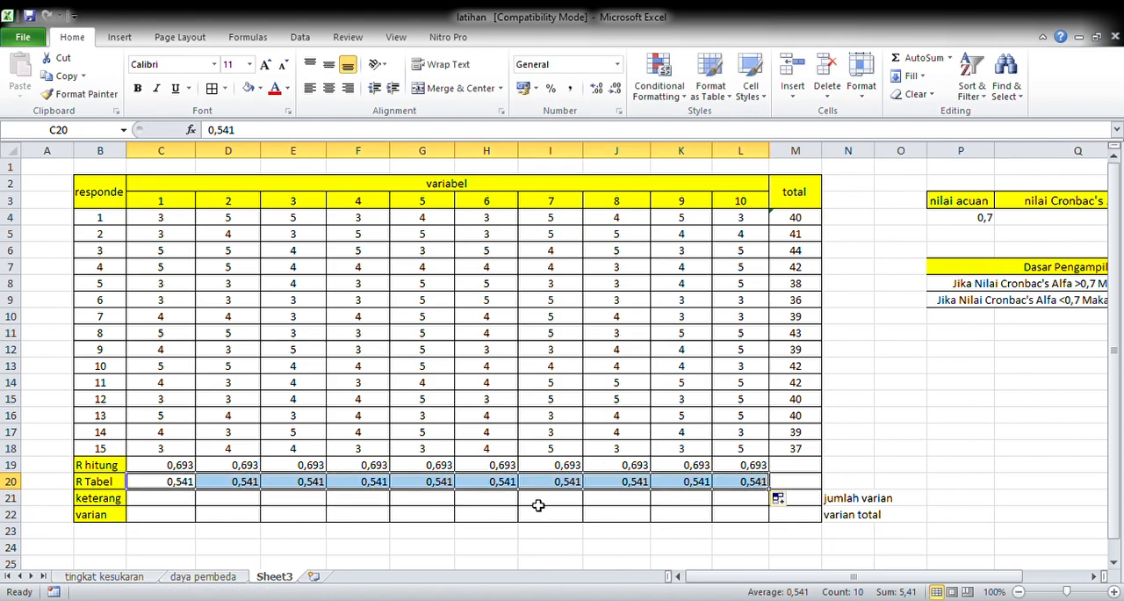
Step: Begin an IF formula in the keterangan cell C21 with the condition C19<C20
left_click(182, 498)
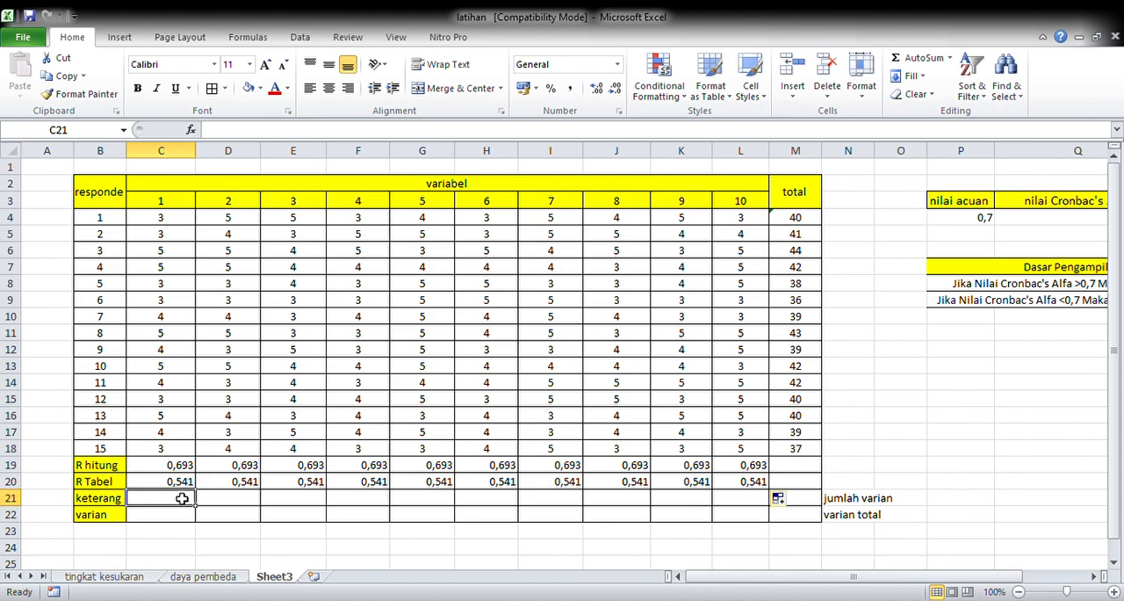
type("=")
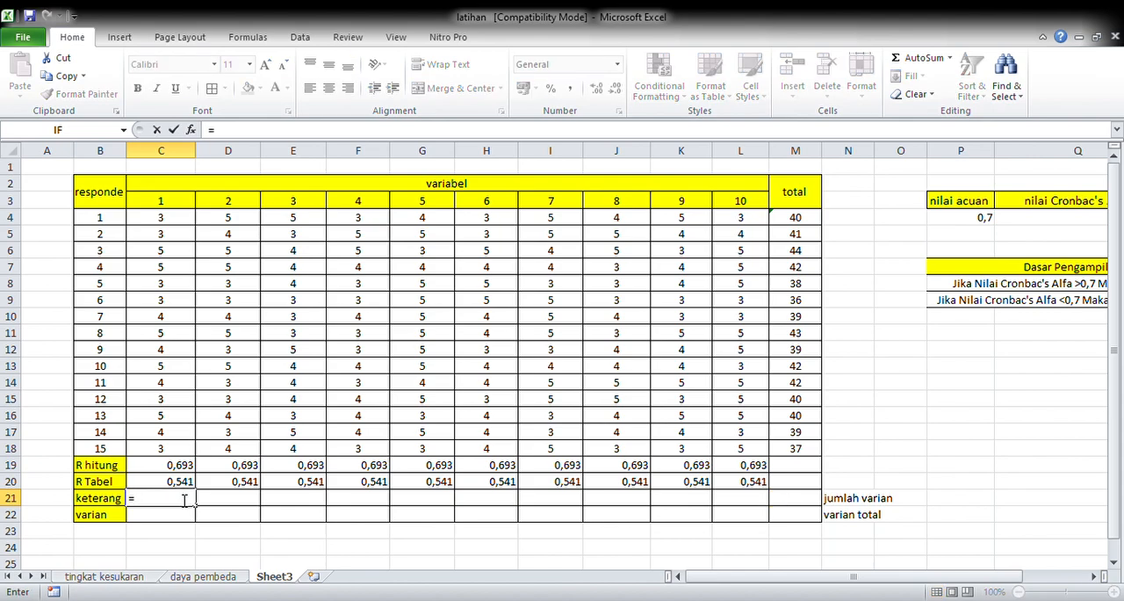
type("if(")
left_click(183, 469)
type("<")
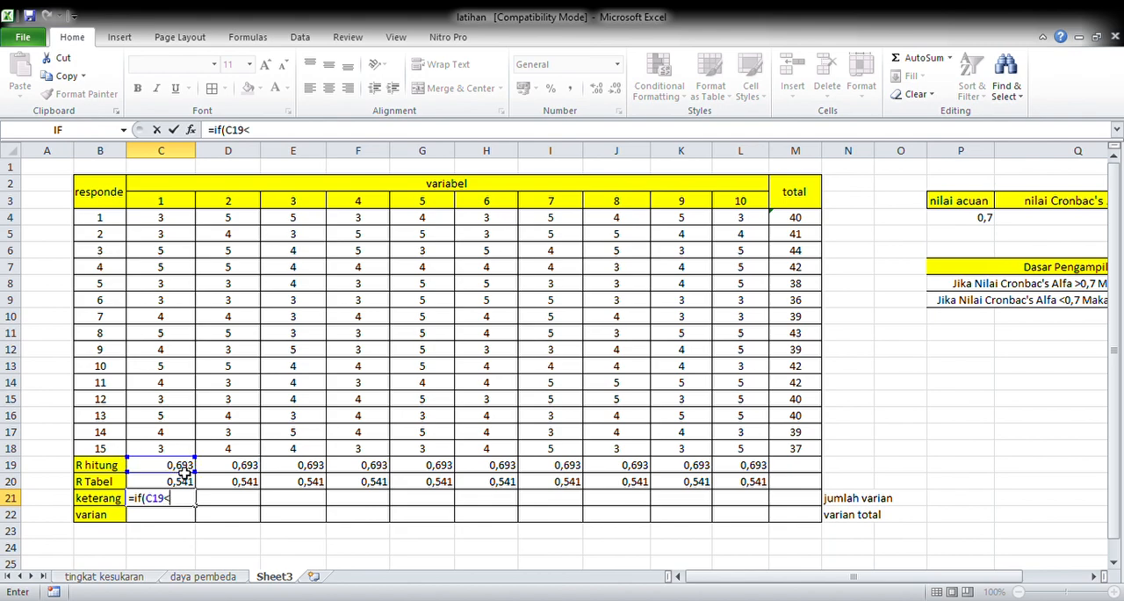
left_click(187, 484)
Step: Complete the C21 IF formula with "valid" as the true result and "tidak valid" as the false result
type(";\"va")
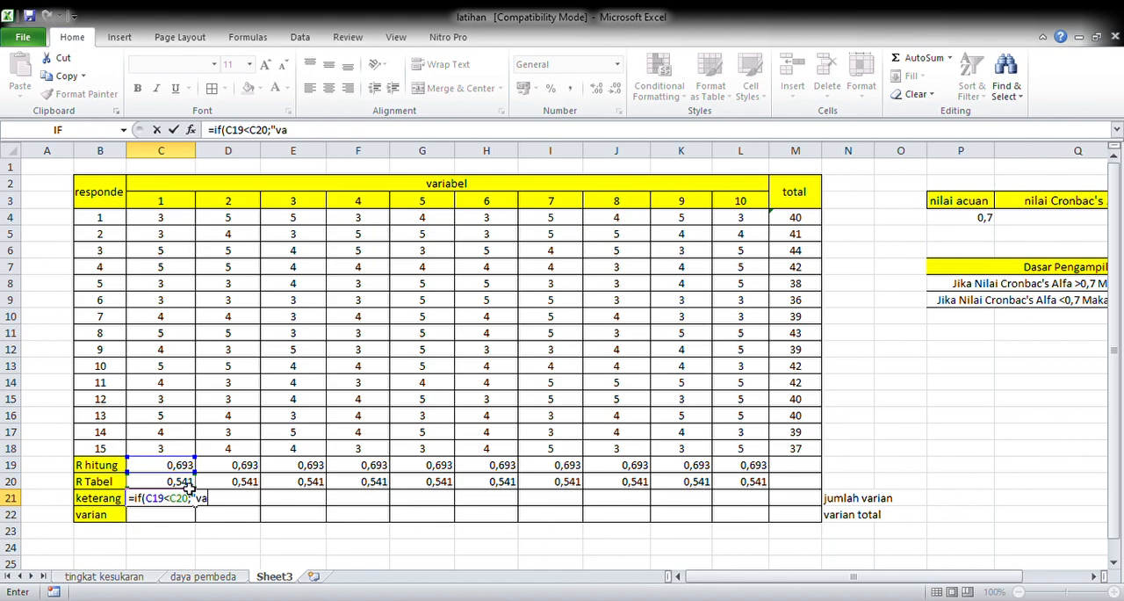
type("lid;\"tidak valid")
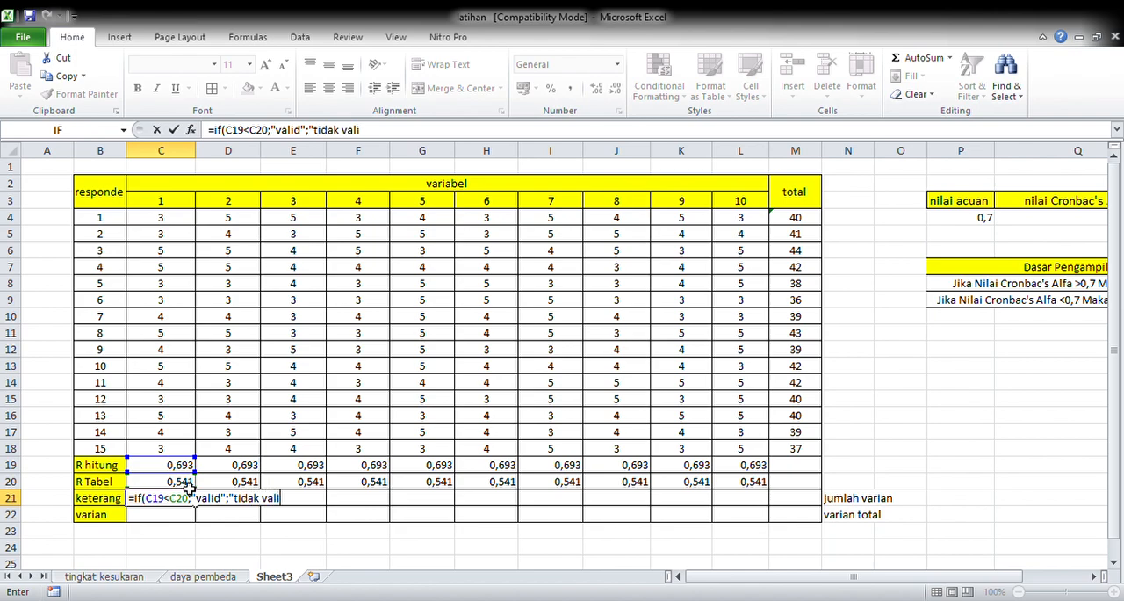
type("\"))")
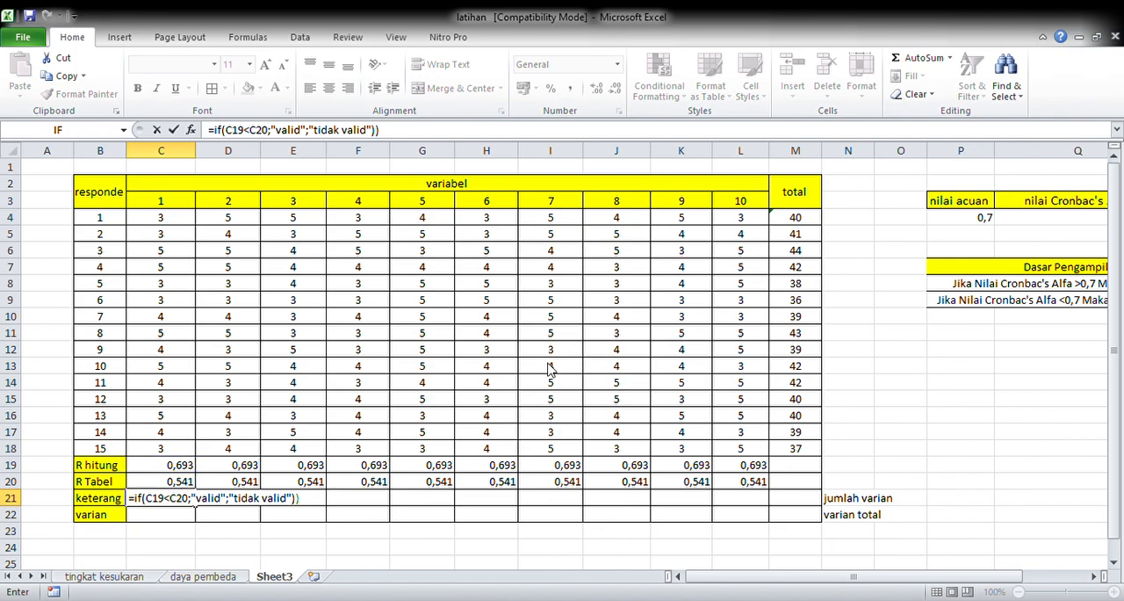
key("Return")
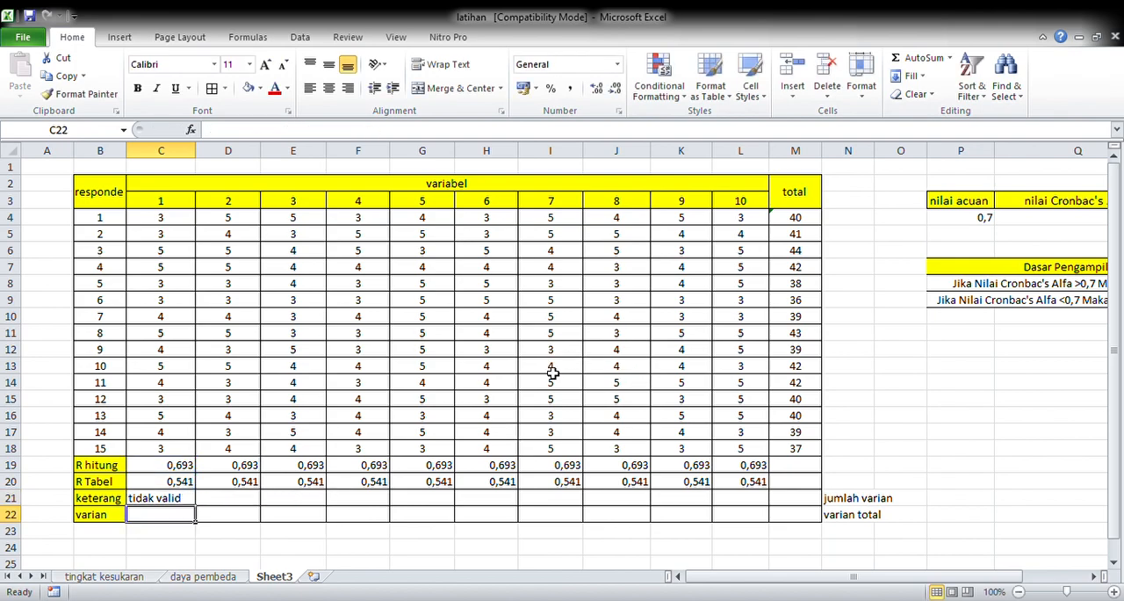
Step: Extend the validity formula from C21 across to L21 and center the results
left_click(181, 503)
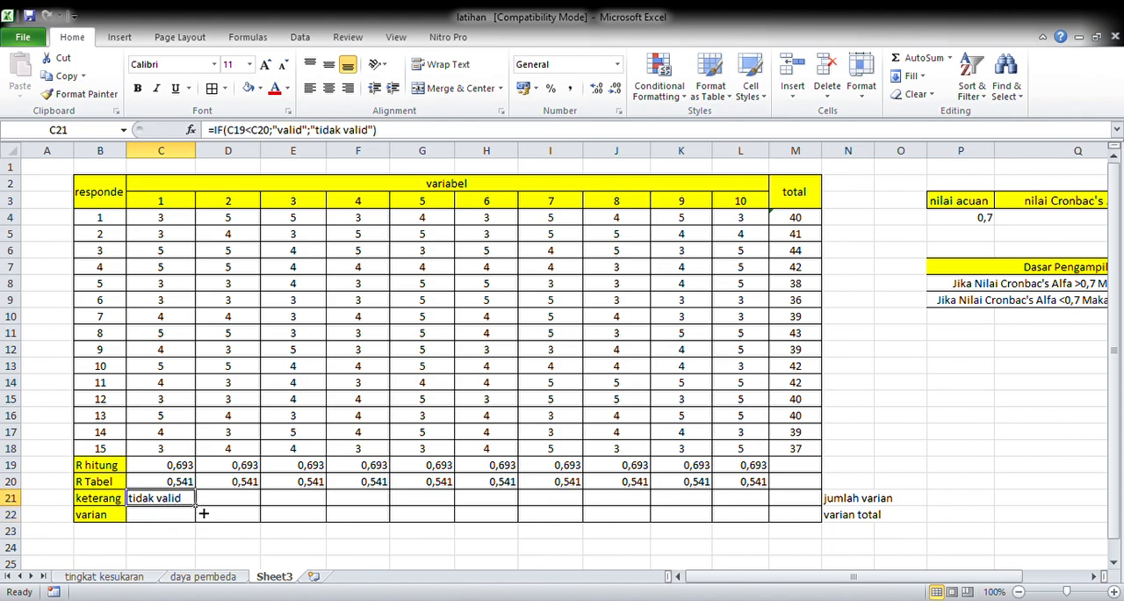
left_click_drag(203, 513, 769, 501)
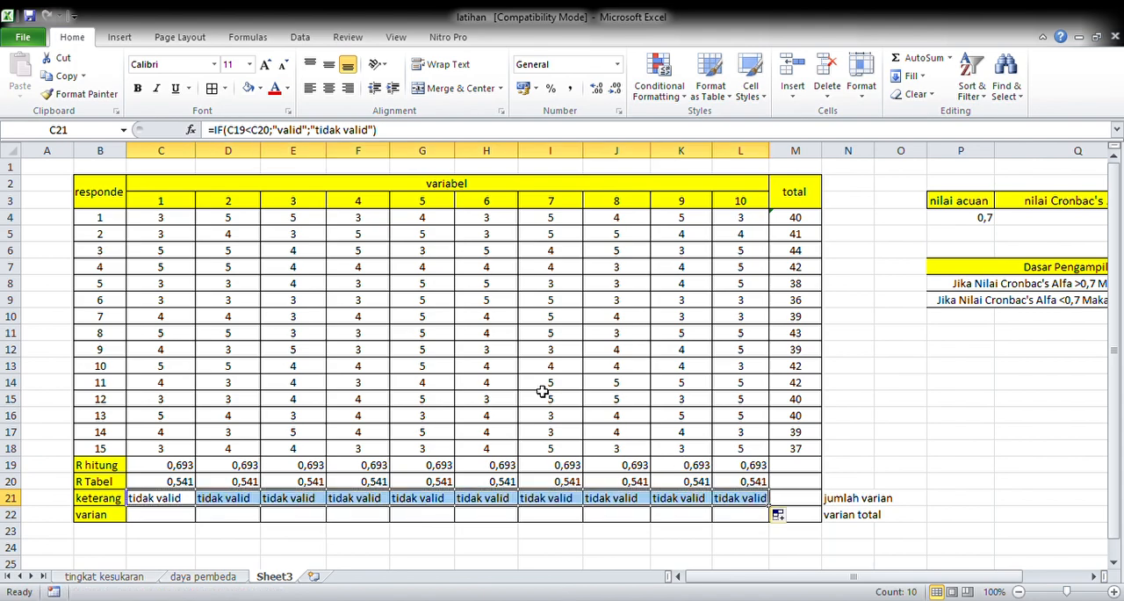
left_click(329, 89)
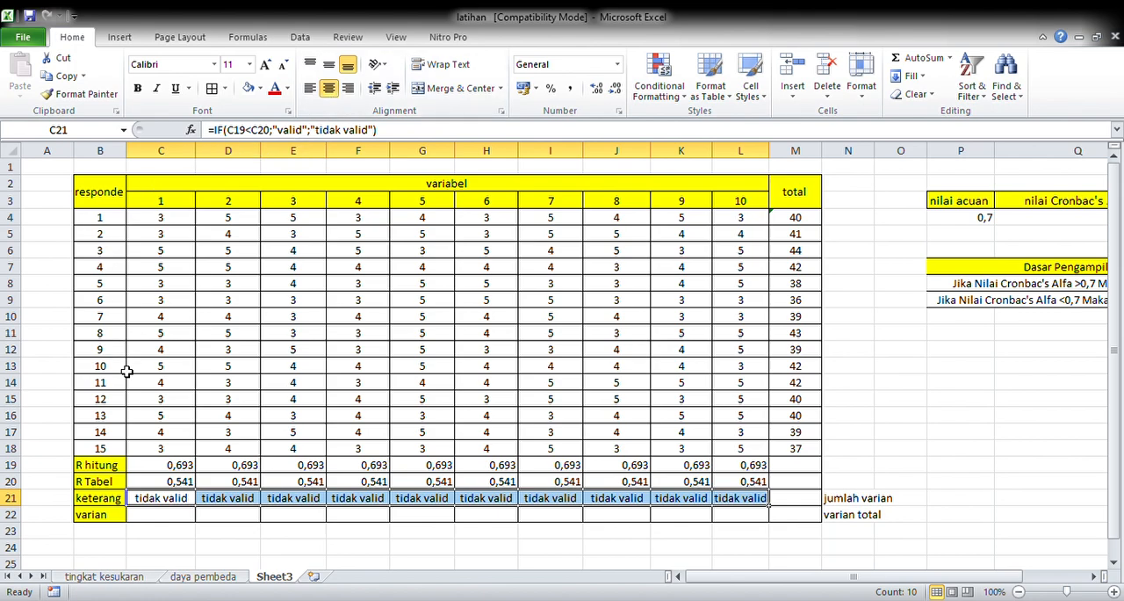
Step: Calculate the variance of C4:C18 with VAR in C22 and extend the formula across to L22
left_click(176, 520)
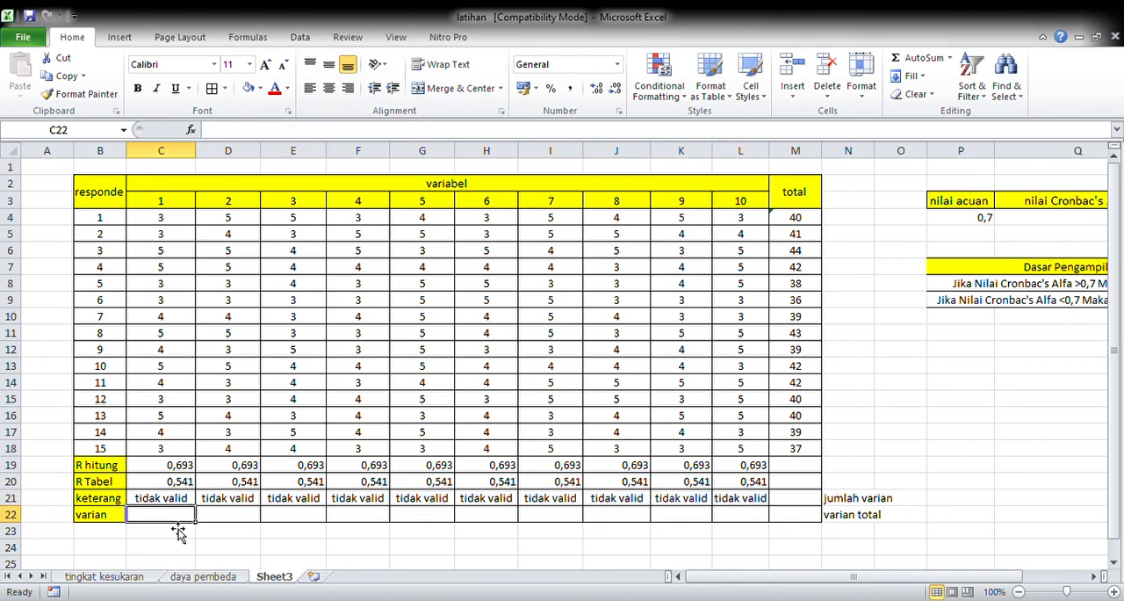
type("=var")
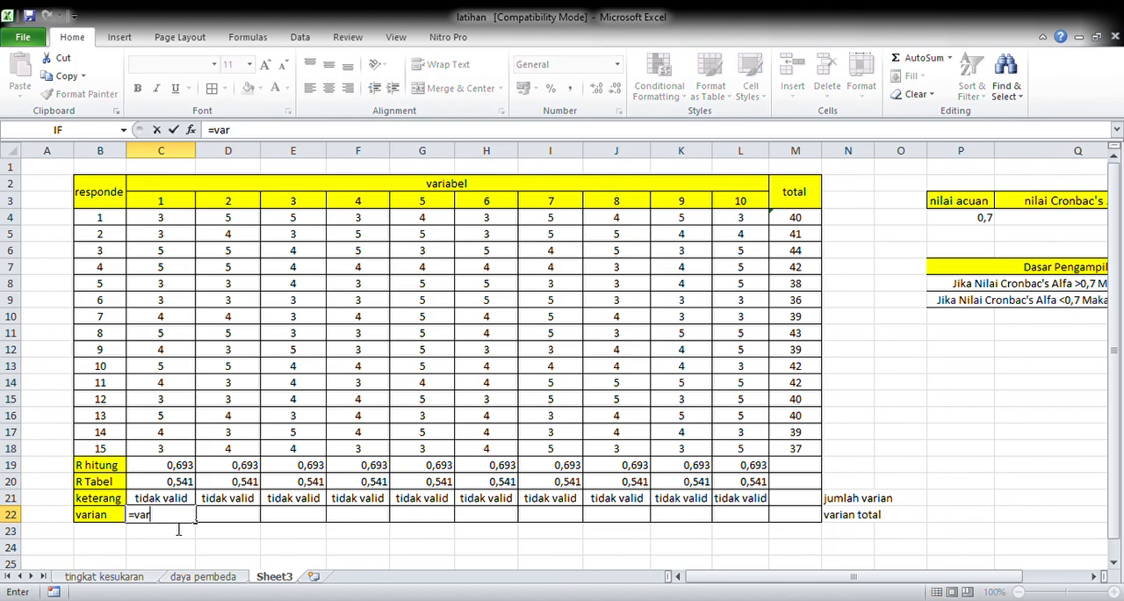
type("(")
left_click_drag(180, 219, 186, 460)
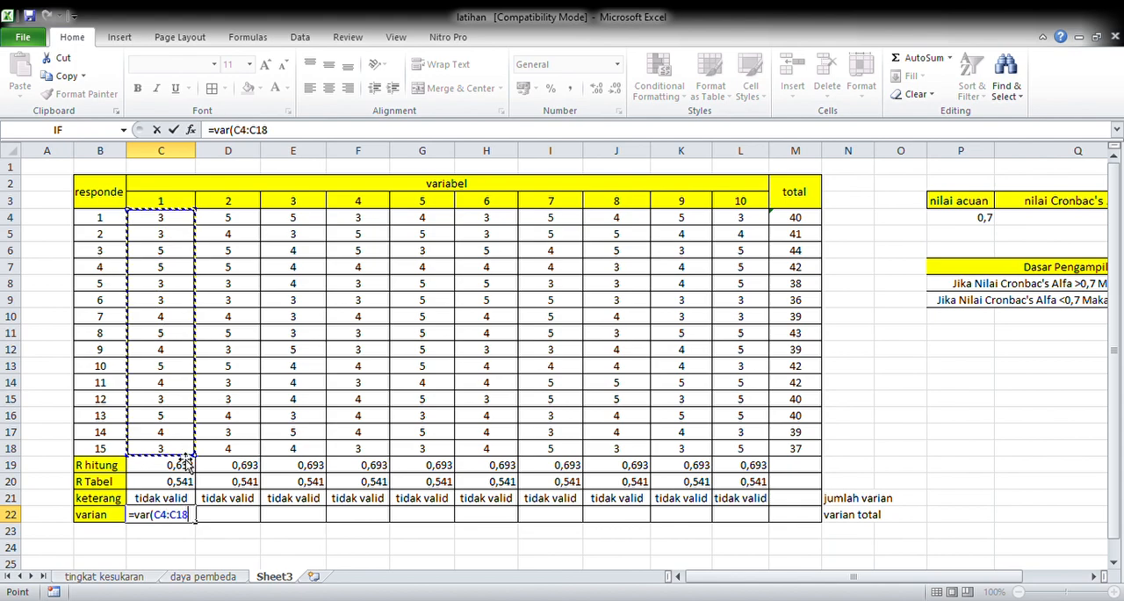
key("Return")
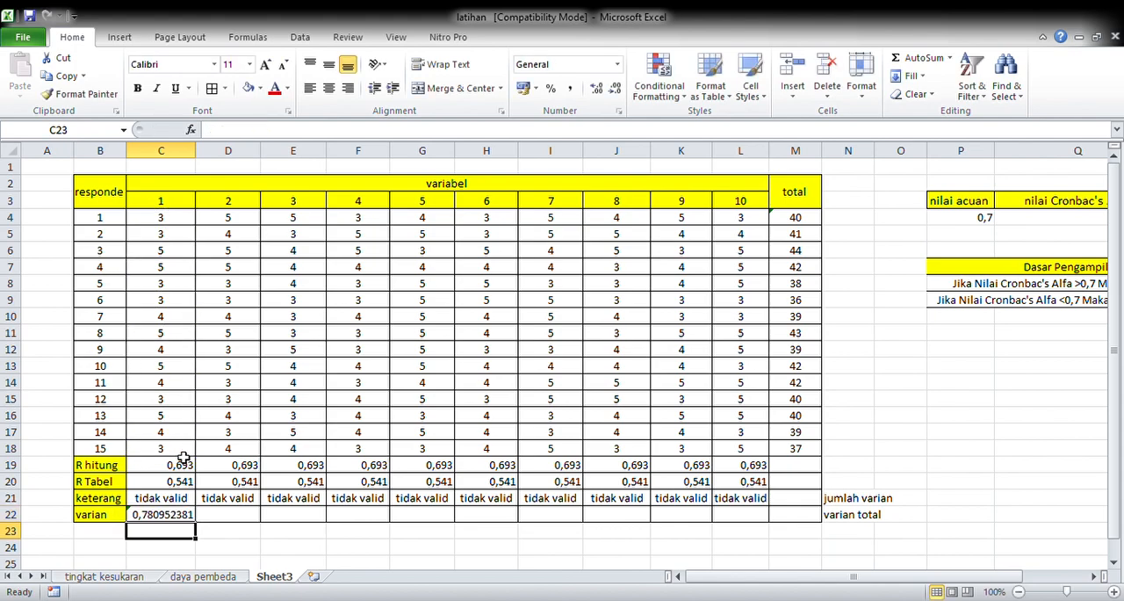
left_click(181, 517)
left_click_drag(196, 524, 760, 520)
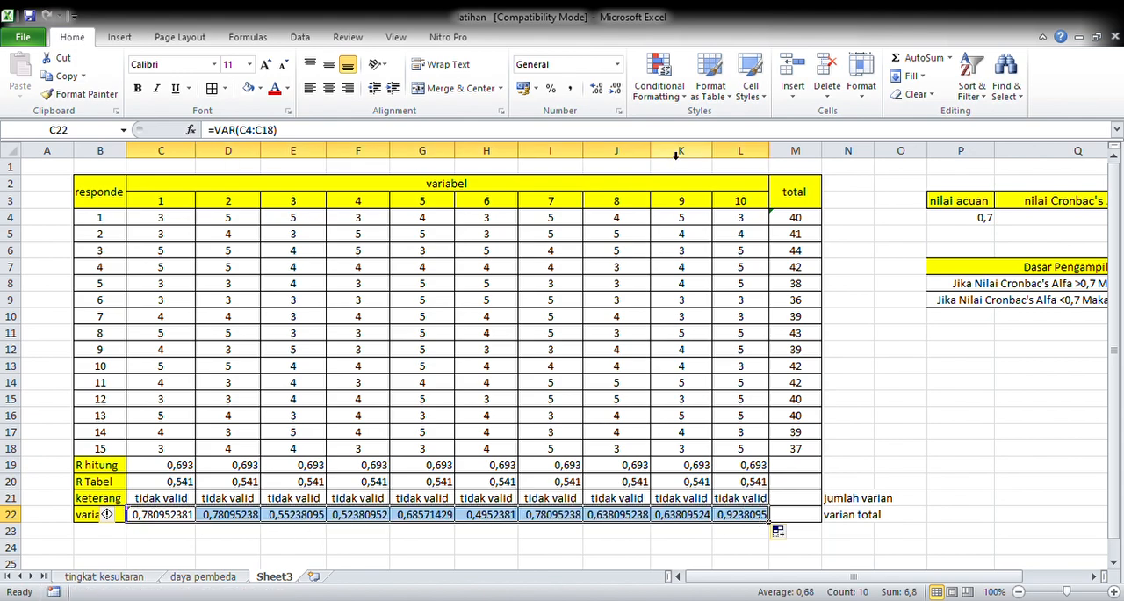
Step: Reduce the item variances in C22:L22 to three decimal places
left_click(617, 91)
left_click(617, 90)
left_click(617, 91)
left_click(617, 90)
left_click(617, 90)
left_click(618, 91)
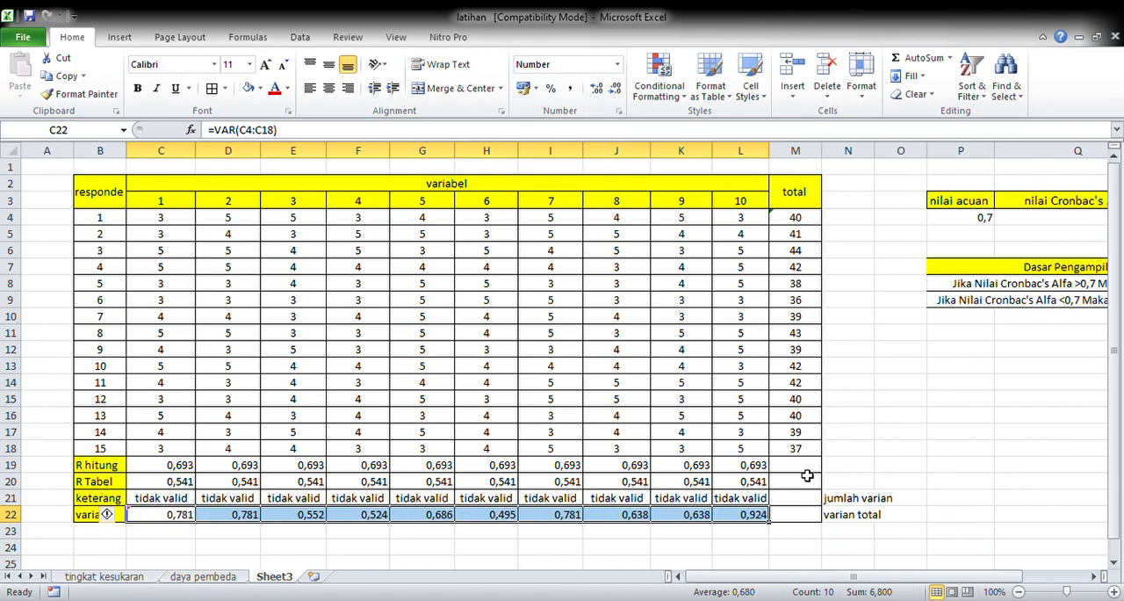
Step: Calculate the jumlah varian in M21 as the sum of C22:L22
left_click(806, 499)
type("=sum(")
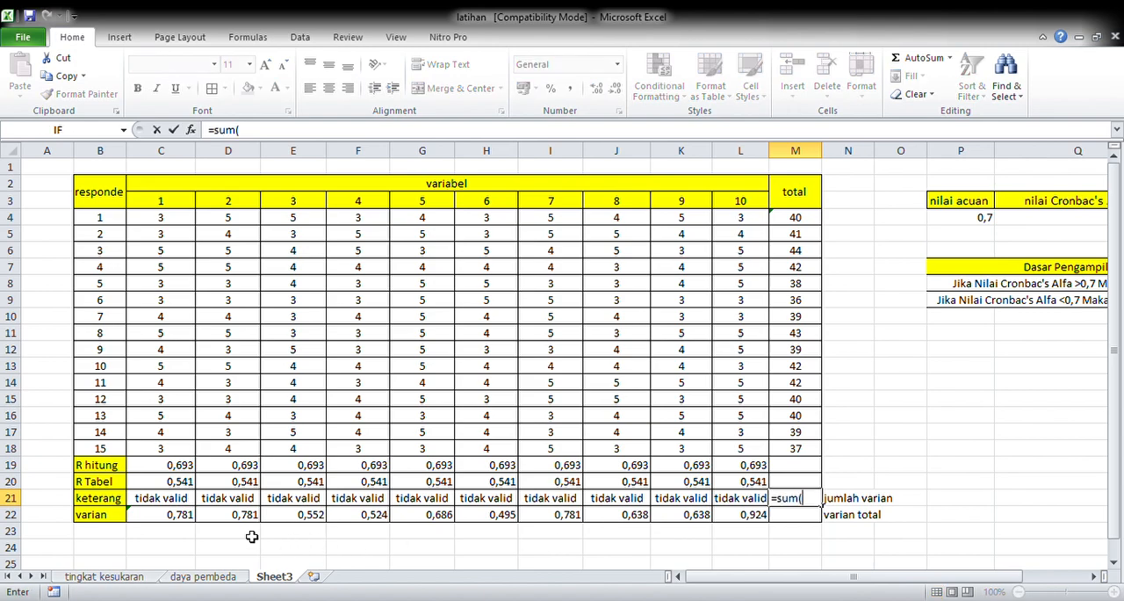
left_click_drag(163, 522, 739, 522)
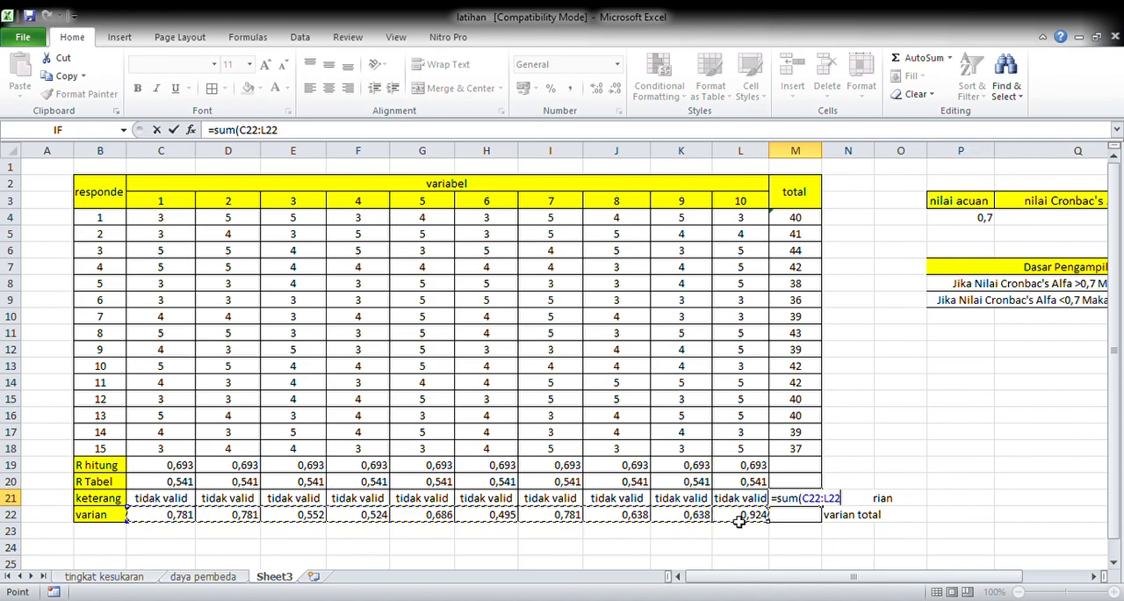
key("Return")
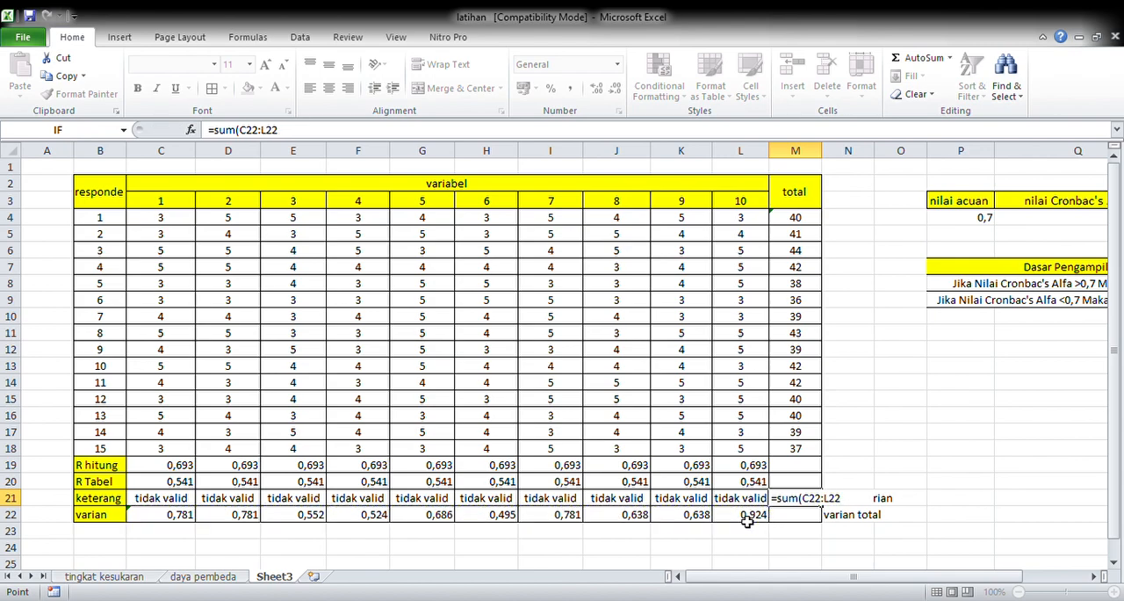
Step: Calculate the varian total in M22 as the VAR of M4:M18 and show it with three decimals
type("=")
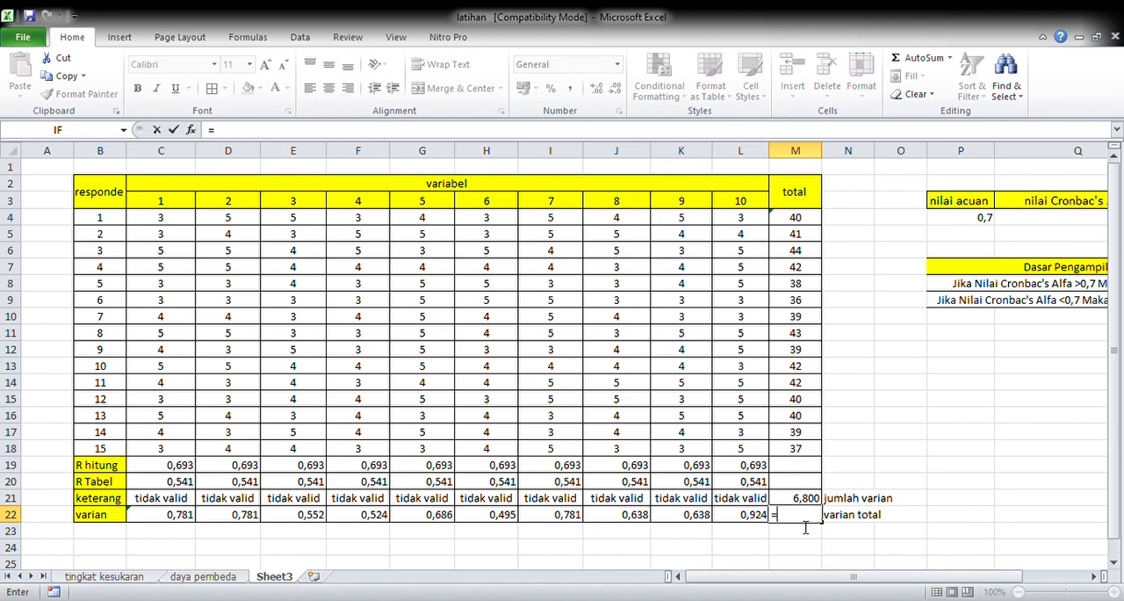
type("var(")
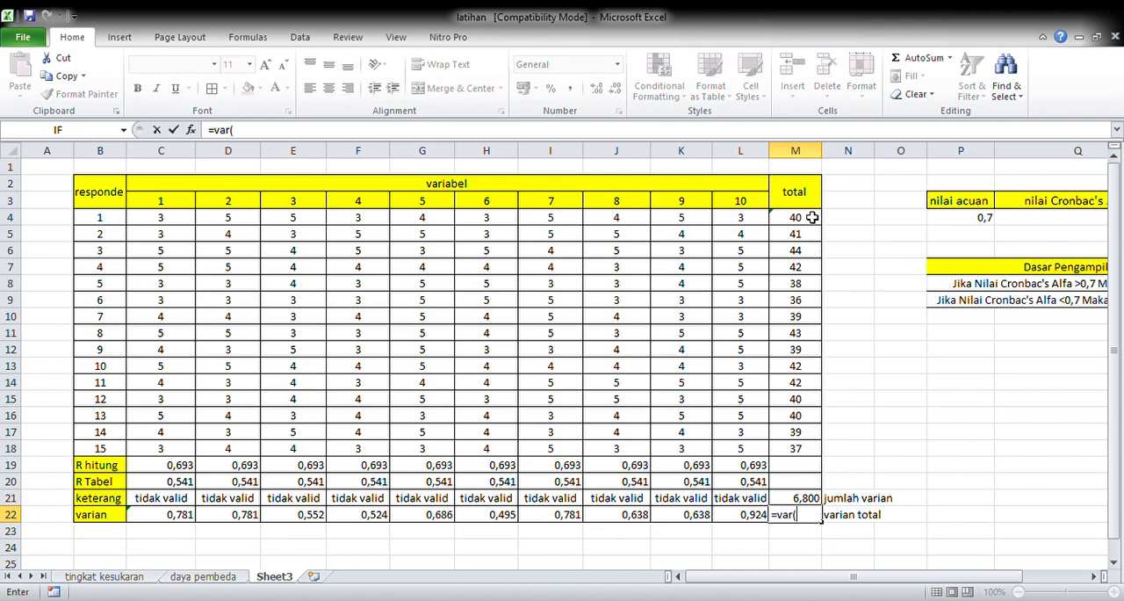
left_click_drag(812, 218, 818, 448)
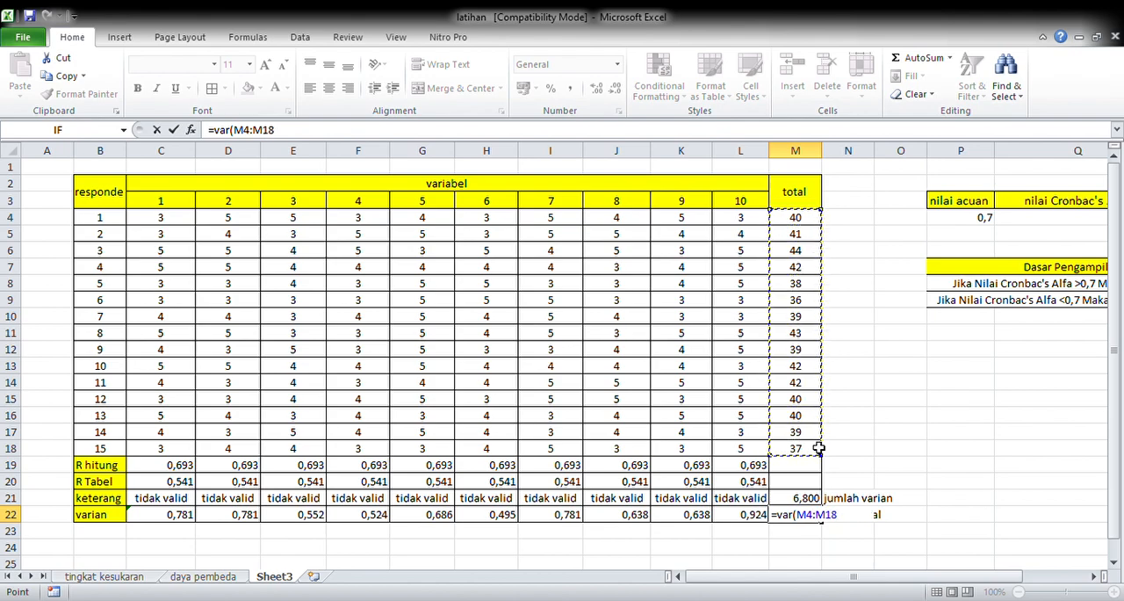
key("Return")
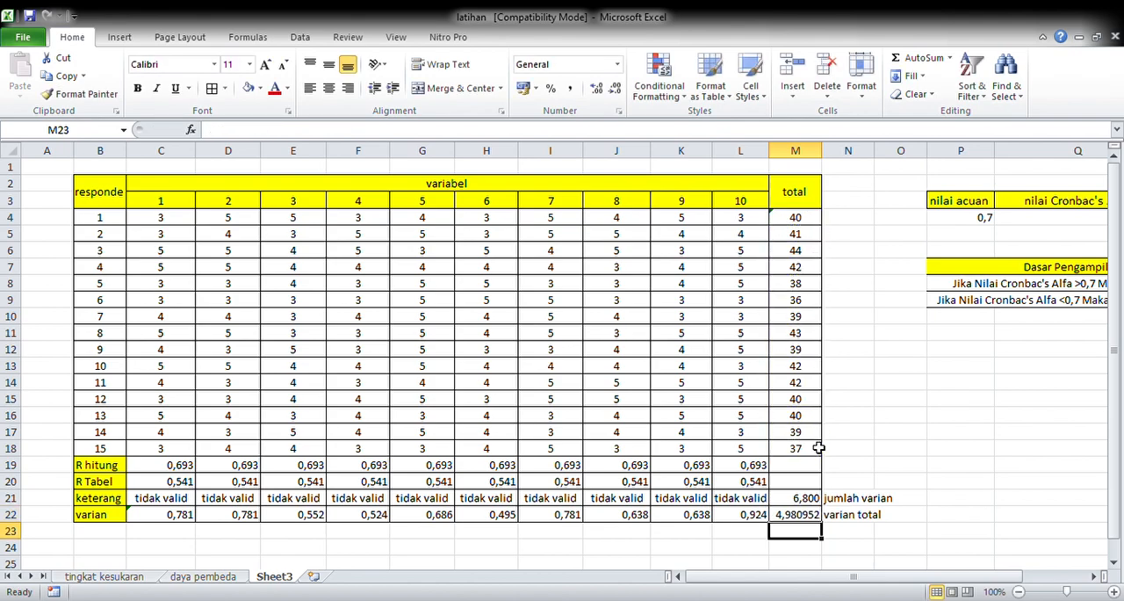
left_click(806, 516)
left_click(616, 88)
left_click(615, 89)
left_click(616, 88)
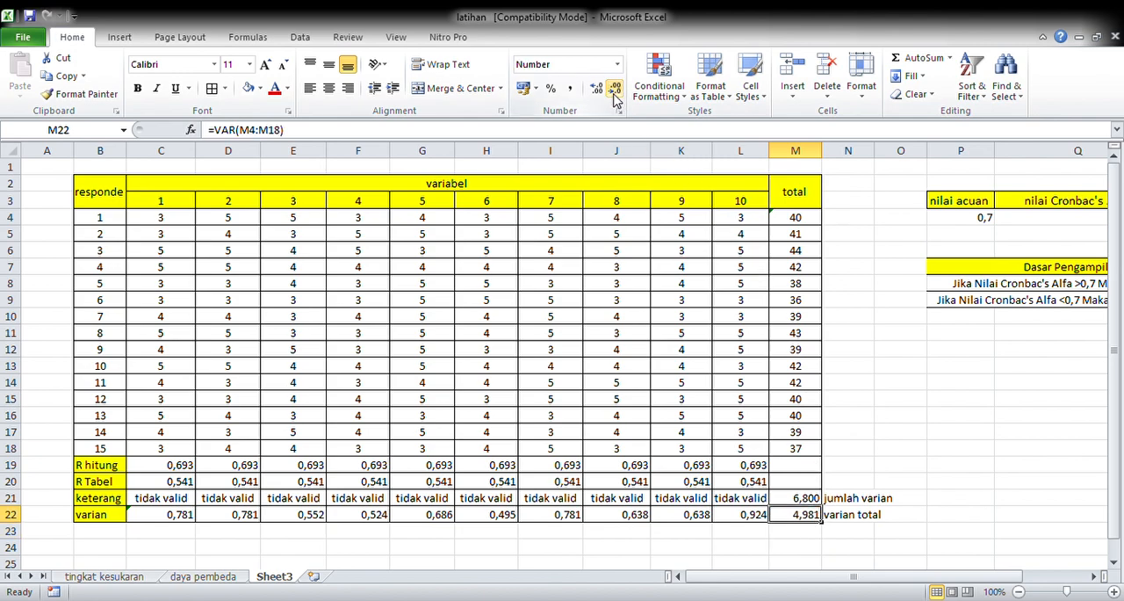
Step: Clear the existing keterangan formula in R4 of the Cronbach's Alpha table
left_click(1098, 577)
left_click(1098, 576)
left_click(1098, 576)
left_click(1097, 576)
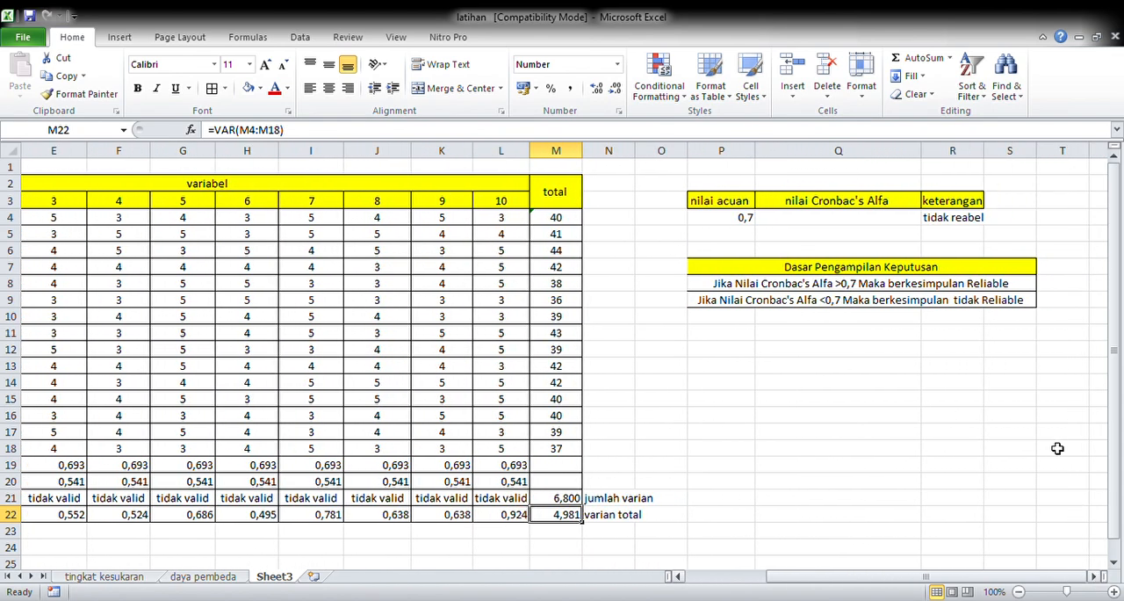
left_click(977, 224)
key("BackSpace")
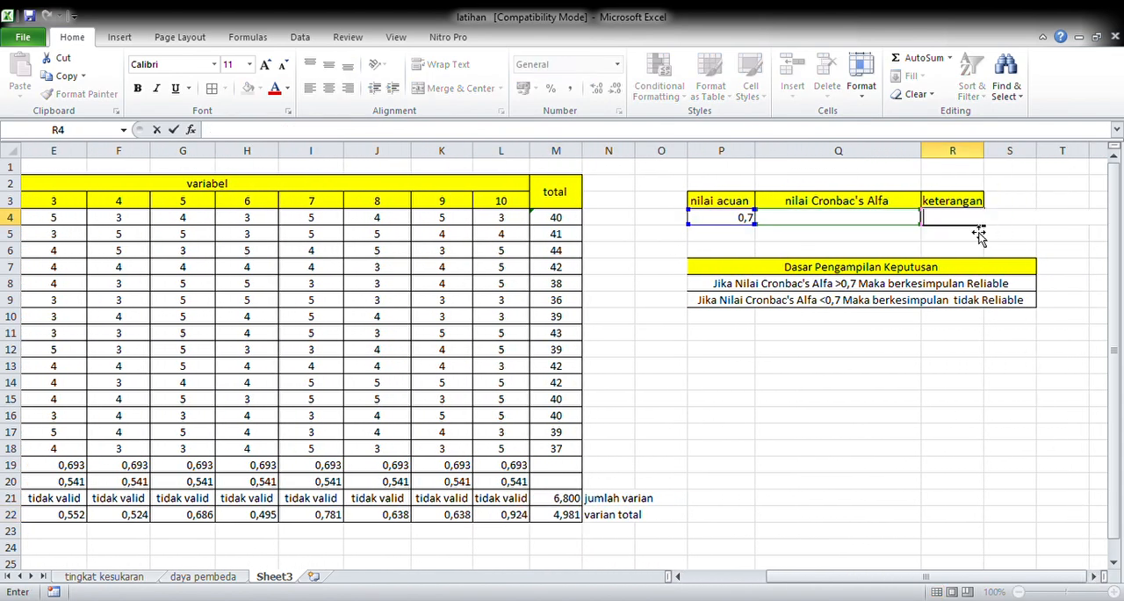
Step: Calculate the Cronbach's Alpha value in Q4 with the formula =10/9*(1-M21/M22)
left_click(879, 225)
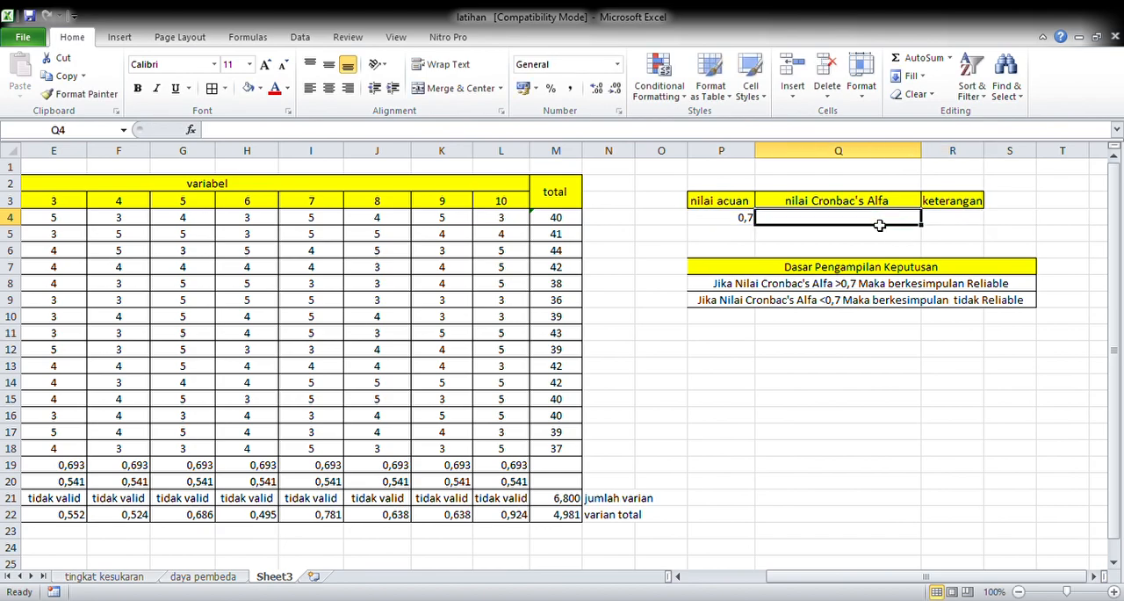
type("=10")
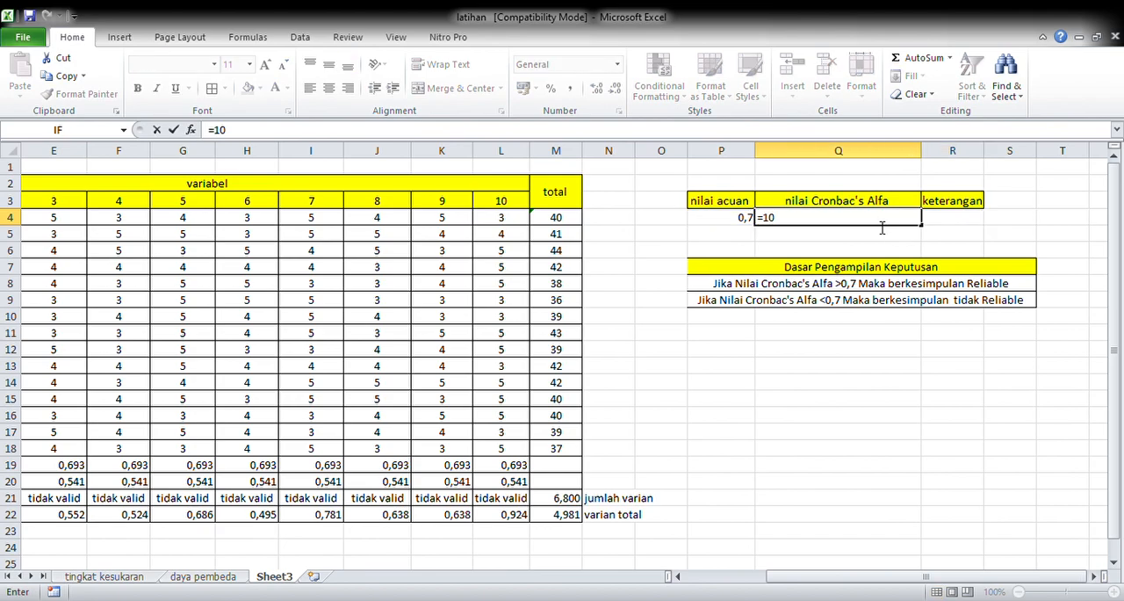
type("/9*(1-")
left_click(560, 507)
type("/")
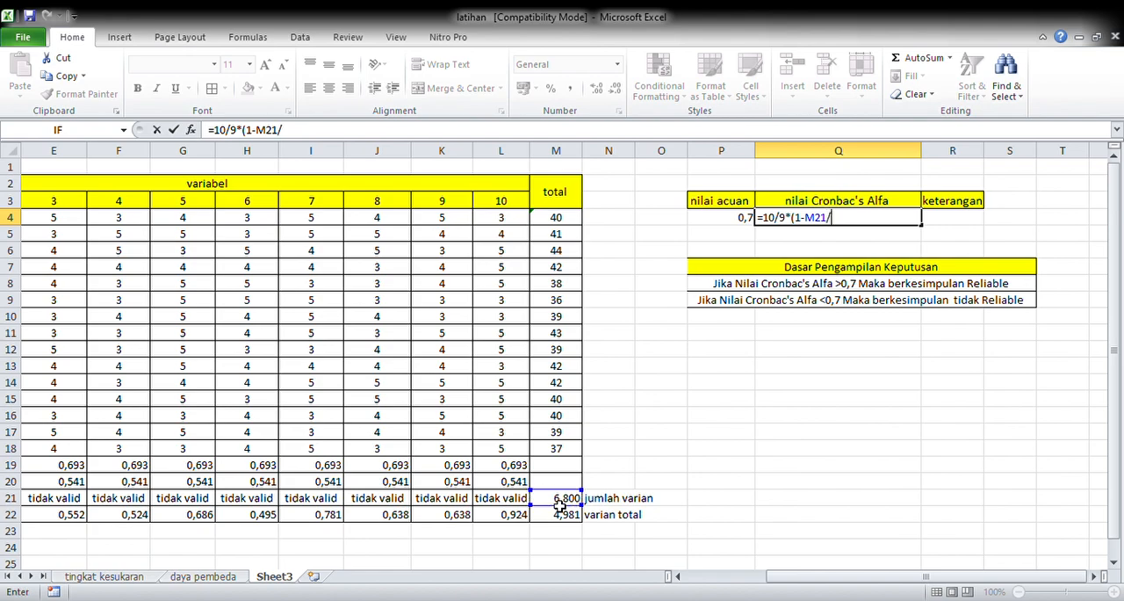
left_click(569, 517)
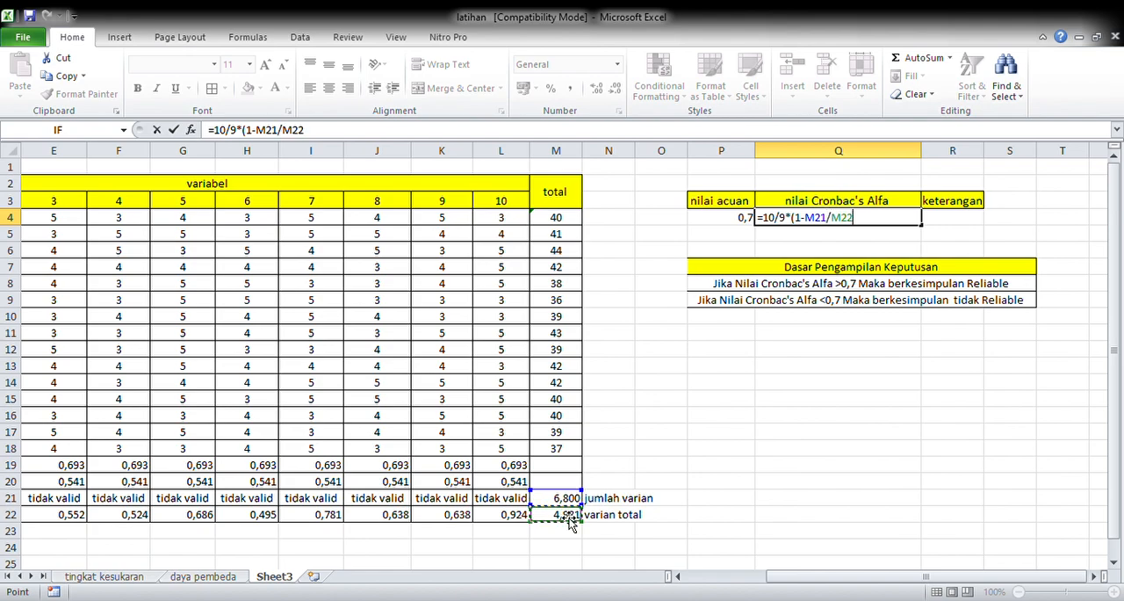
type(")")
key("Return")
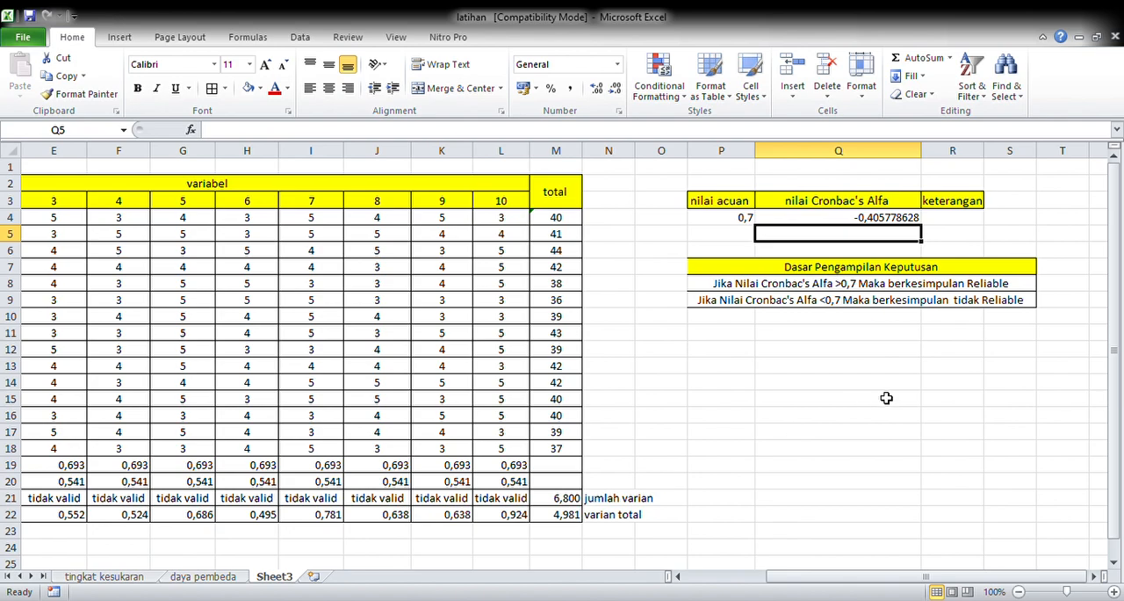
Step: Classify the reliability in keterangan cell R4 with the formula =IF(P4>Q4;"reabel";"tidak reabel")
left_click(966, 217)
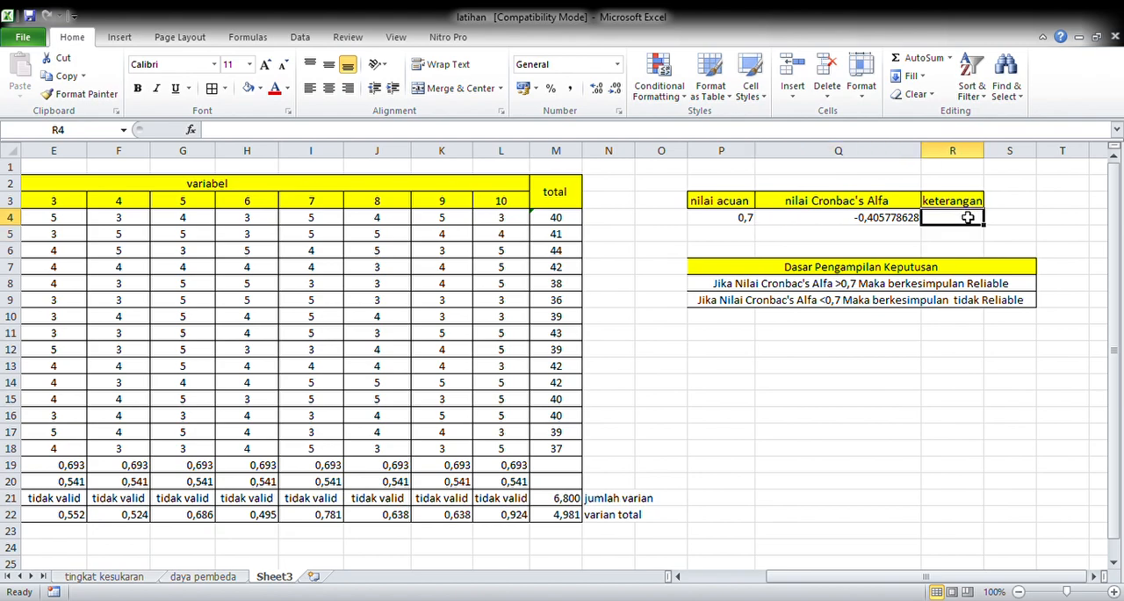
type("=if(")
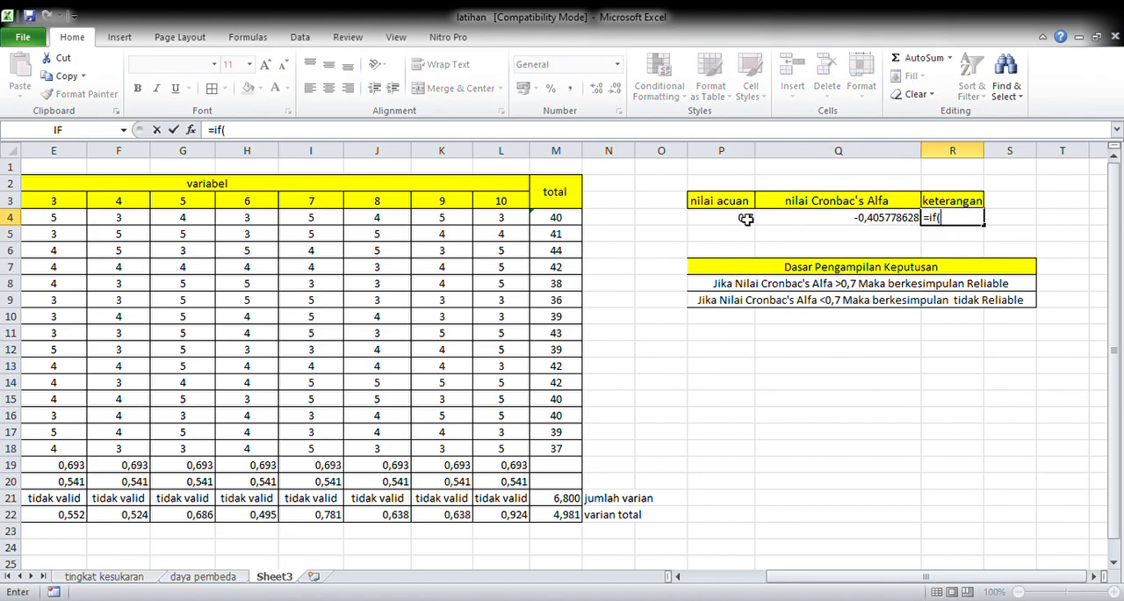
left_click(745, 219)
type("<")
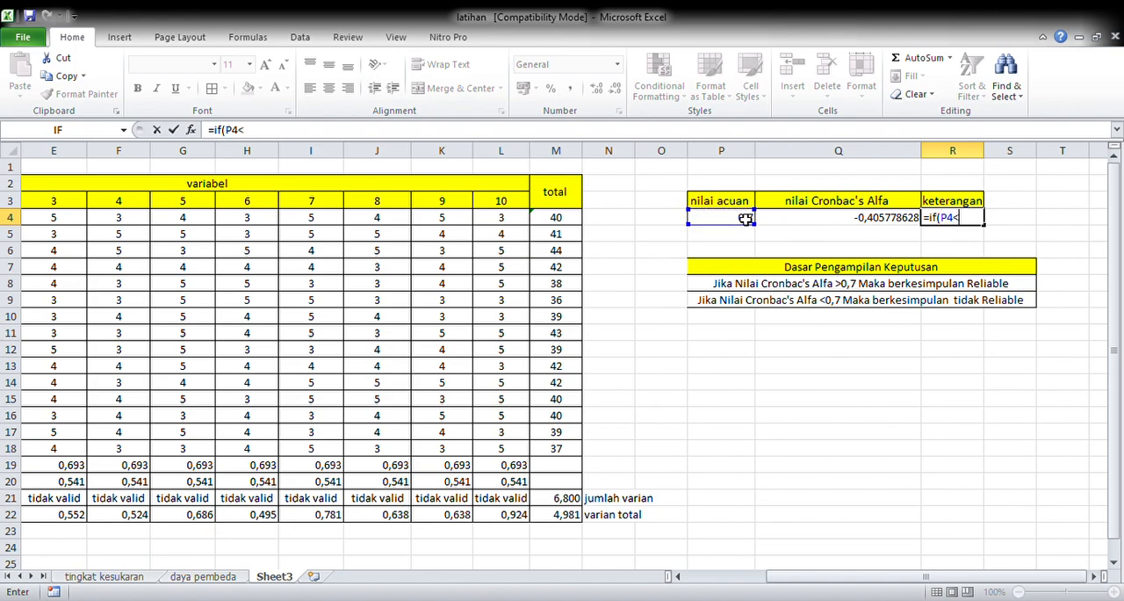
left_click(800, 220)
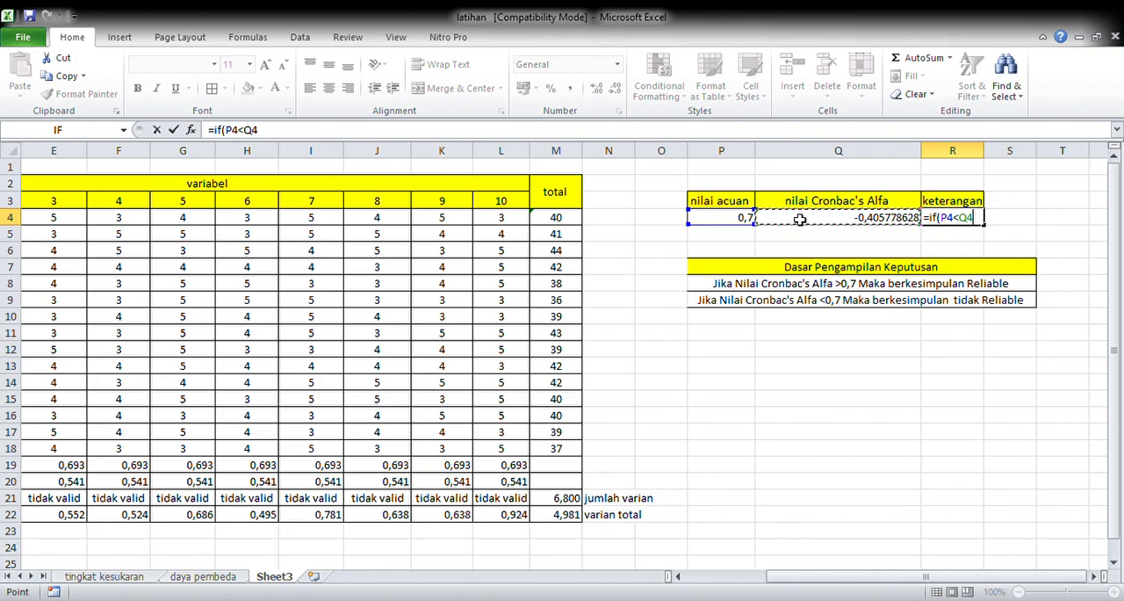
key("BackSpace")
key("BackSpace")
key("BackSpace")
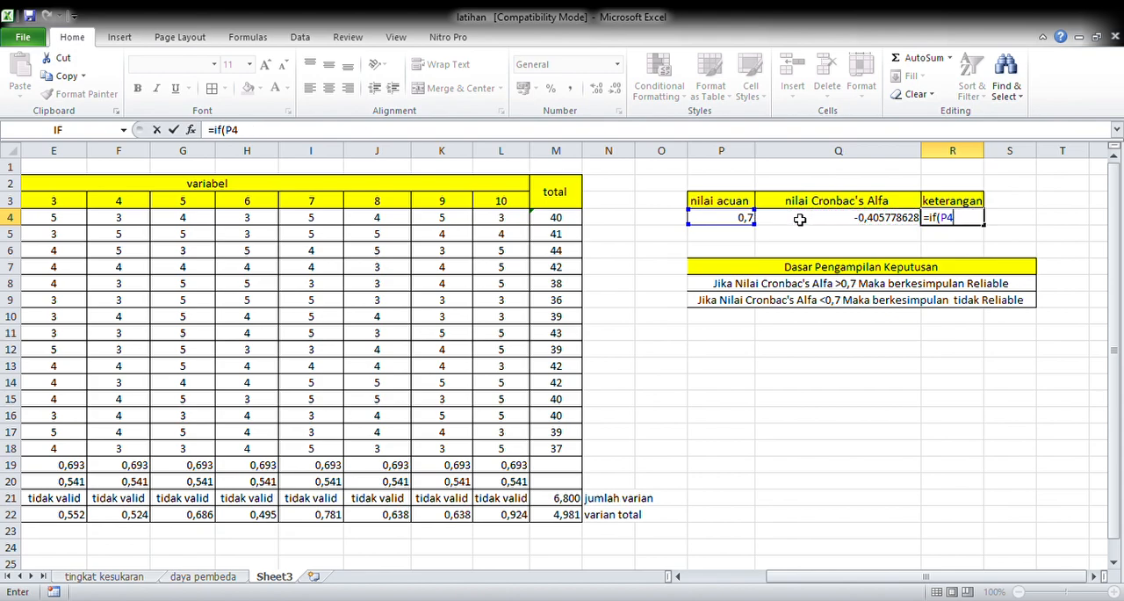
type(">")
left_click(817, 220)
type(";")
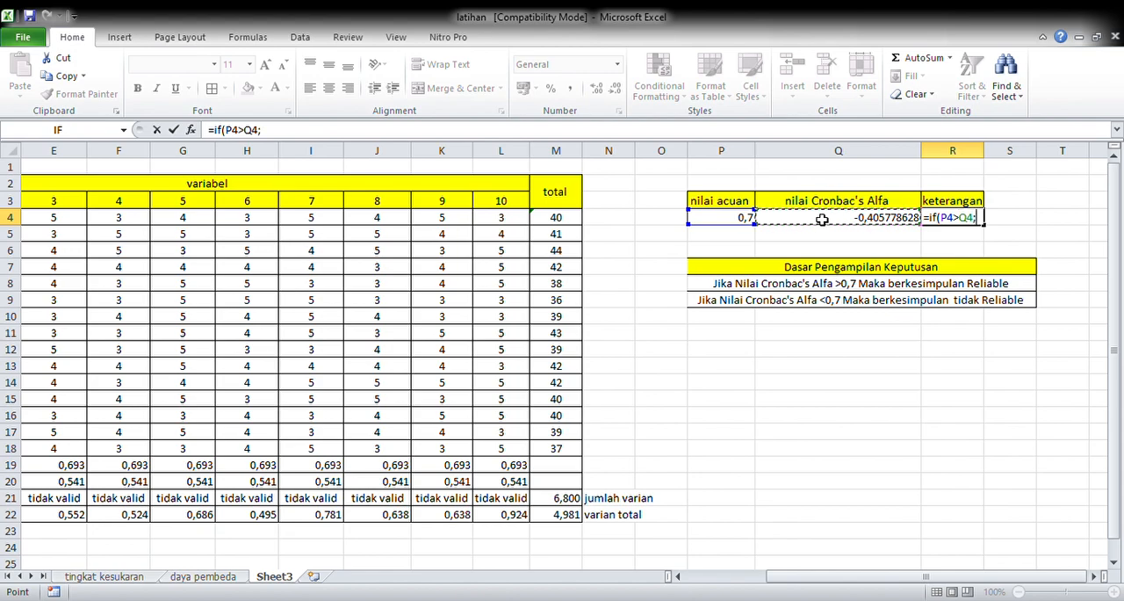
type("\"reabel\";\"tidak reabel\")")
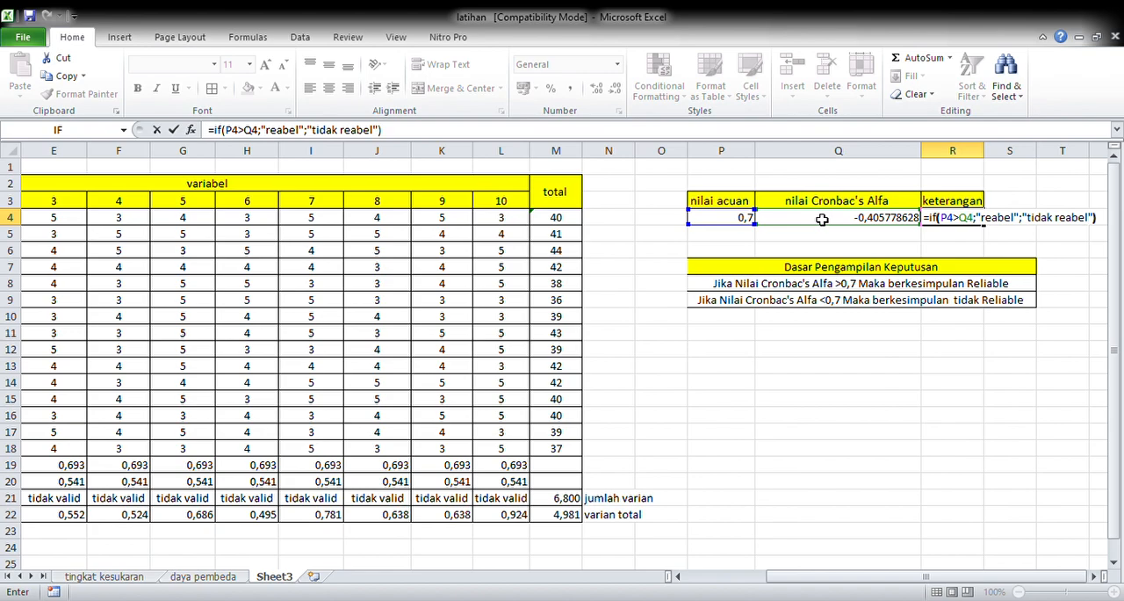
type(")")
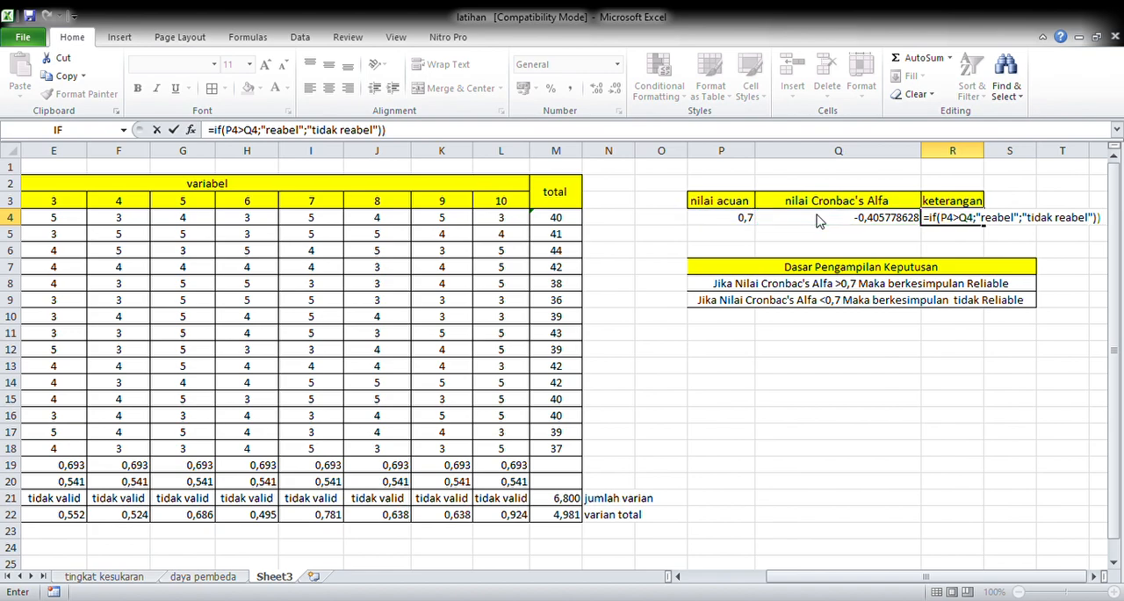
key("Return")
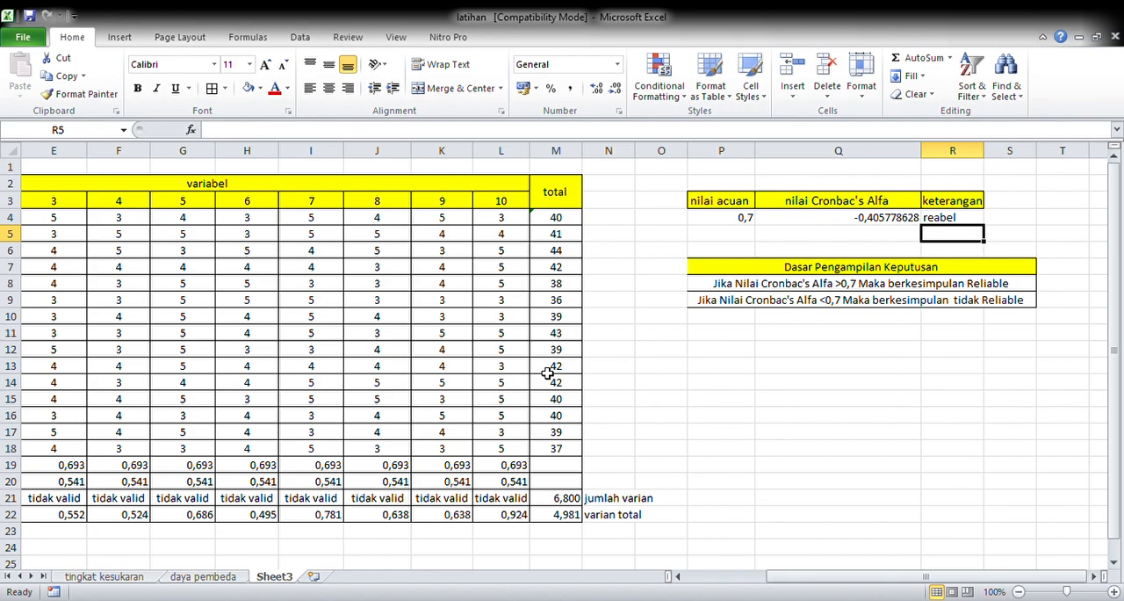